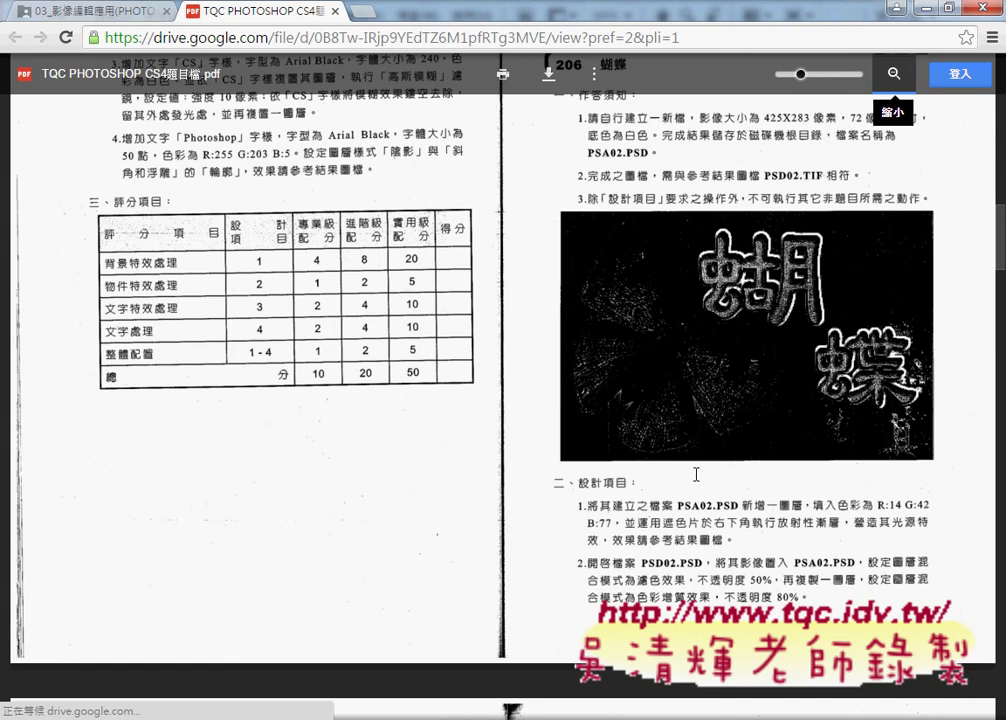
Enlarge the exam PDF pages and scroll to question 206
{"action": "left_click_drag", "start_coordinate": [800, 74], "coordinate": [825, 76]}
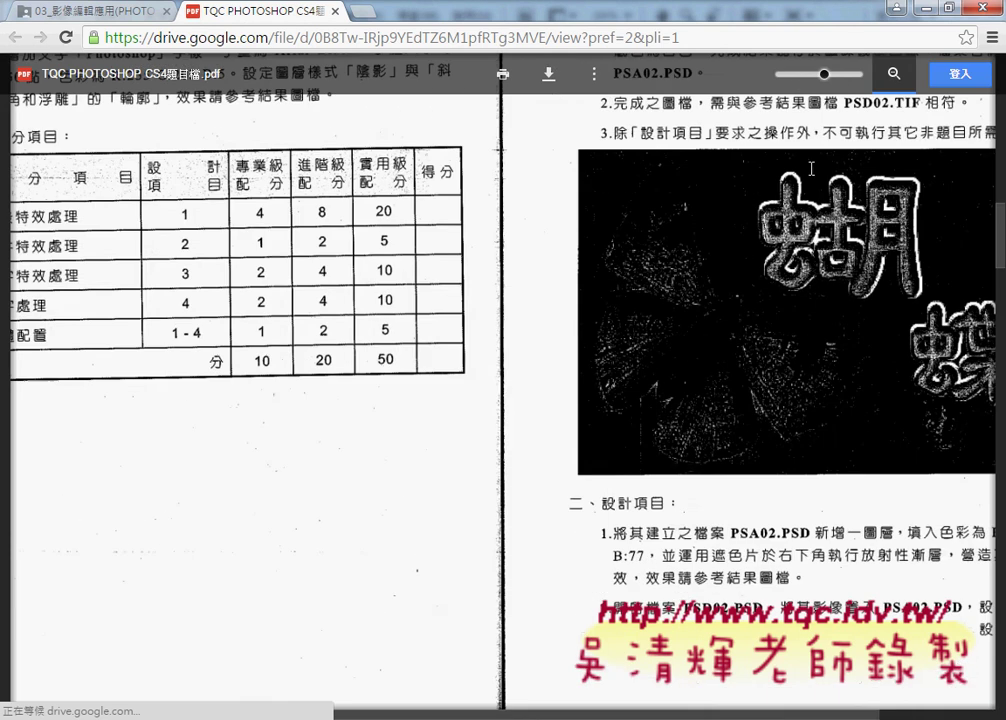
{"action": "left_click_drag", "start_coordinate": [289, 716], "coordinate": [360, 716]}
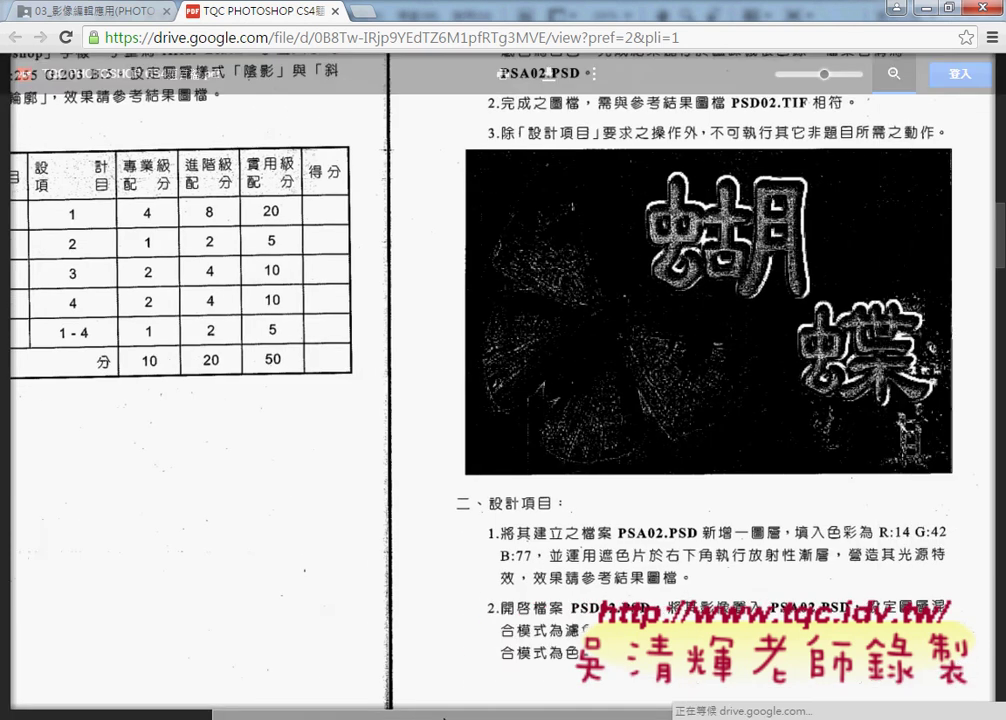
{"action": "scroll", "coordinate": [692, 284], "scroll_direction": "up", "scroll_amount": 2}
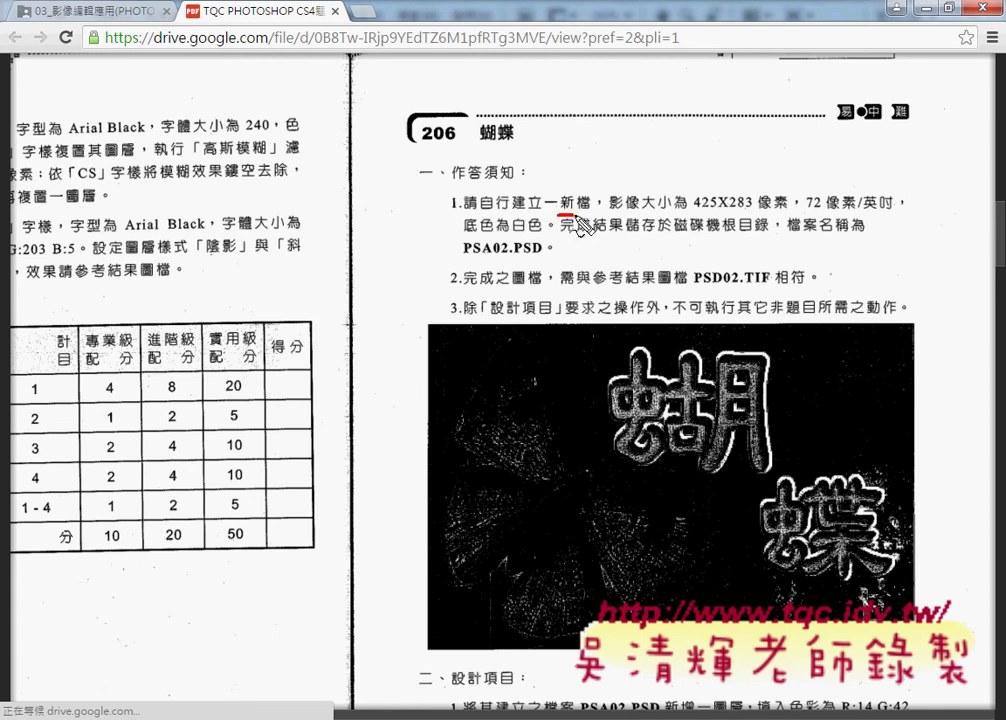
Underline the new-file, 425X283 size, PSA02.PSD name and question 206 requirements, then clear the marks
{"action": "left_click_drag", "start_coordinate": [557, 213], "coordinate": [590, 213]}
{"action": "left_click_drag", "start_coordinate": [697, 212], "coordinate": [754, 212]}
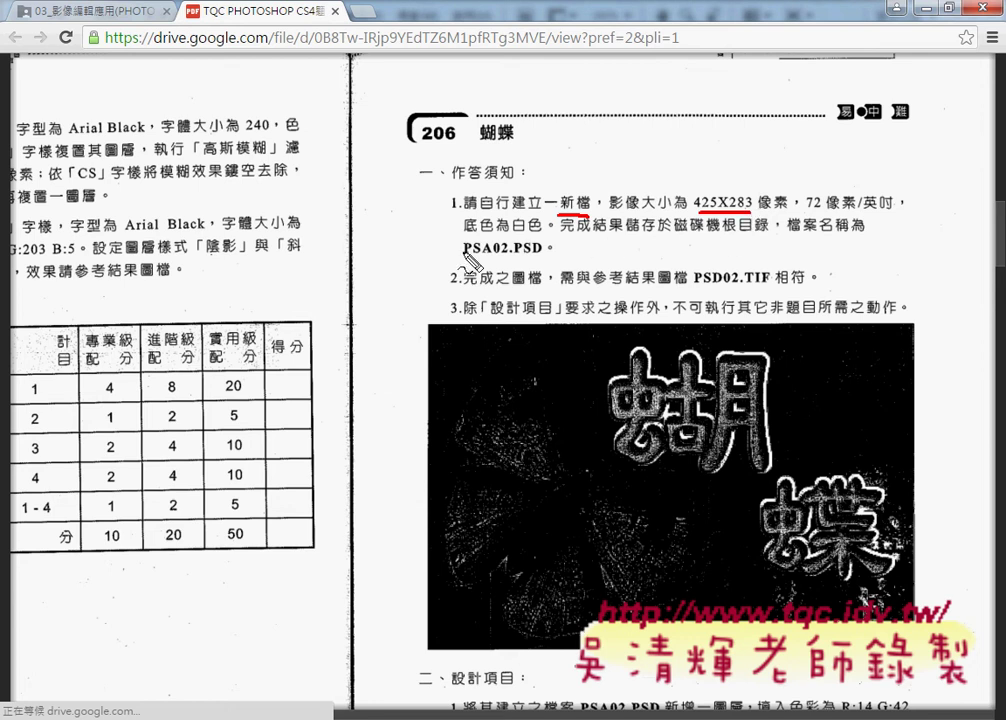
{"action": "left_click_drag", "start_coordinate": [465, 253], "coordinate": [540, 255]}
{"action": "left_click_drag", "start_coordinate": [421, 143], "coordinate": [458, 144]}
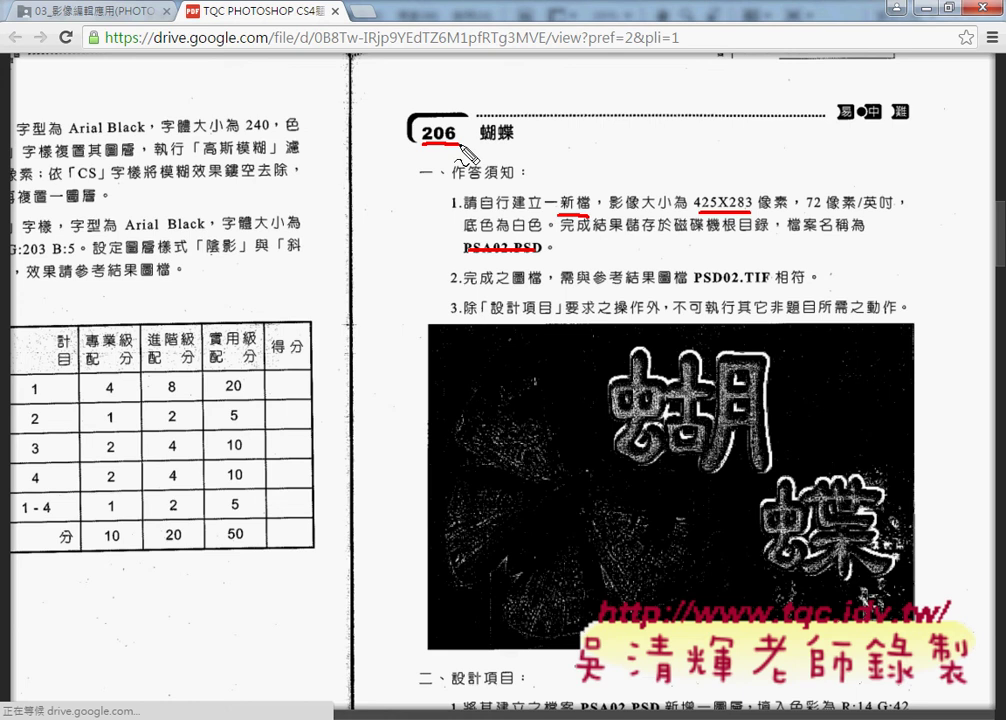
{"action": "key", "text": "Escape"}
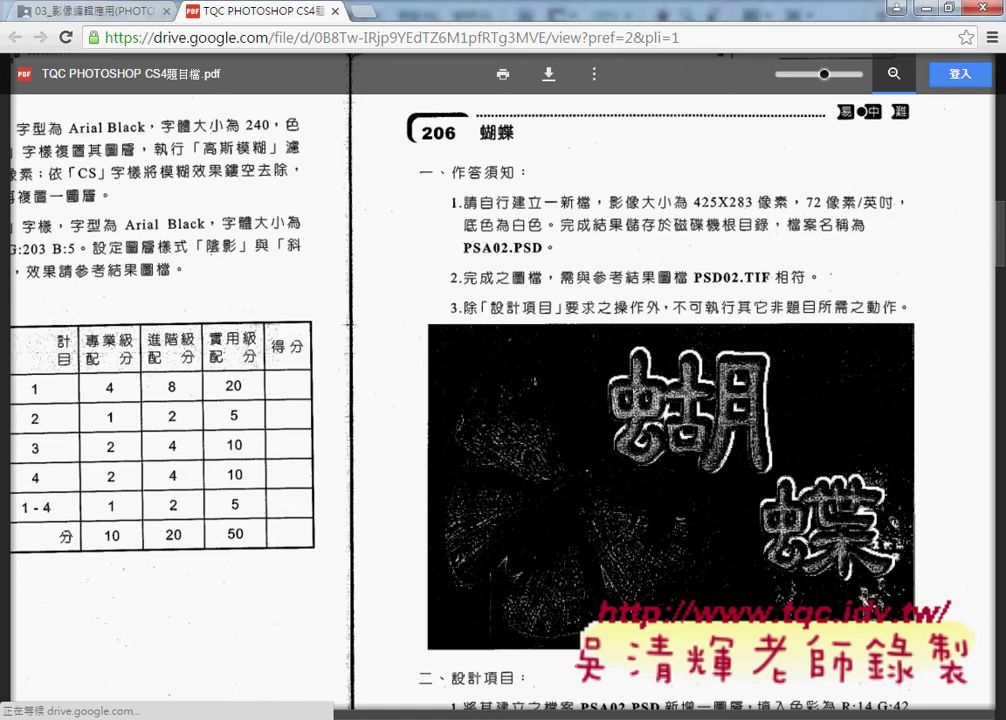
{"action": "key", "text": "alt+Tab"}
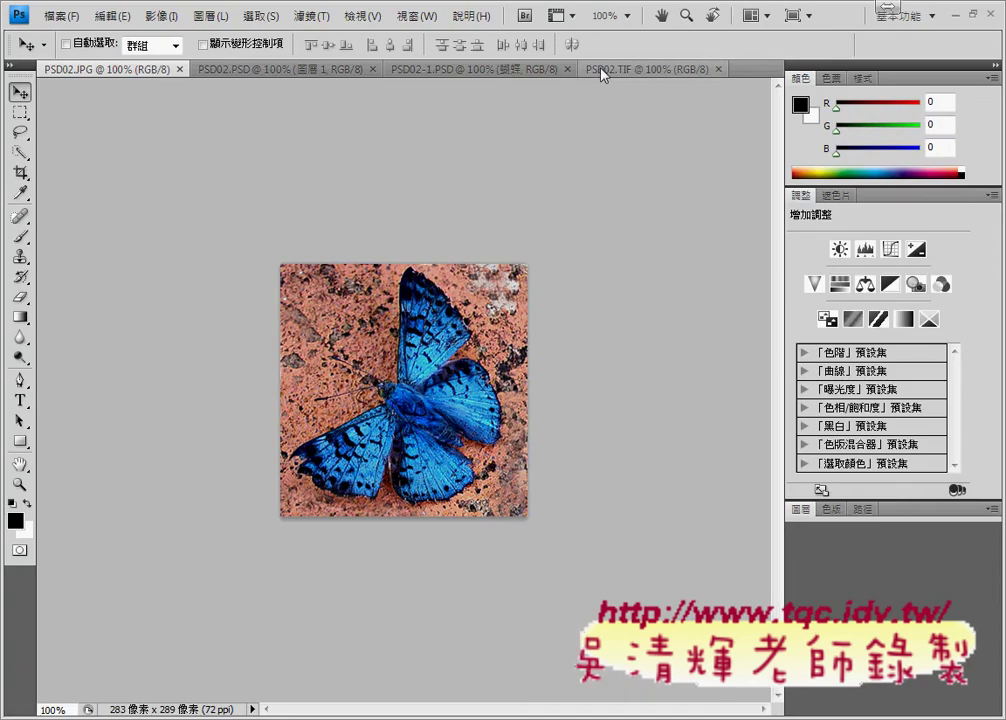
Create a new white document named 206 at 425×283 pixels, then return to PSD02.TIF
{"action": "left_click", "coordinate": [640, 70]}
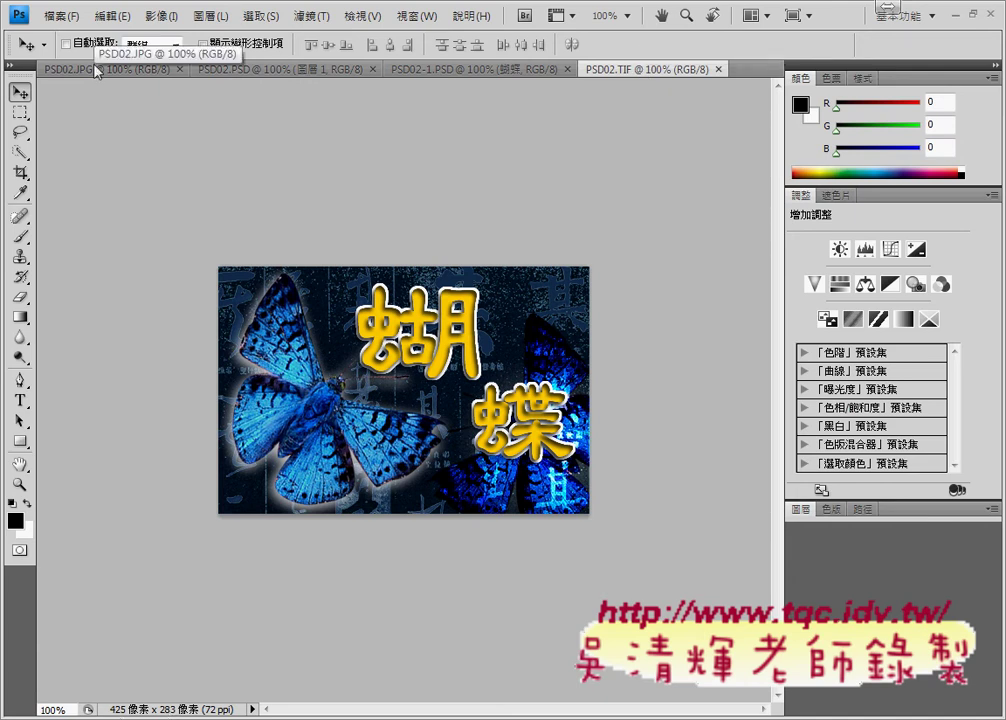
{"action": "left_click", "coordinate": [60, 16]}
{"action": "left_click", "coordinate": [67, 37]}
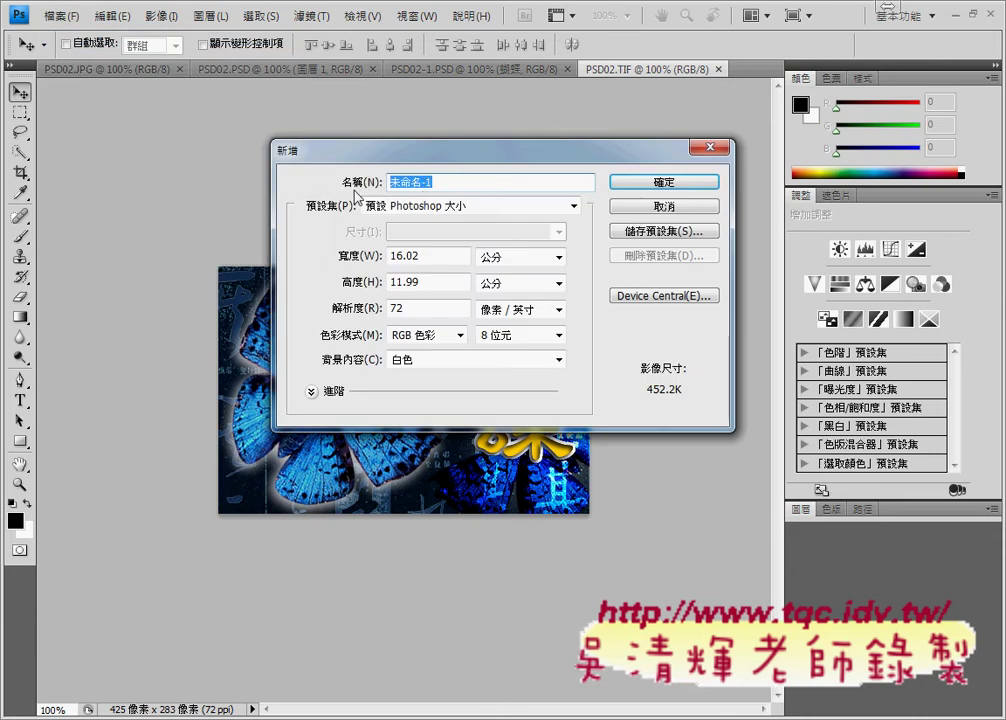
{"action": "type", "text": "206"}
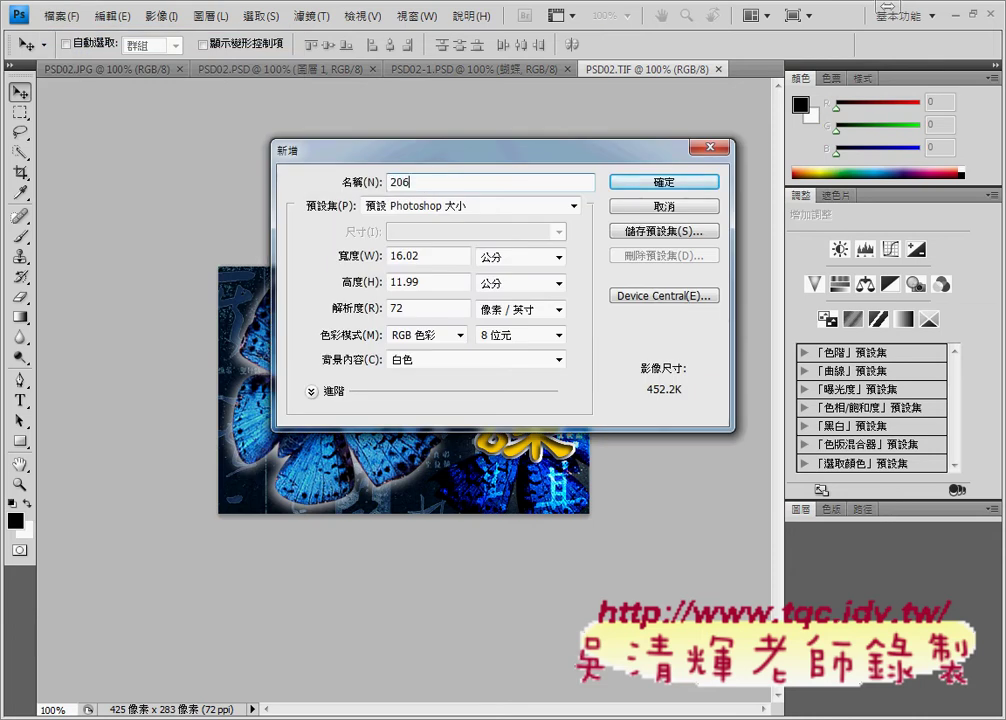
{"action": "left_click", "coordinate": [541, 257]}
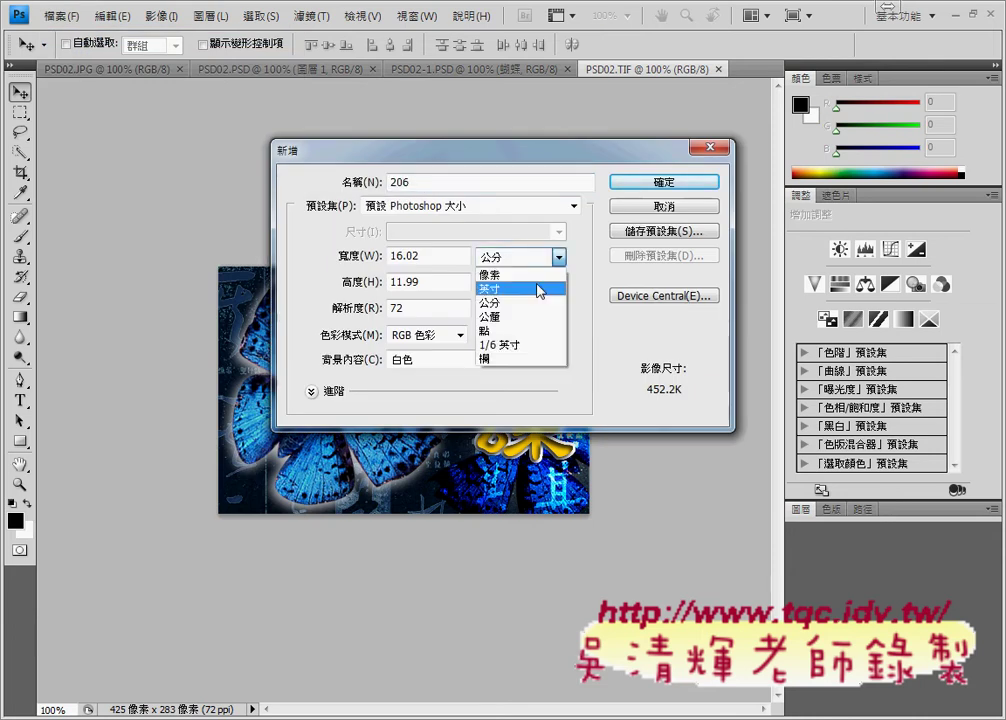
{"action": "left_click", "coordinate": [530, 275]}
{"action": "left_click_drag", "start_coordinate": [427, 256], "coordinate": [385, 260]}
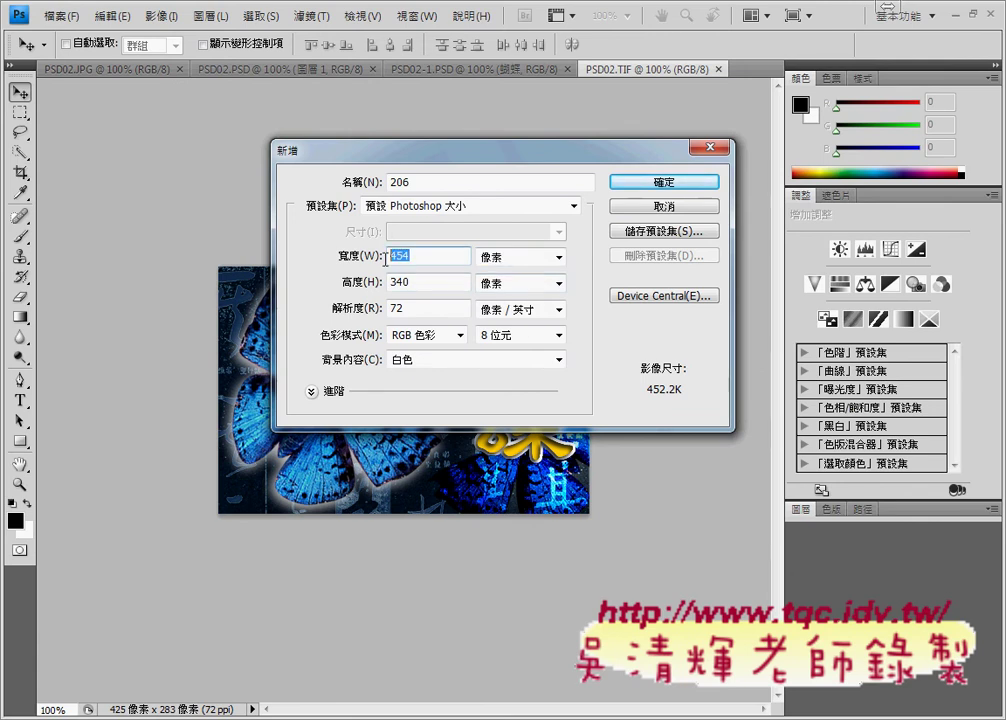
{"action": "type", "text": "425"}
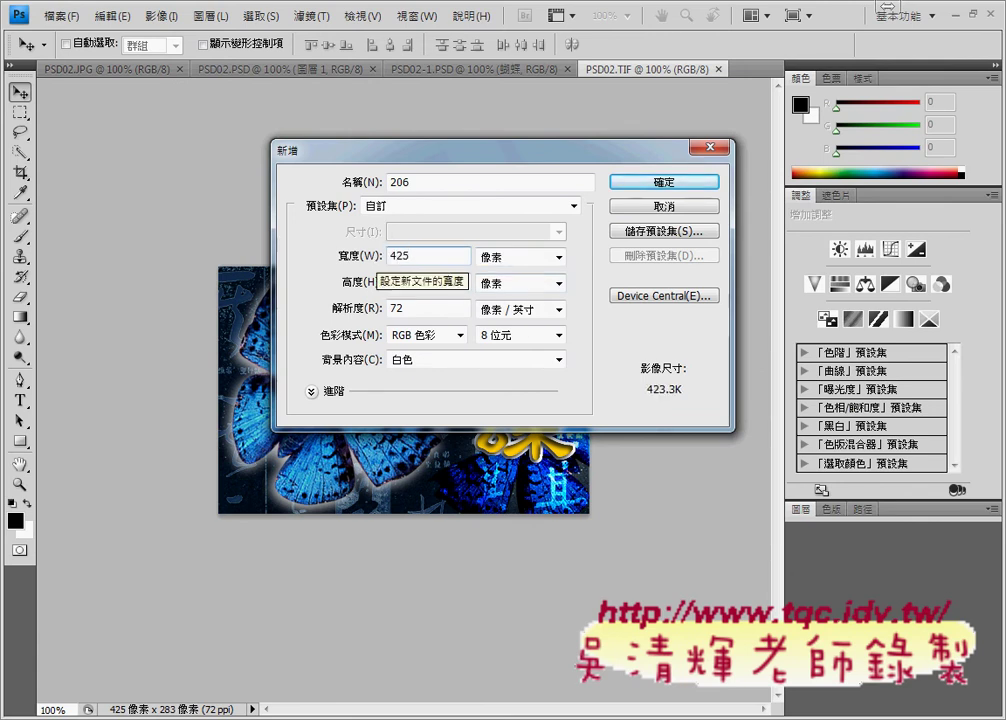
{"action": "left_click_drag", "start_coordinate": [438, 284], "coordinate": [388, 284]}
{"action": "type", "text": "2"}
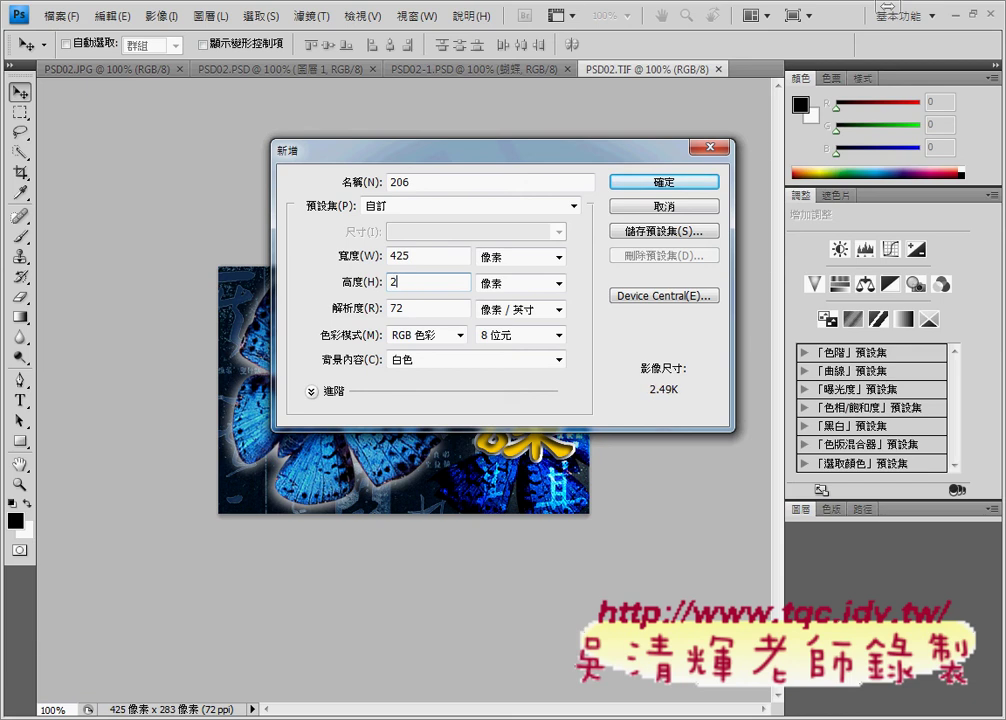
{"action": "type", "text": "83"}
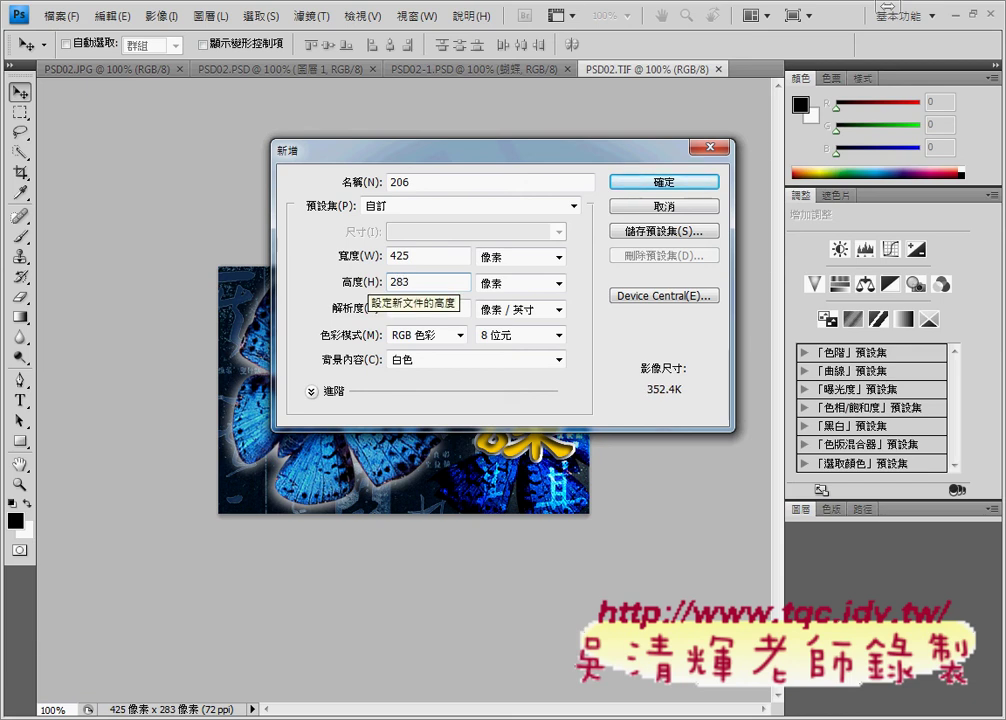
{"action": "left_click", "coordinate": [696, 183]}
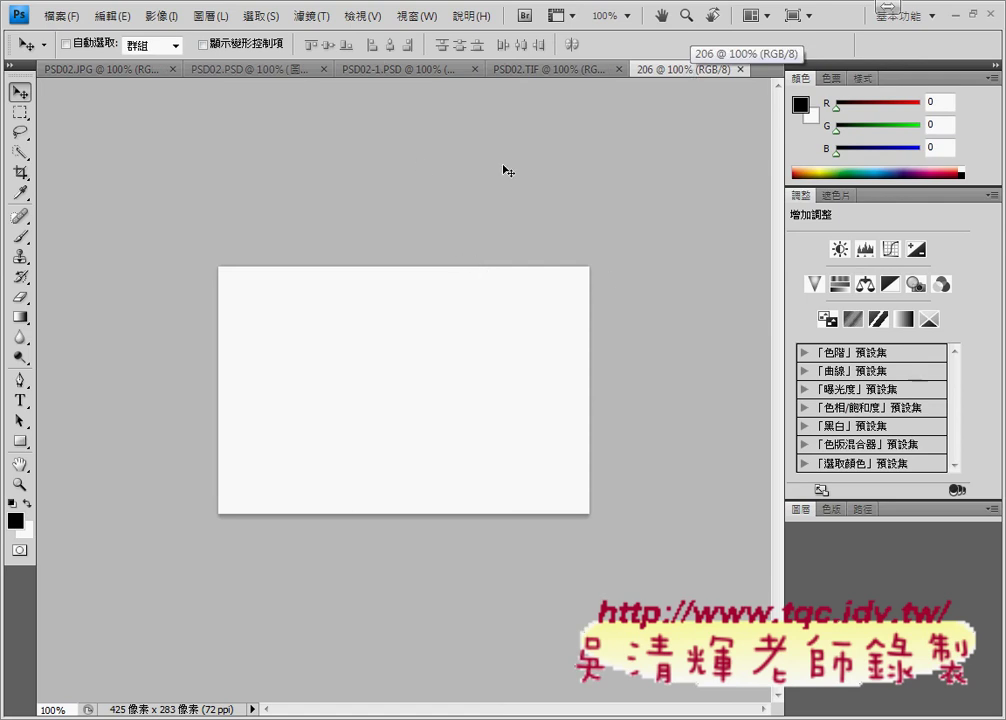
{"action": "left_click", "coordinate": [531, 72]}
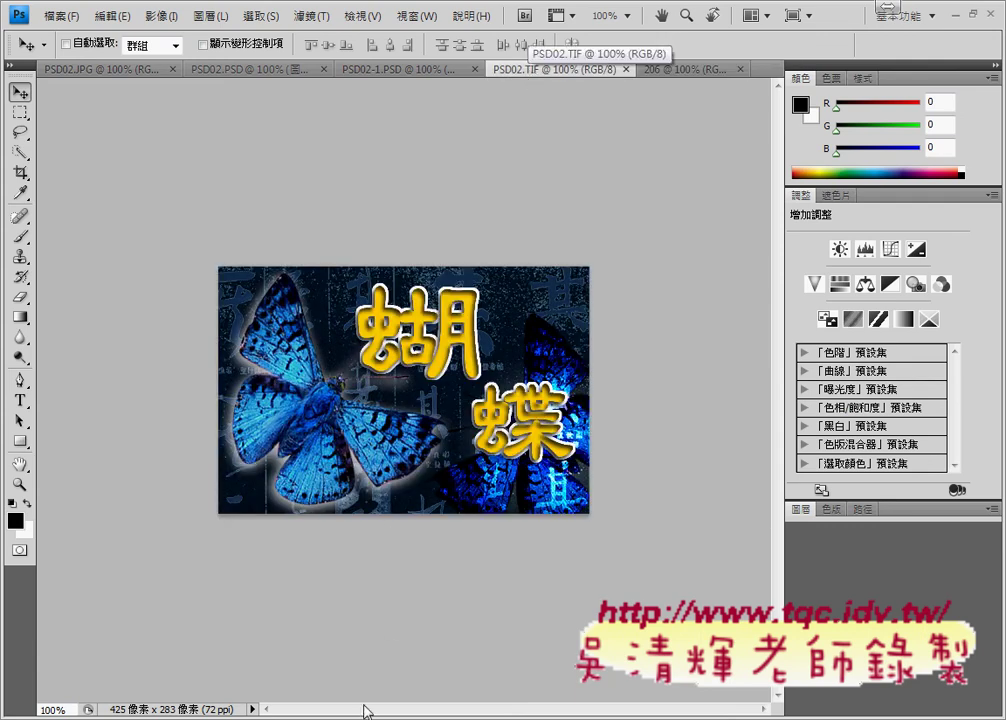
{"action": "key", "text": "alt+Tab"}
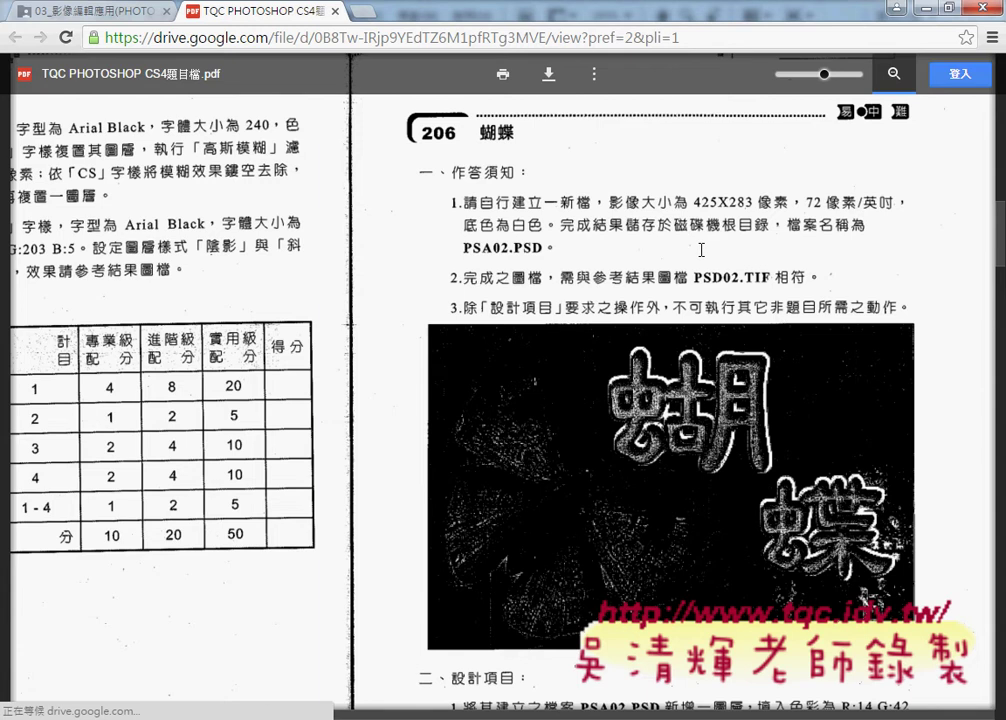
{"action": "scroll", "coordinate": [700, 320], "scroll_direction": "down", "scroll_amount": 2}
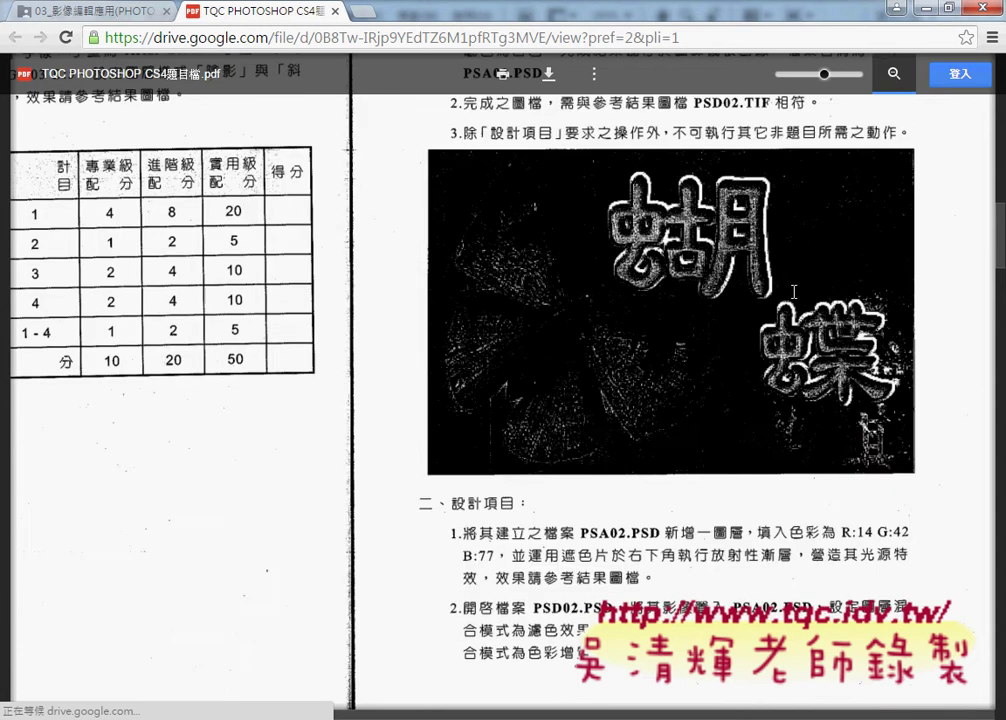
{"action": "scroll", "coordinate": [734, 384], "scroll_direction": "down", "scroll_amount": 2}
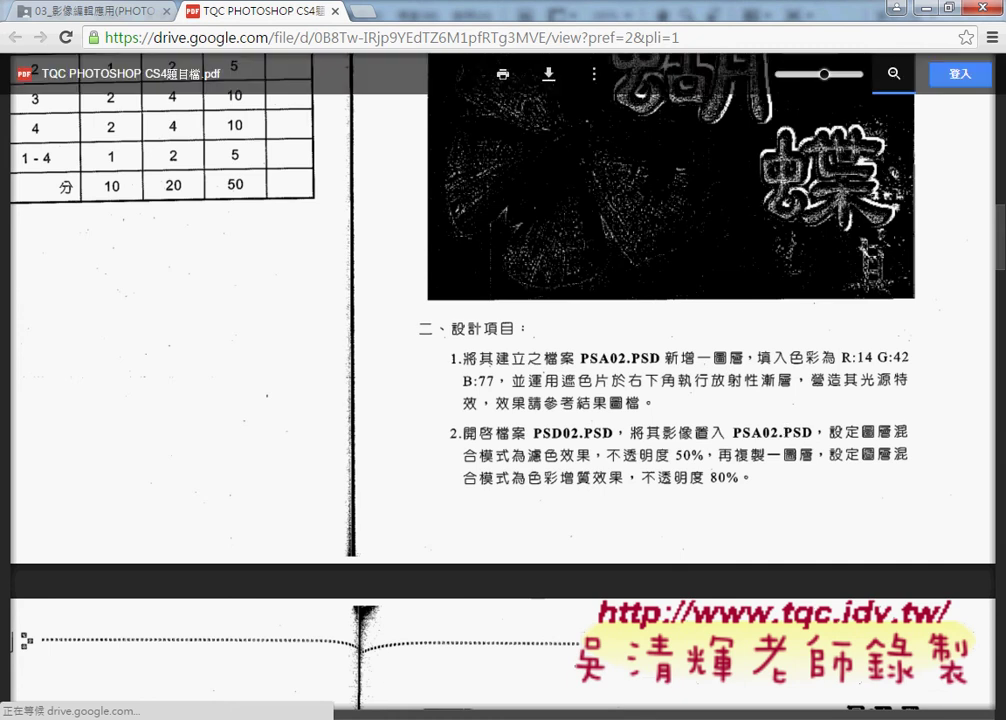
{"action": "key", "text": "alt+Tab"}
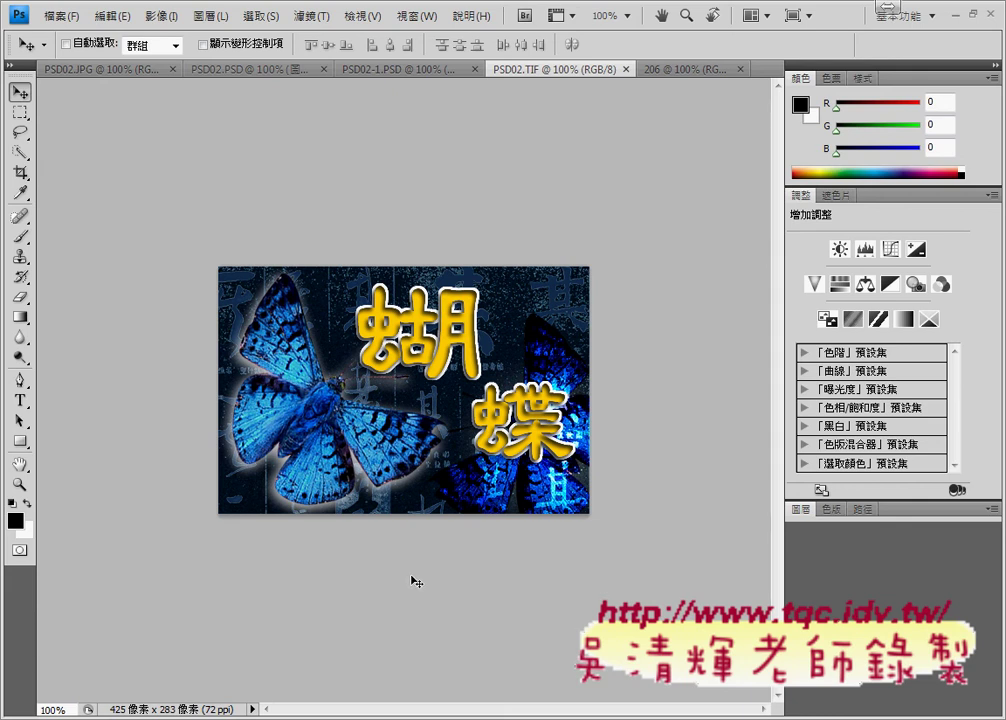
{"action": "key", "text": "alt+Tab"}
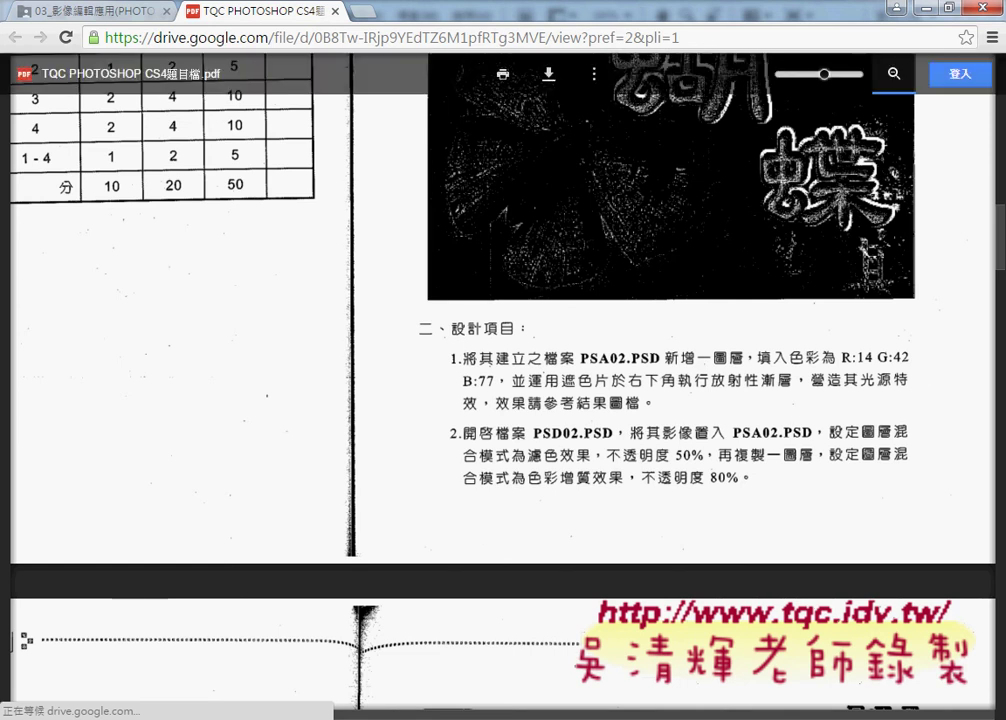
{"action": "left_click", "coordinate": [321, 668]}
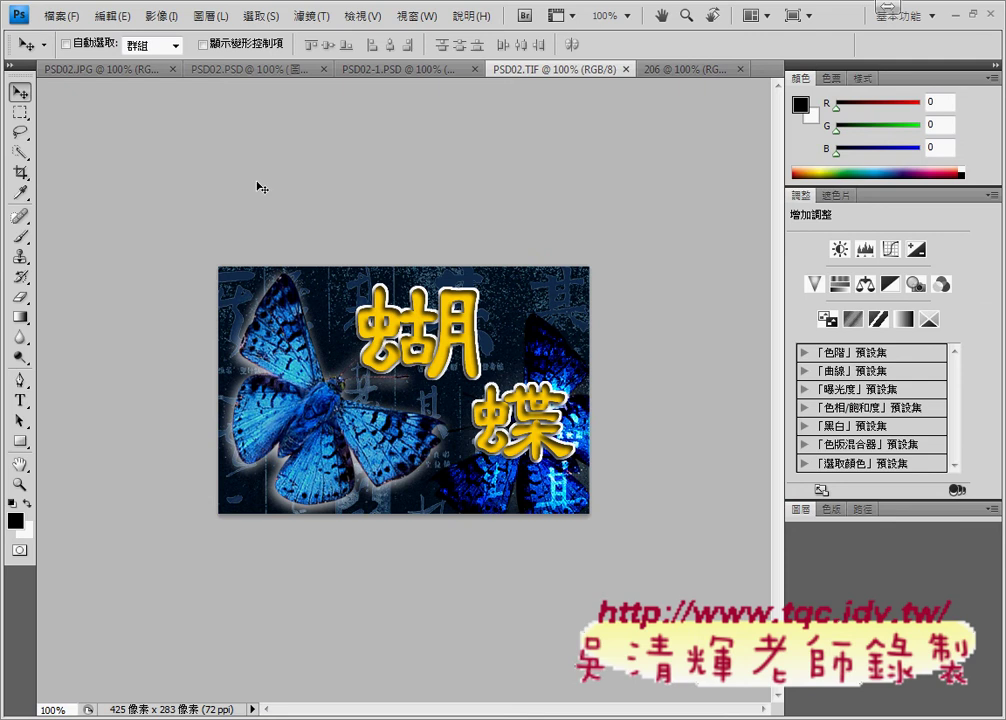
{"action": "left_click", "coordinate": [204, 70]}
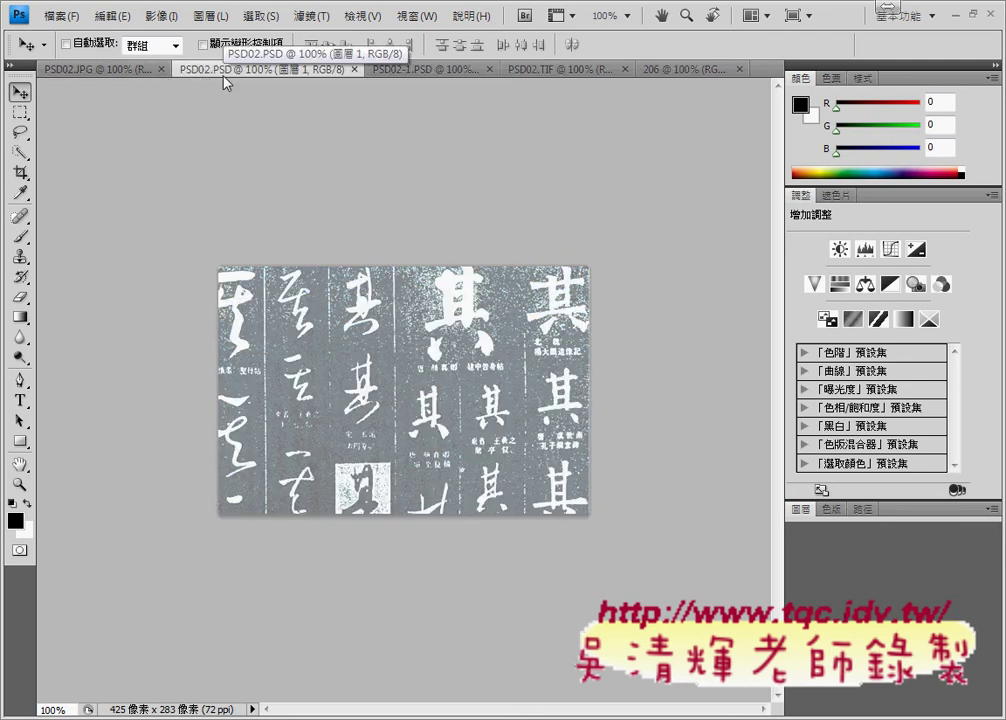
{"action": "left_click", "coordinate": [109, 70]}
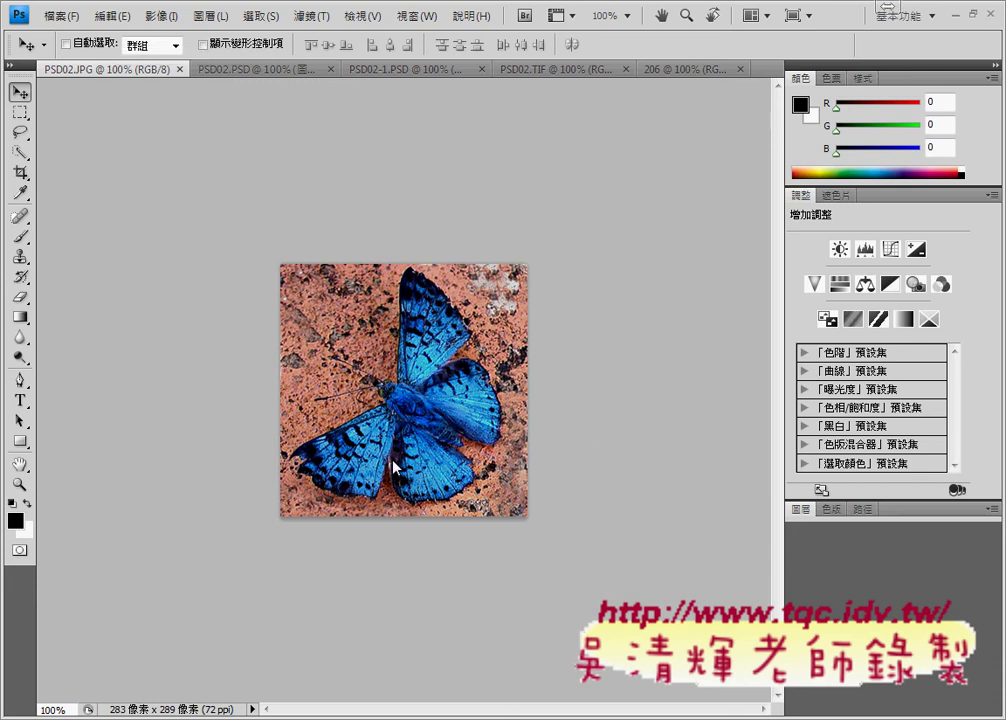
{"action": "key", "text": "ctrl+plus"}
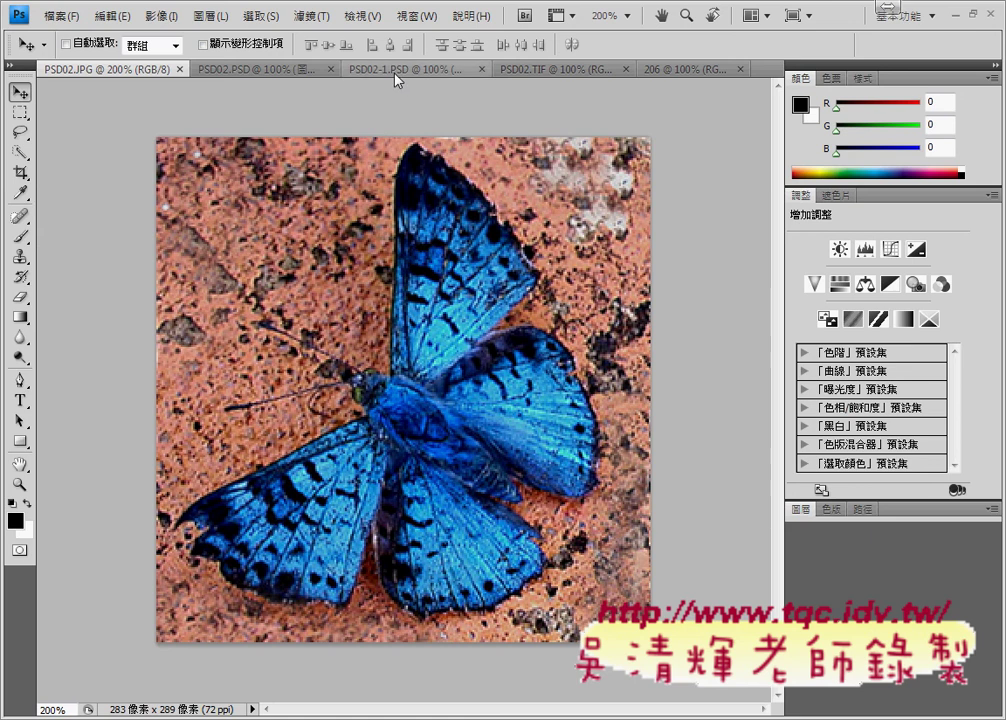
{"action": "left_click", "coordinate": [546, 69]}
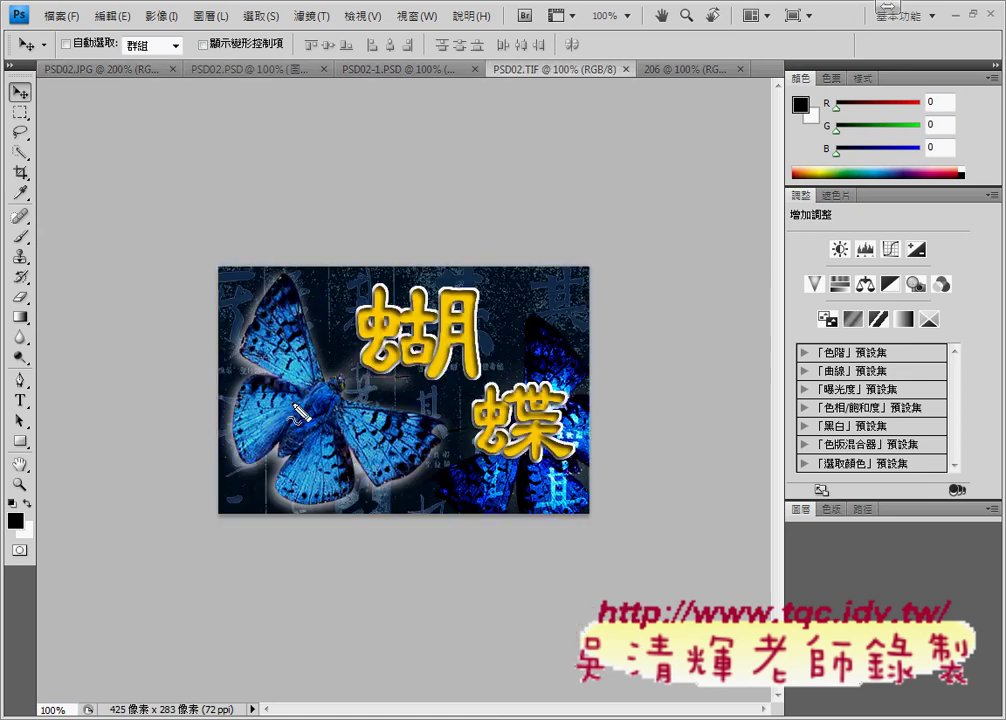
{"action": "mouse_move", "coordinate": [303, 509]}
{"action": "left_mouse_down"}
{"action": "mouse_move", "coordinate": [453, 458]}
{"action": "mouse_move", "coordinate": [383, 515]}
{"action": "left_mouse_up"}
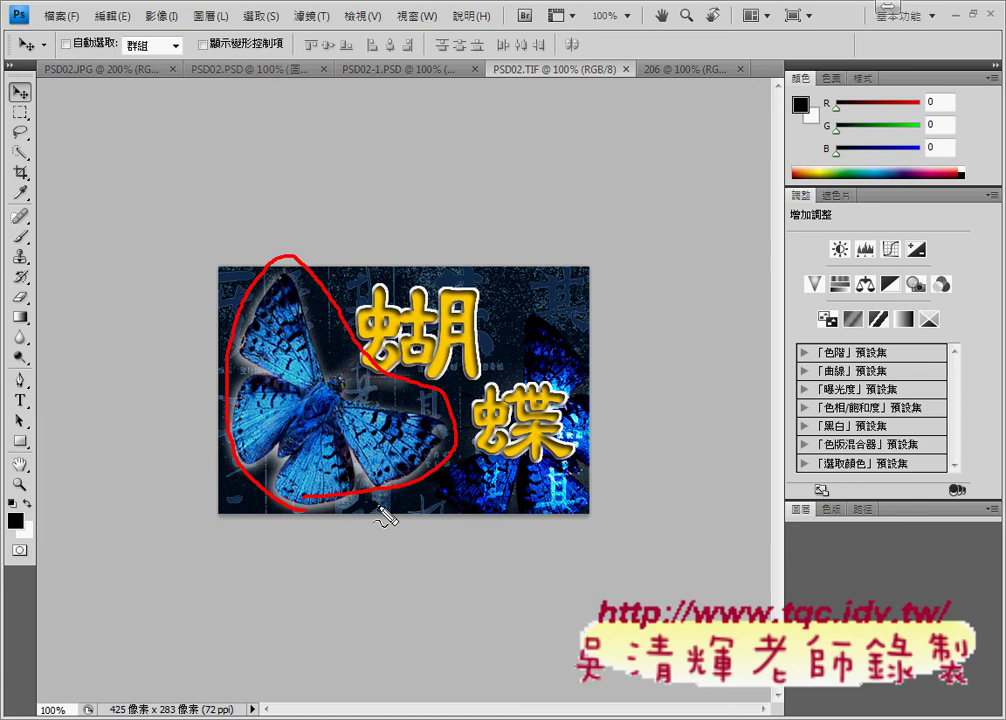
{"action": "mouse_move", "coordinate": [541, 351]}
{"action": "left_mouse_down"}
{"action": "mouse_move", "coordinate": [629, 532]}
{"action": "mouse_move", "coordinate": [487, 566]}
{"action": "left_mouse_up"}
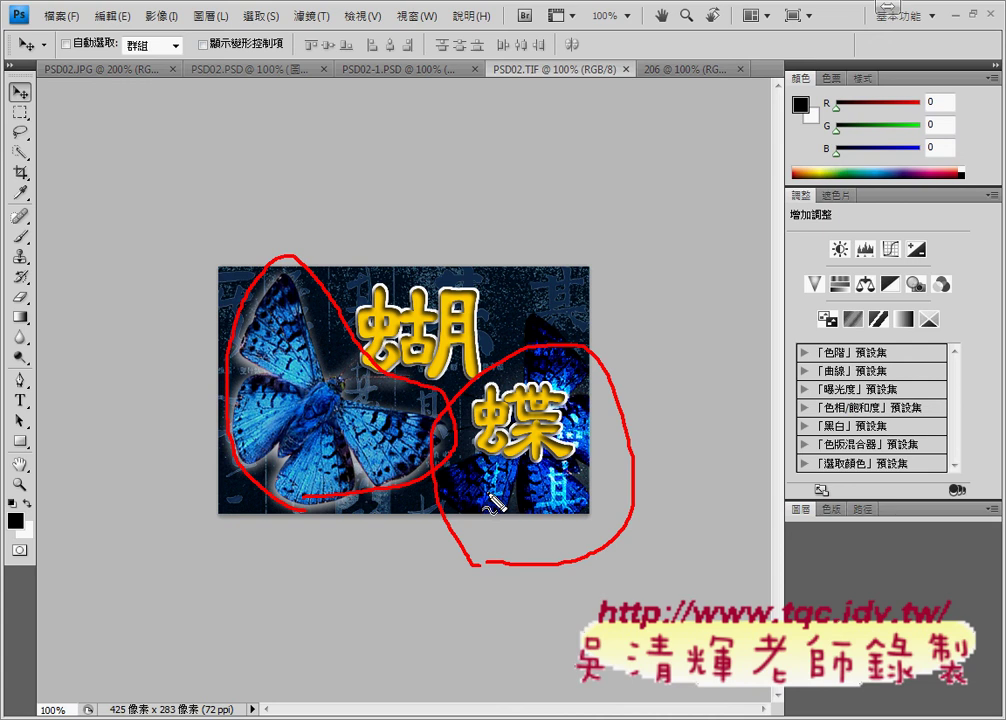
{"action": "mouse_move", "coordinate": [486, 508]}
{"action": "left_mouse_down"}
{"action": "mouse_move", "coordinate": [420, 390]}
{"action": "mouse_move", "coordinate": [340, 355]}
{"action": "mouse_move", "coordinate": [440, 264]}
{"action": "mouse_move", "coordinate": [590, 400]}
{"action": "mouse_move", "coordinate": [512, 482]}
{"action": "left_mouse_up"}
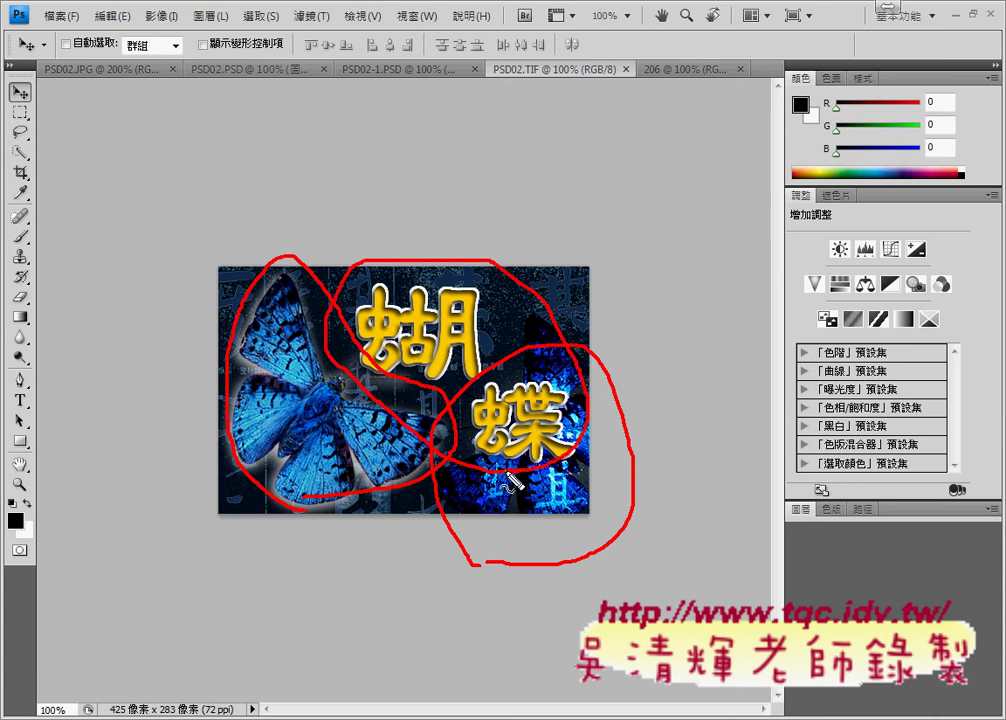
{"action": "key", "text": "Escape"}
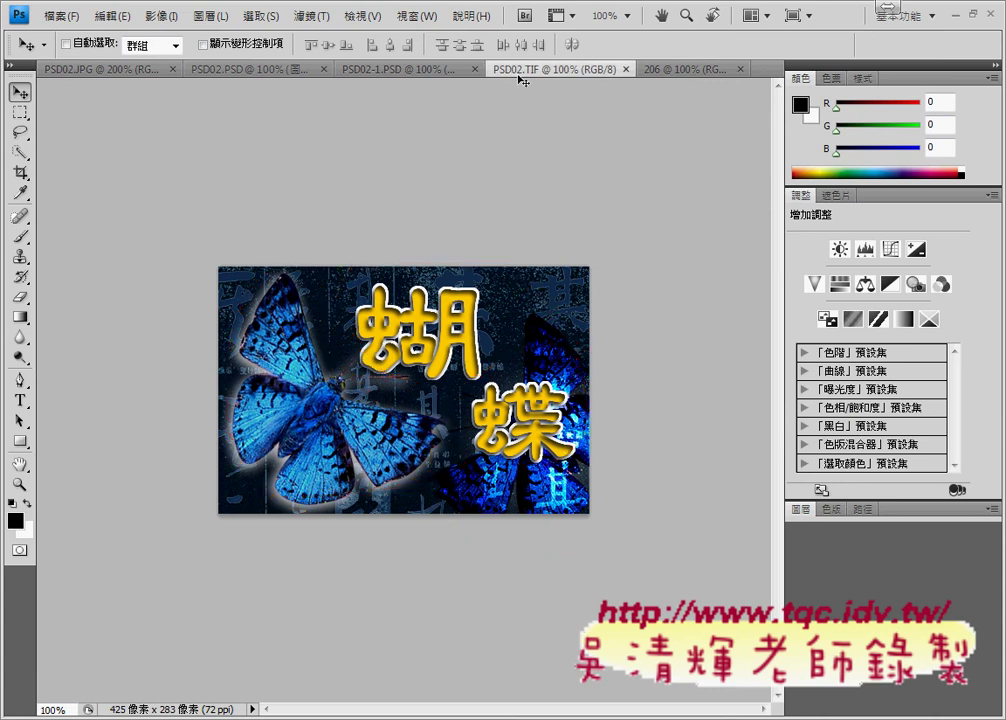
{"action": "left_click", "coordinate": [247, 69]}
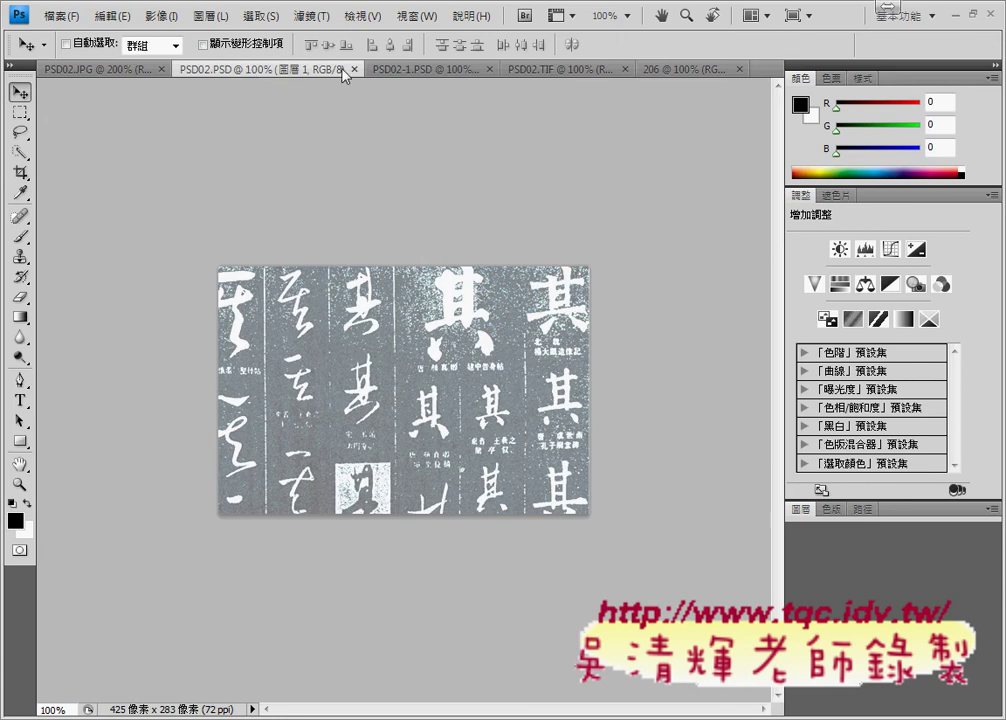
{"action": "left_click", "coordinate": [410, 72]}
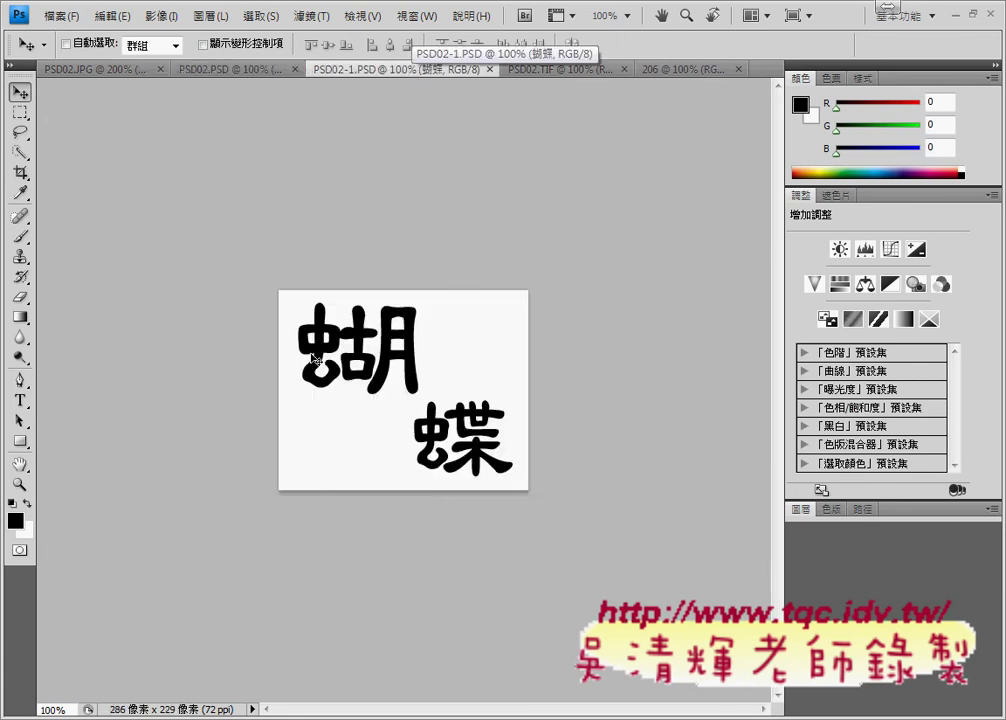
{"action": "left_click", "coordinate": [566, 70]}
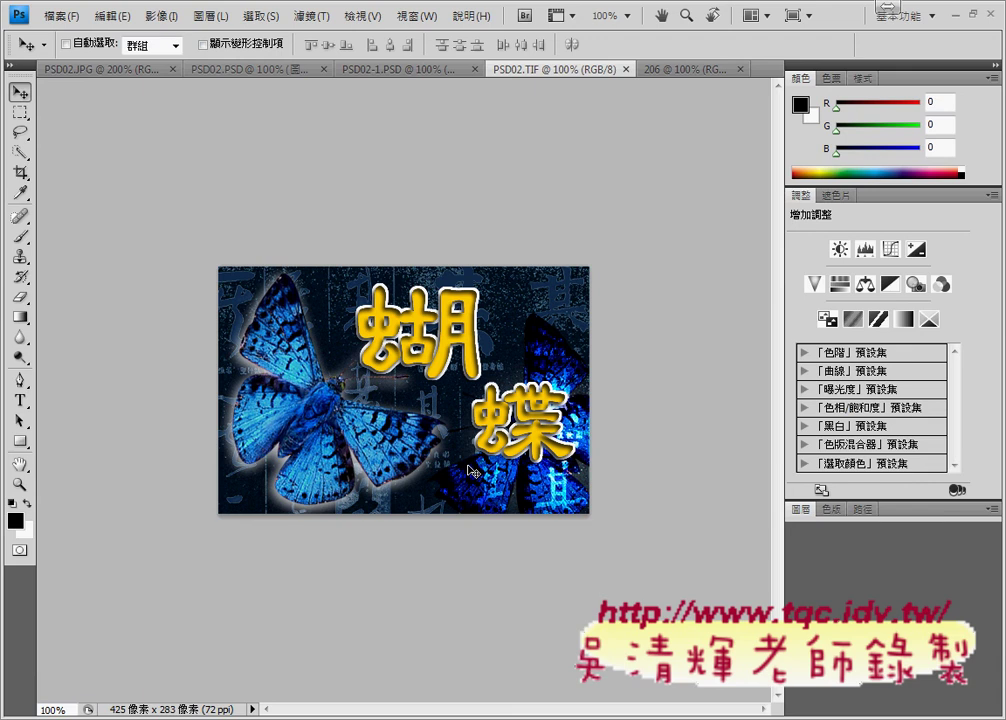
{"action": "key", "text": "alt+Tab"}
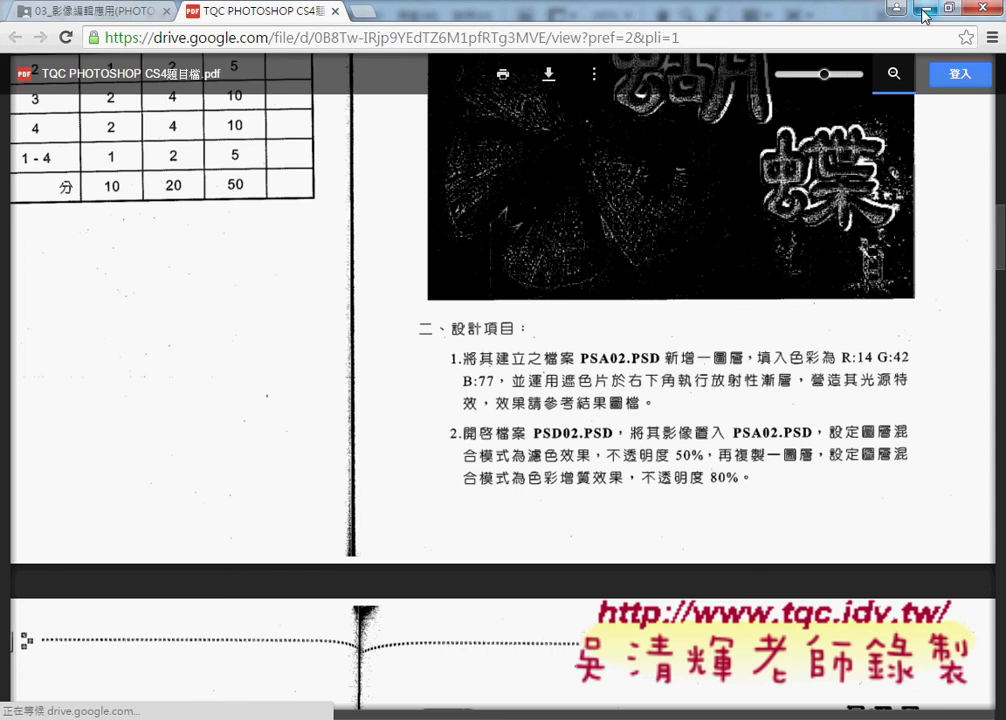
Switch from the PDF brief back to Photoshop's blank 206 document
{"action": "key", "text": "alt+Tab"}
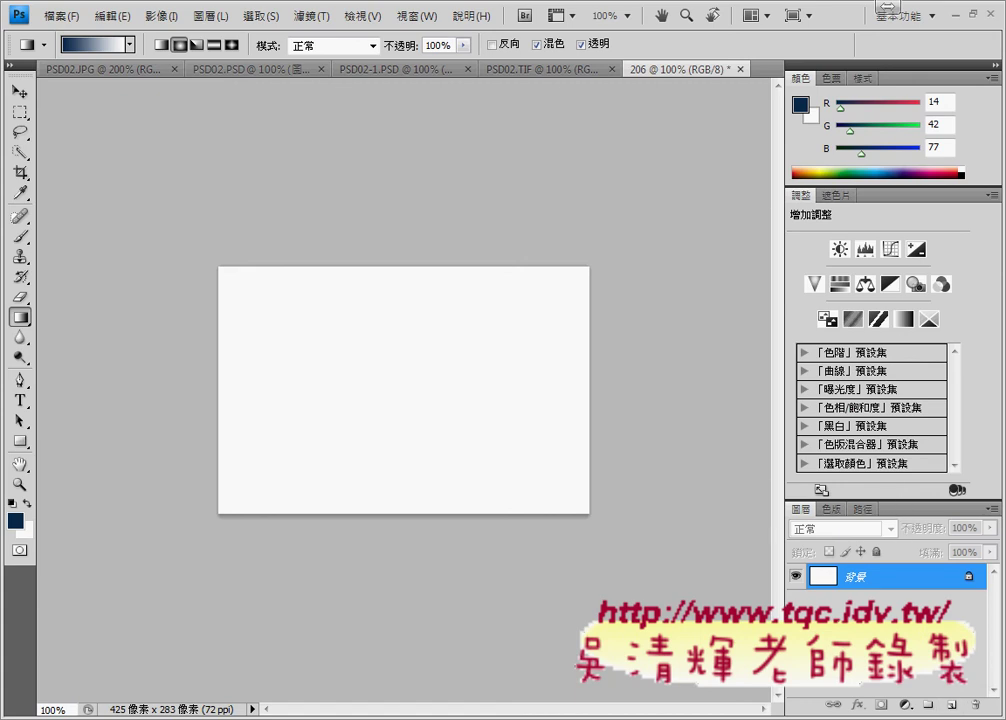
Add an empty layer 圖層 1 above the 背景 background in the Layers panel
{"action": "left_click", "coordinate": [825, 510]}
{"action": "left_click", "coordinate": [800, 509]}
{"action": "left_click", "coordinate": [950, 707]}
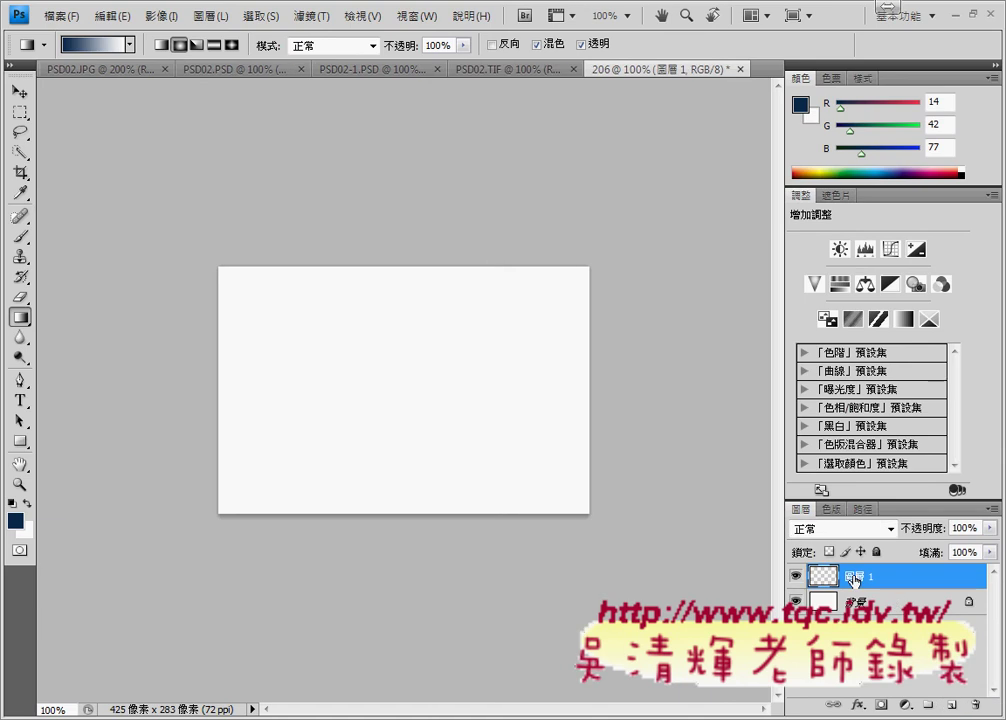
{"action": "key", "text": "alt+Tab"}
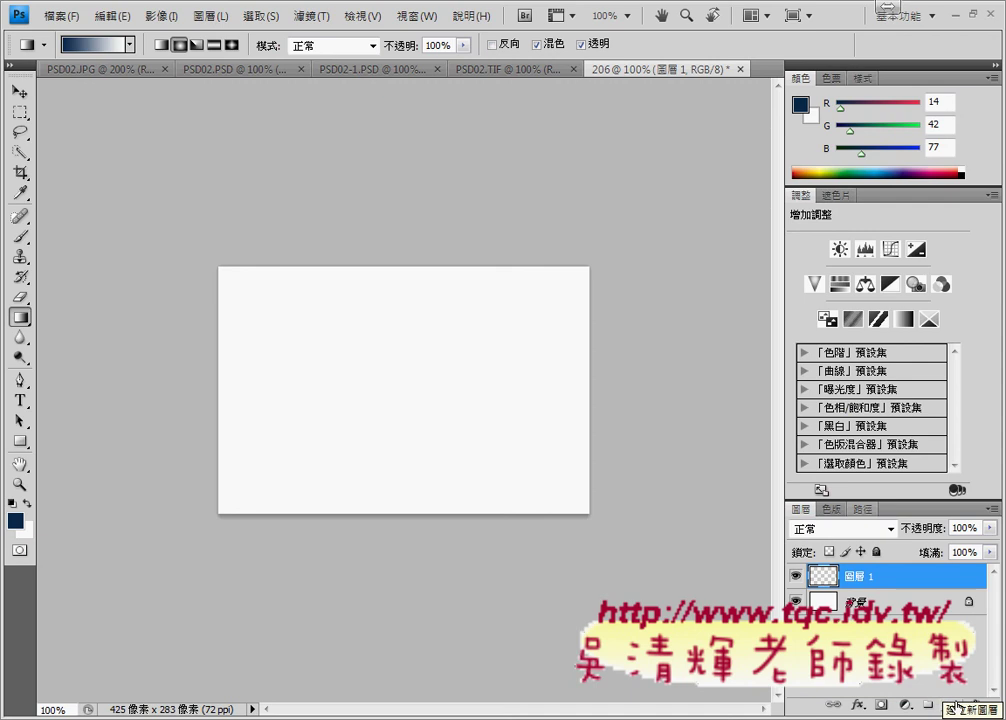
Add a white layer mask to 圖層 1 and return to editing its pixels
{"action": "left_click", "coordinate": [882, 708]}
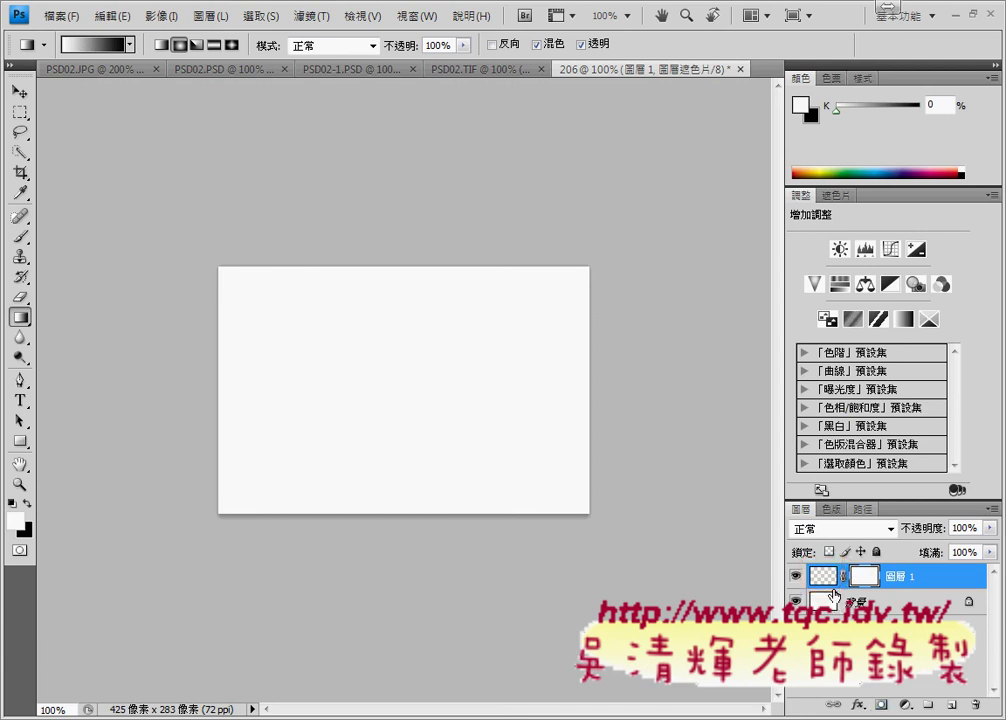
{"action": "left_click", "coordinate": [824, 577]}
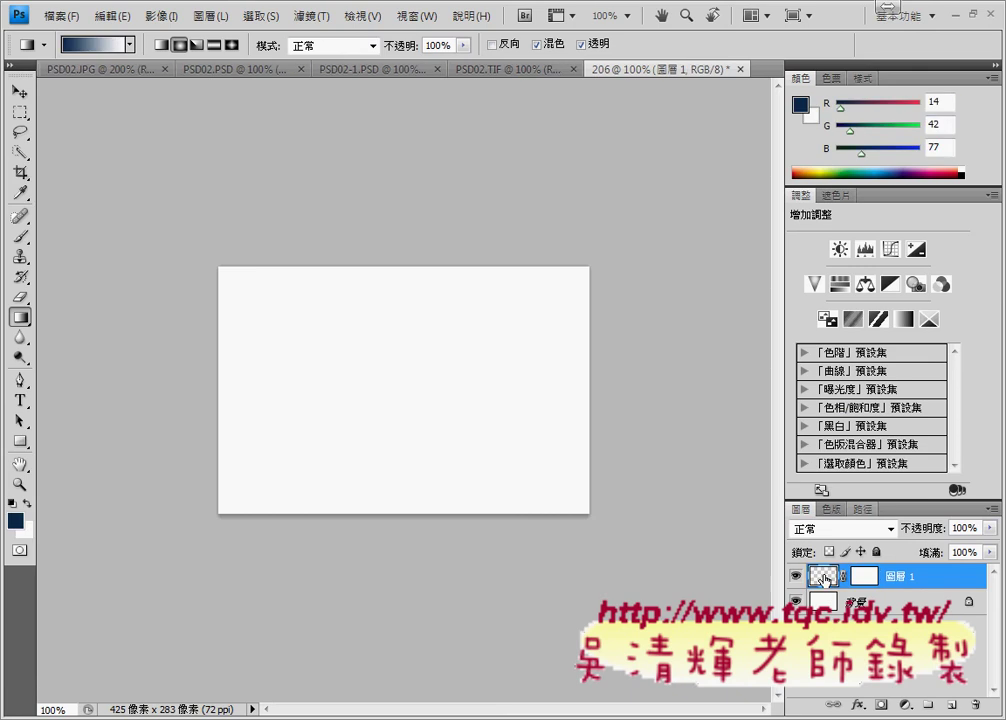
{"action": "left_click", "coordinate": [938, 102]}
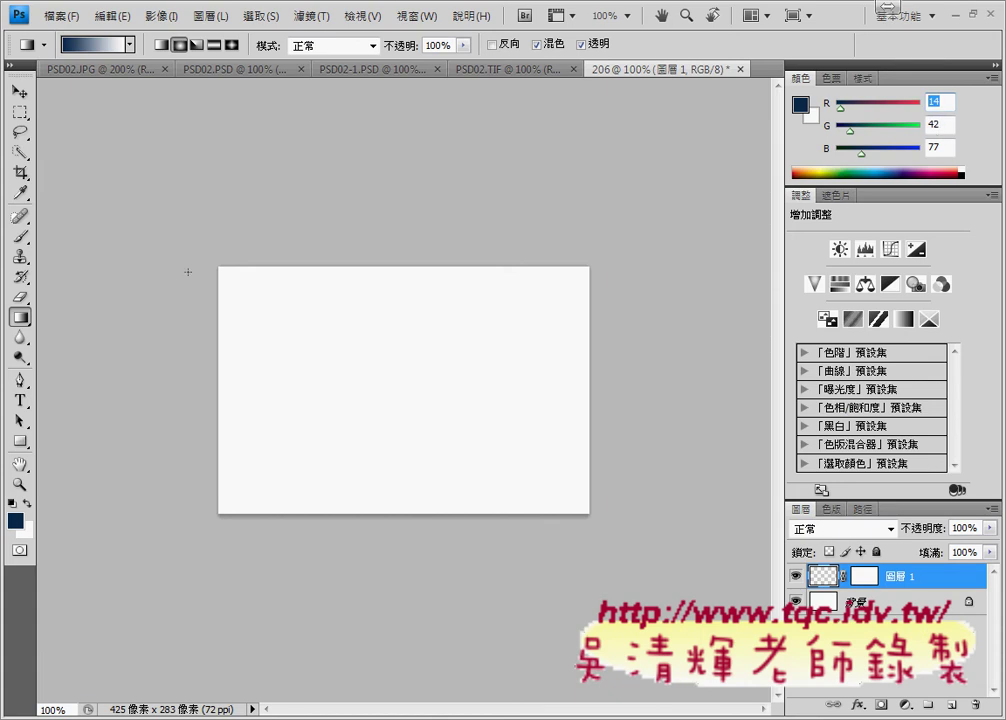
Choose the Gradient tool in Radial style, checking it against the finished butterfly sample
{"action": "right_click", "coordinate": [22, 322]}
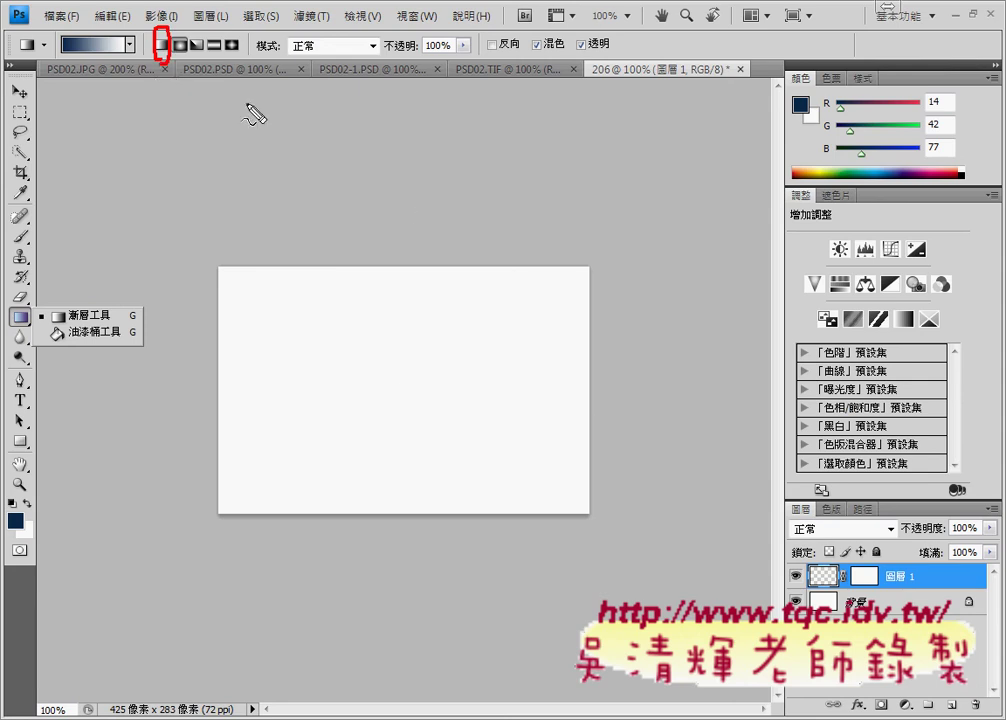
{"action": "left_click", "coordinate": [180, 46]}
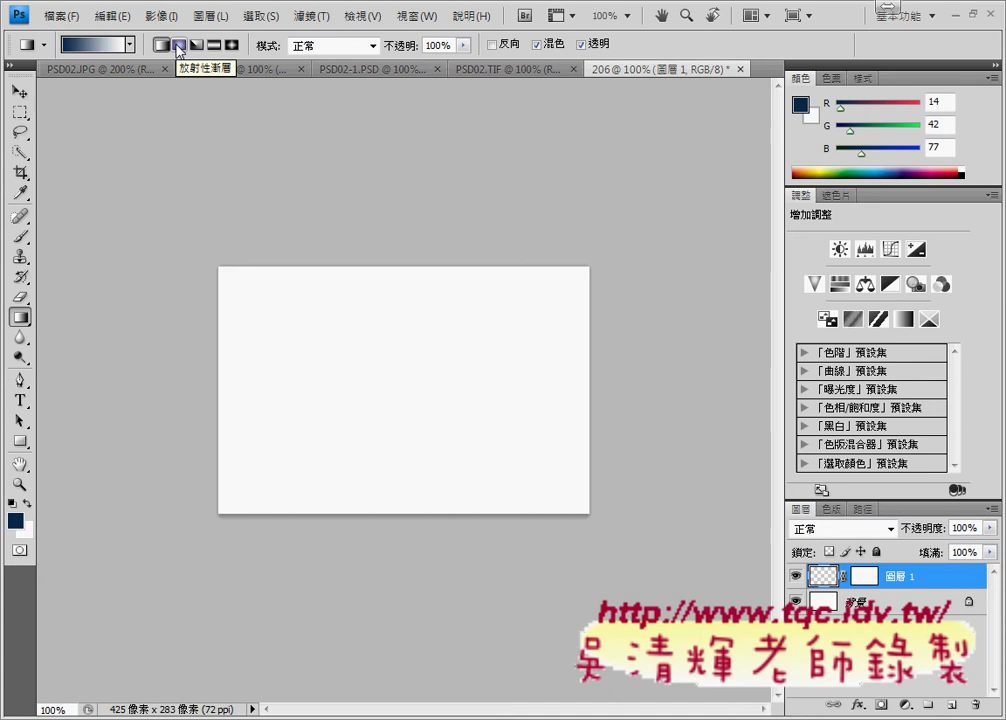
{"action": "left_click", "coordinate": [233, 45]}
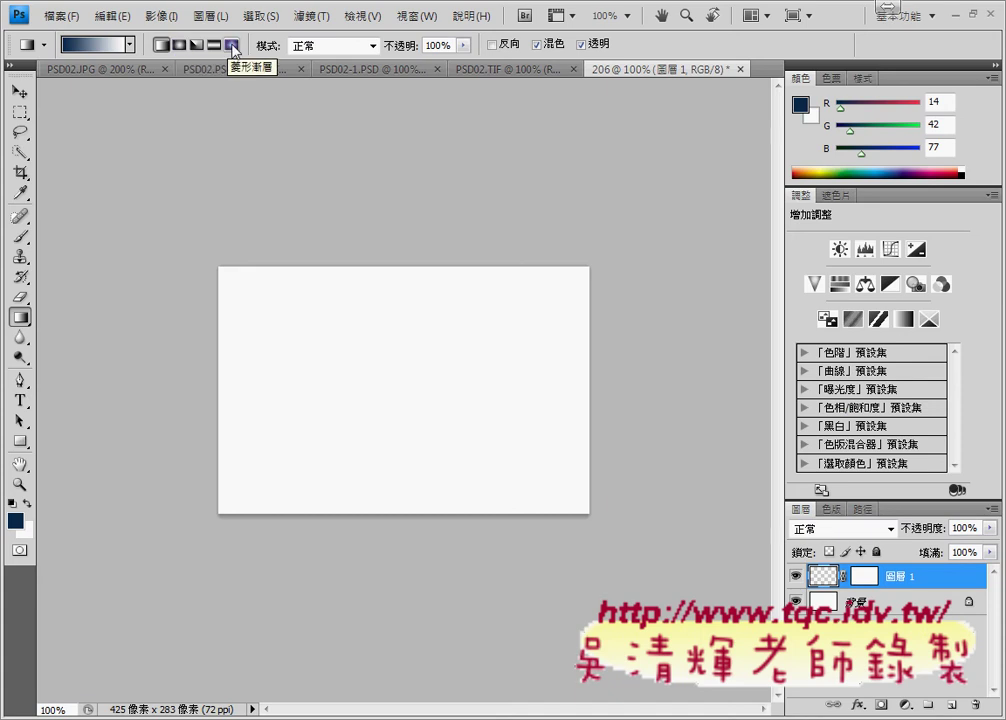
{"action": "left_click", "coordinate": [181, 46]}
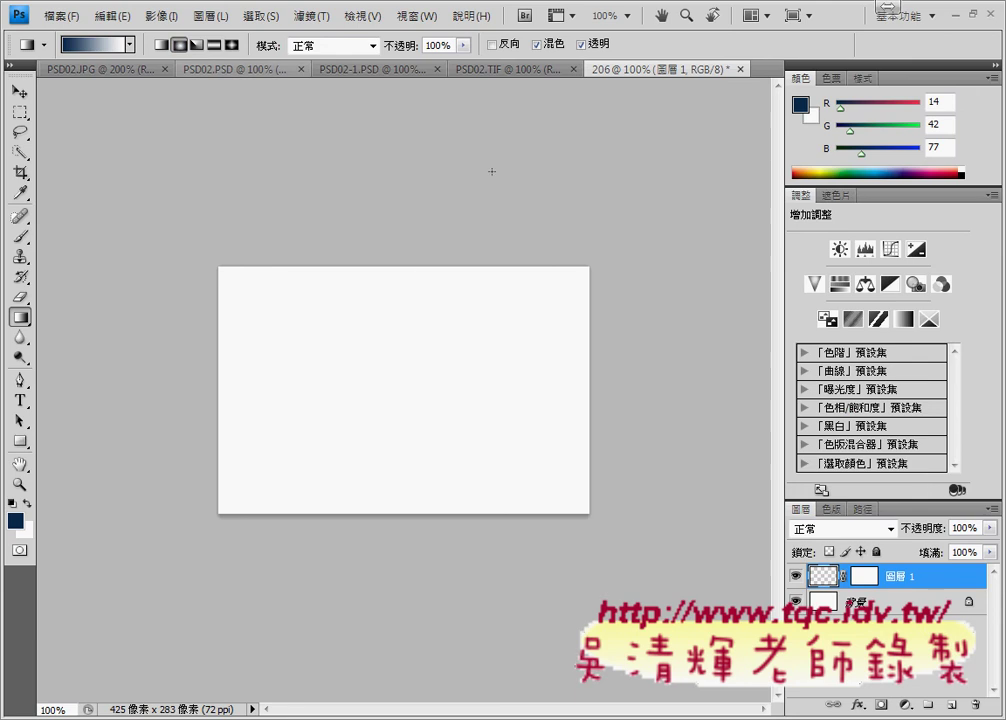
{"action": "left_click", "coordinate": [497, 70]}
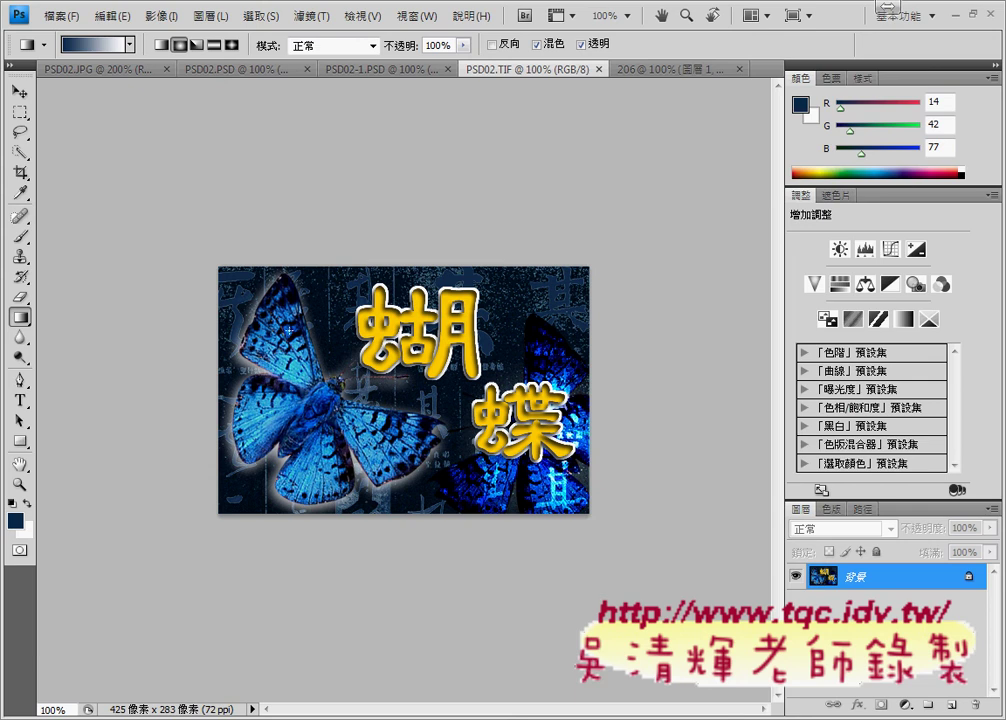
{"action": "left_click", "coordinate": [659, 72]}
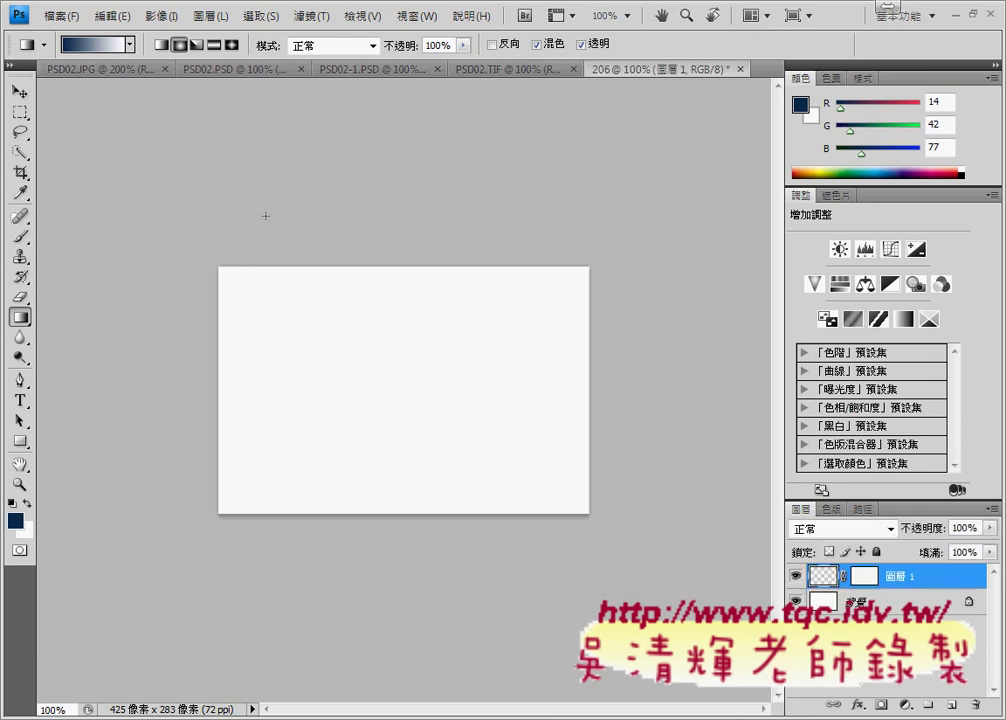
Drag a navy-to-white radial gradient from the canvas top-left toward the lower right, redrawing once
{"action": "mouse_move", "coordinate": [212, 262]}
{"action": "left_mouse_down"}
{"action": "mouse_move", "coordinate": [591, 508]}
{"action": "mouse_move", "coordinate": [486, 443]}
{"action": "mouse_move", "coordinate": [499, 440]}
{"action": "left_mouse_up"}
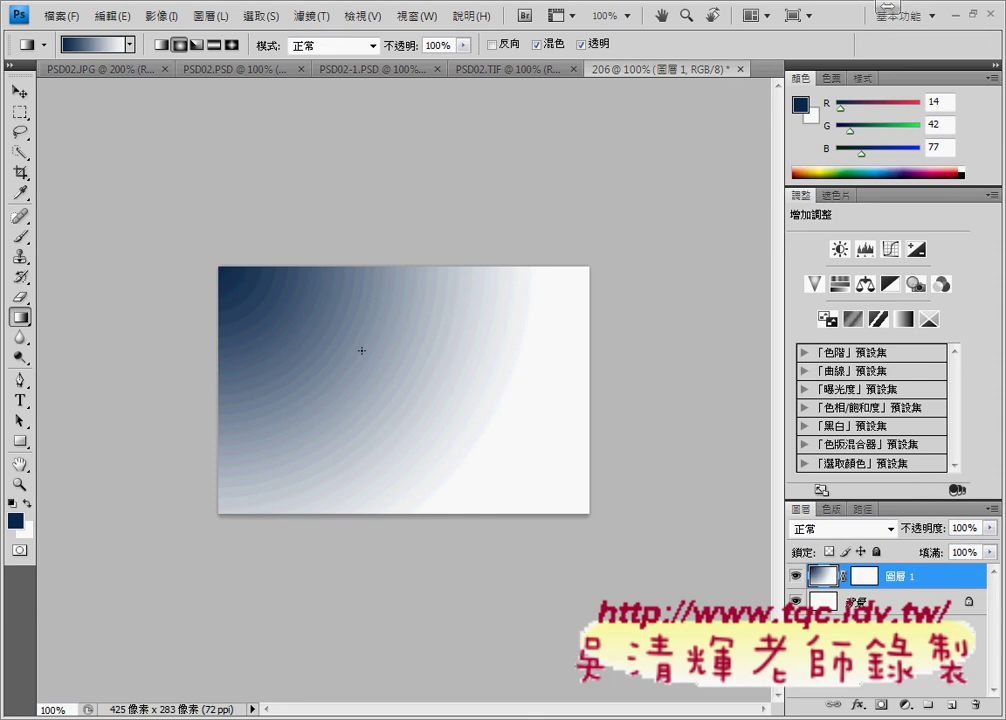
{"action": "left_click", "coordinate": [496, 70]}
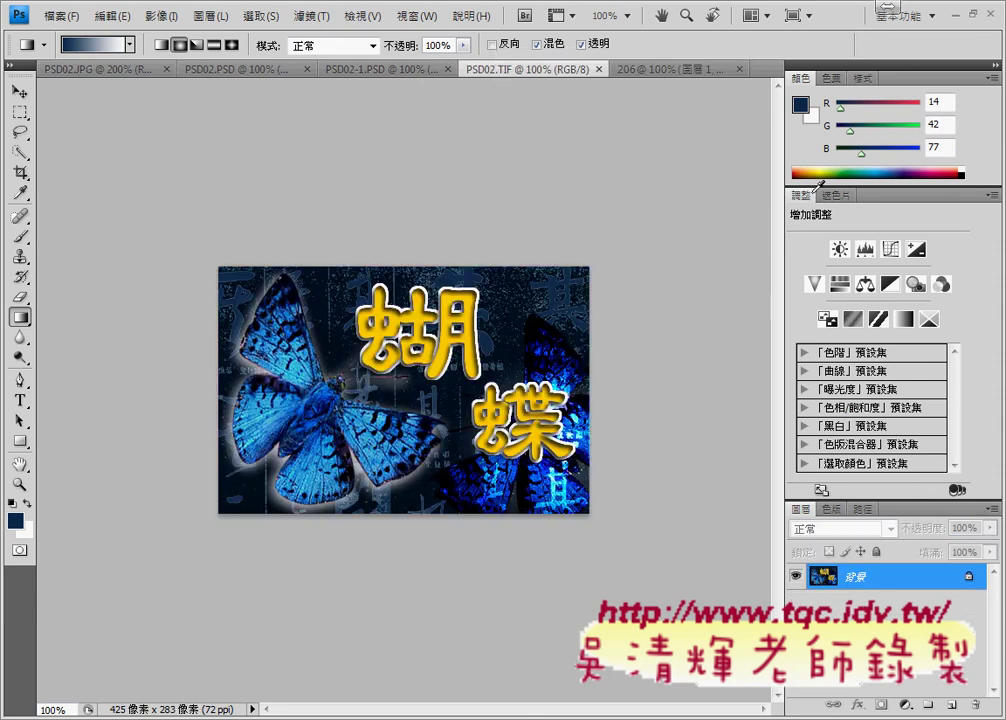
{"action": "left_click", "coordinate": [659, 70]}
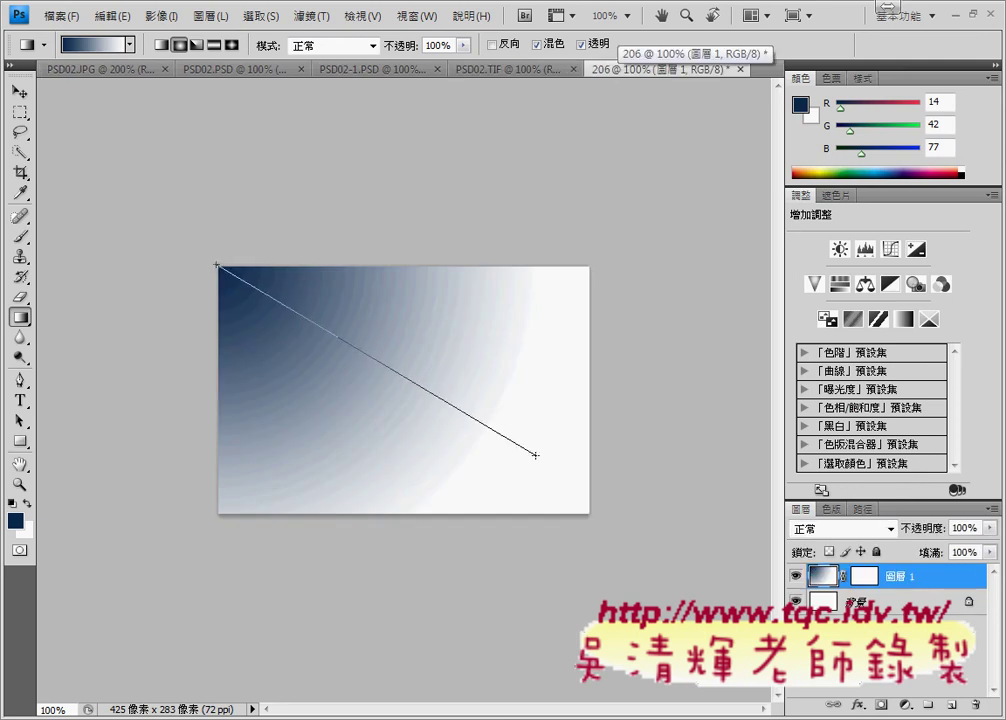
{"action": "left_click_drag", "start_coordinate": [217, 266], "coordinate": [533, 457]}
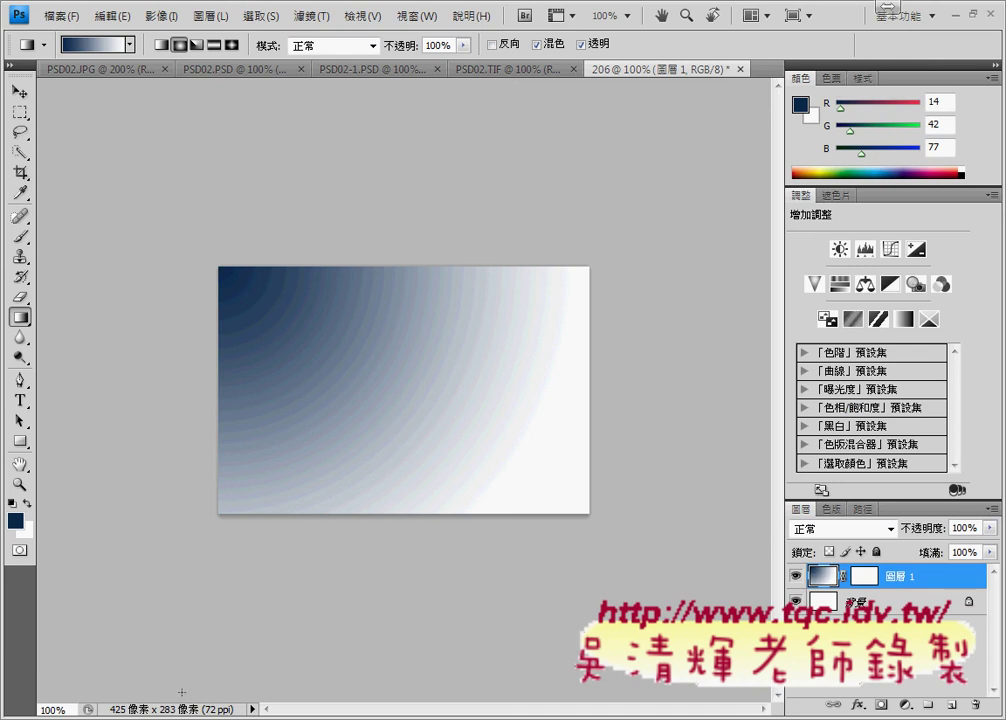
{"action": "left_click", "coordinate": [150, 600]}
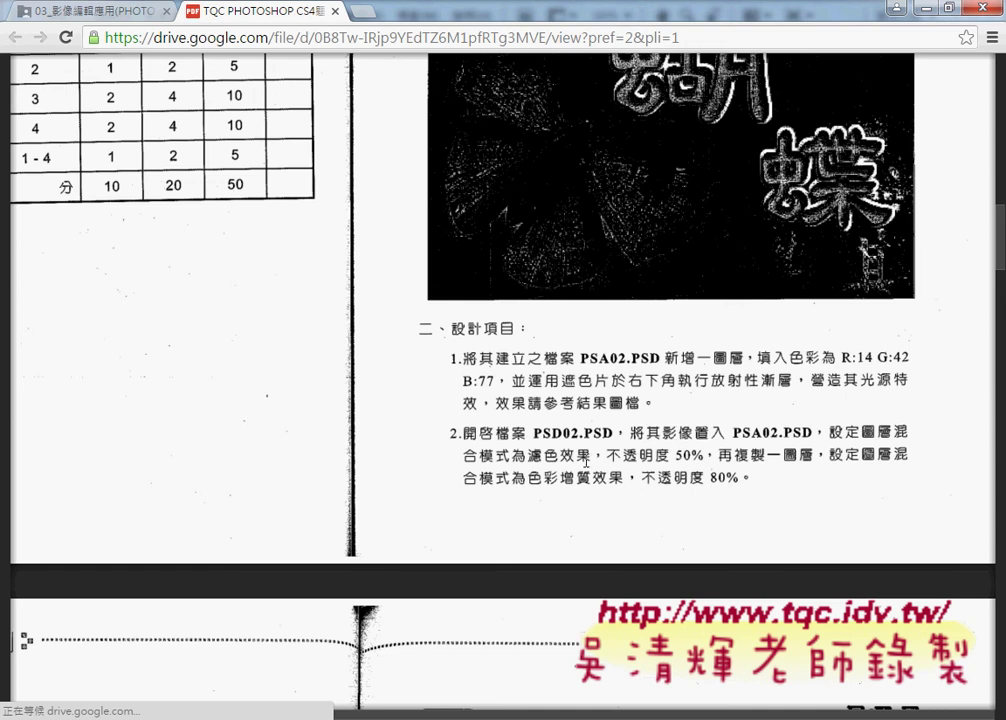
{"action": "left_click", "coordinate": [926, 8]}
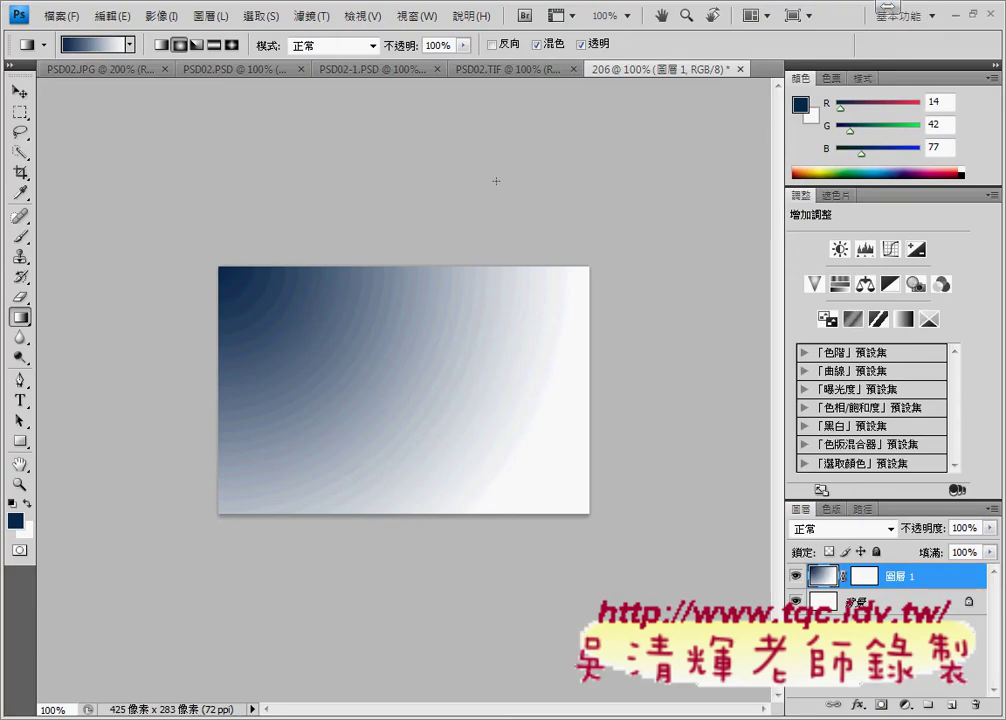
Compare the PSD02.PSD calligraphy image with the 206 gradient, ending on 206
{"action": "left_click", "coordinate": [207, 70]}
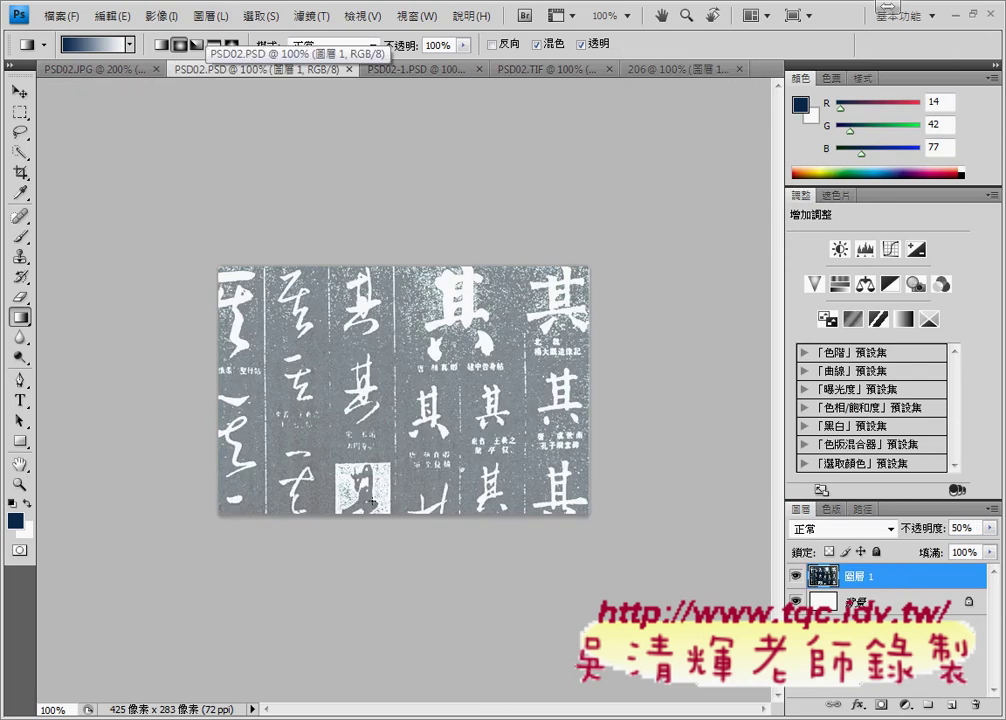
{"action": "left_click", "coordinate": [665, 70]}
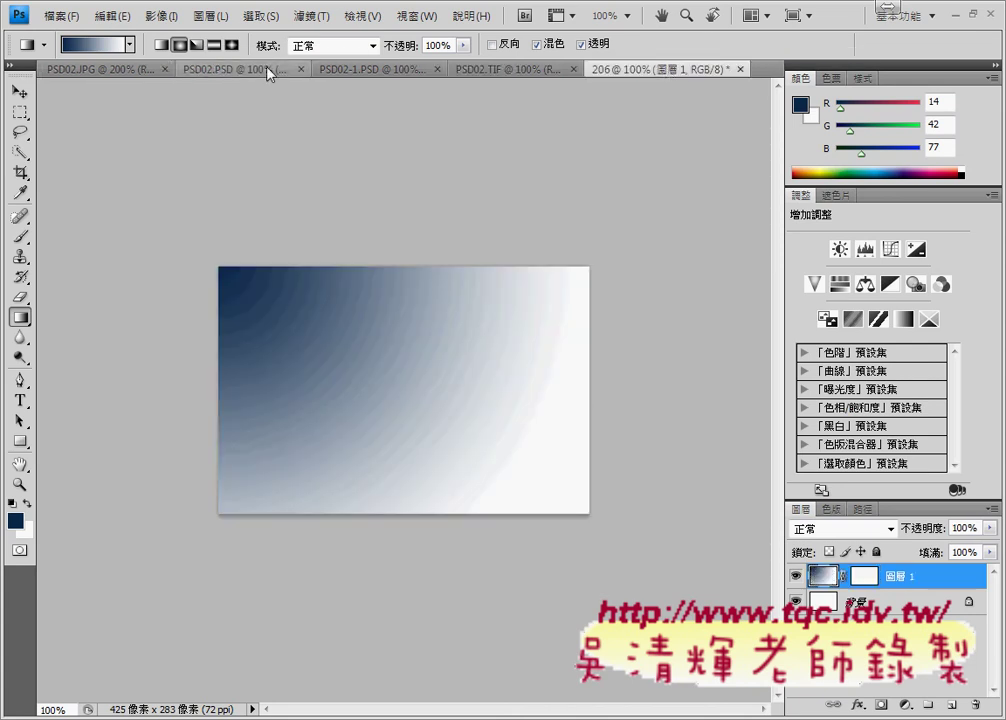
{"action": "left_click", "coordinate": [232, 70]}
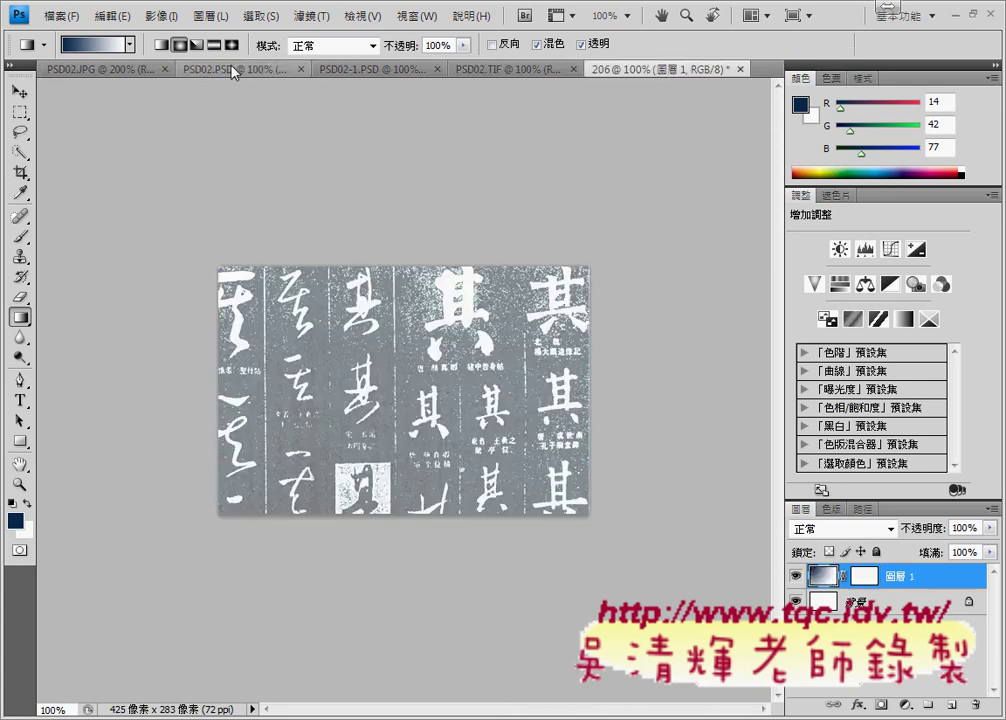
{"action": "left_click", "coordinate": [665, 70]}
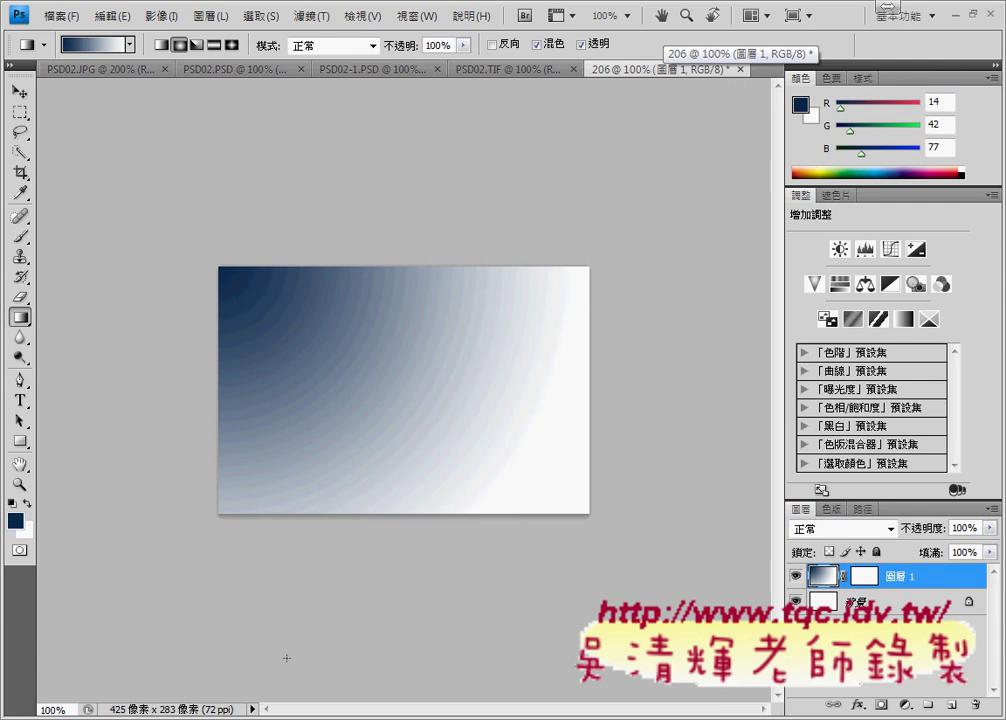
{"action": "key", "text": "alt+Tab"}
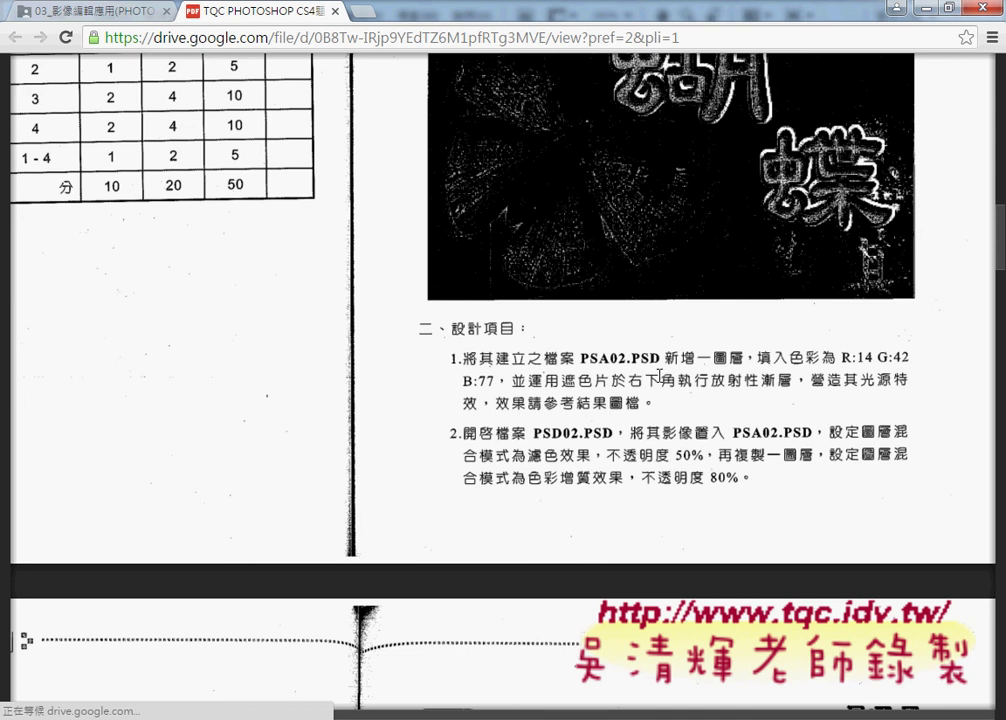
{"action": "key", "text": "alt+Tab"}
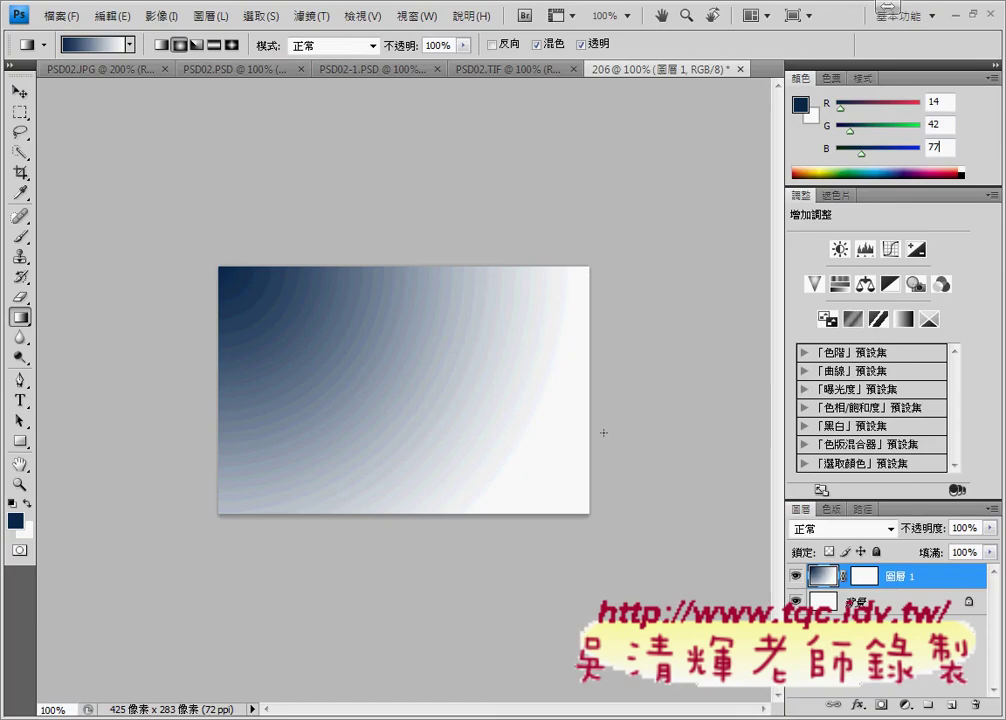
In PSD02.PSD, make the 圖層 and bk02 calligraphy layers visible
{"action": "left_click", "coordinate": [225, 70]}
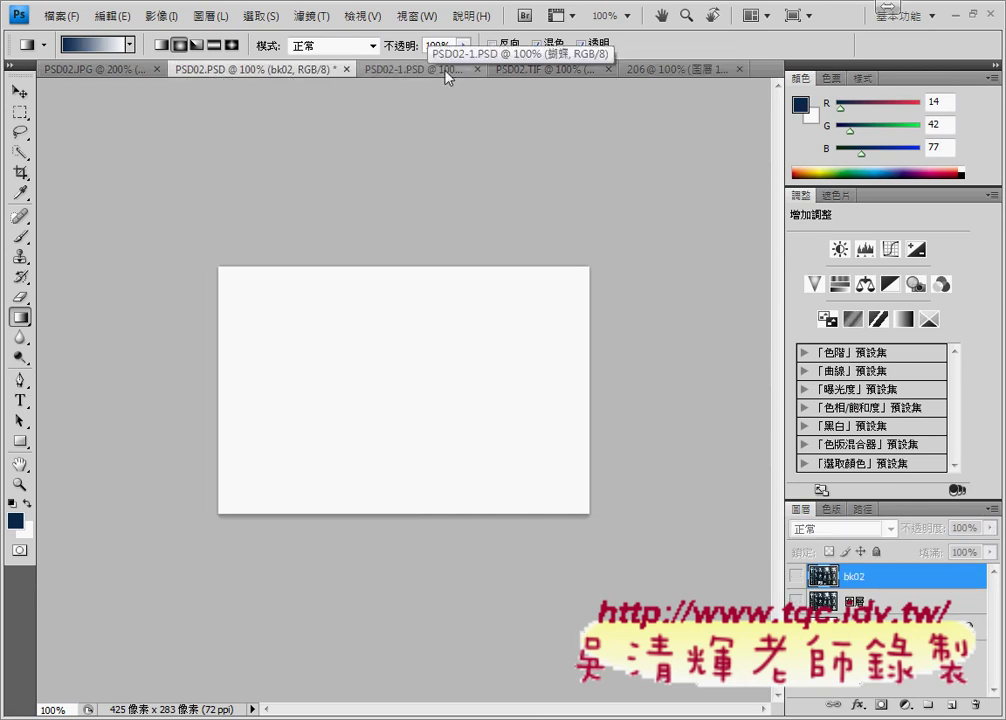
{"action": "left_click", "coordinate": [96, 72]}
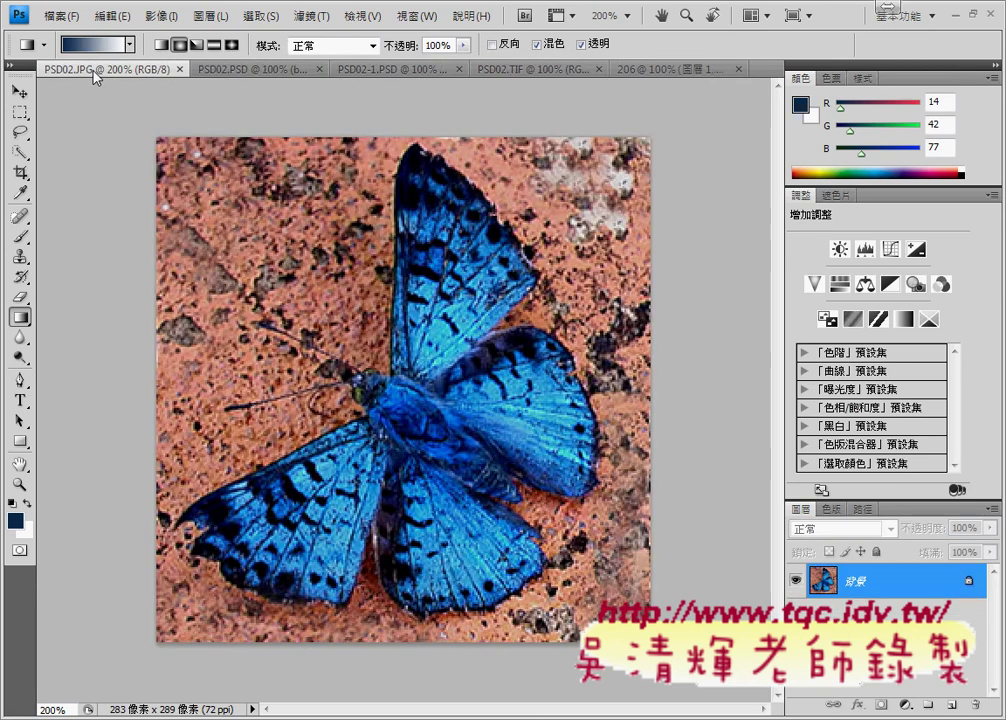
{"action": "left_click", "coordinate": [222, 68]}
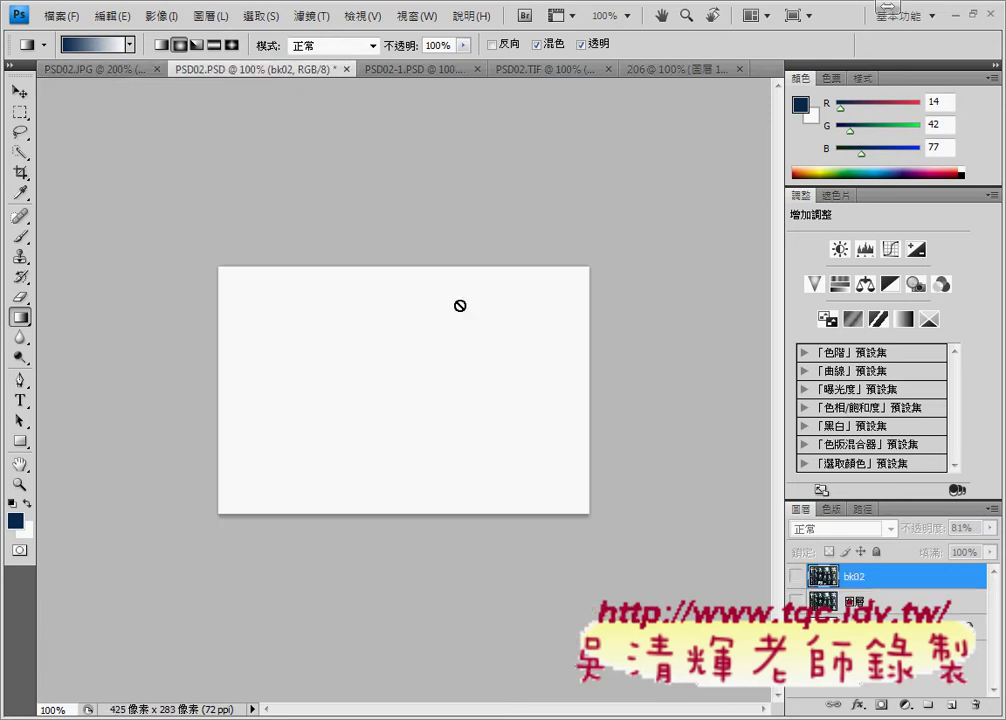
{"action": "left_click", "coordinate": [796, 601]}
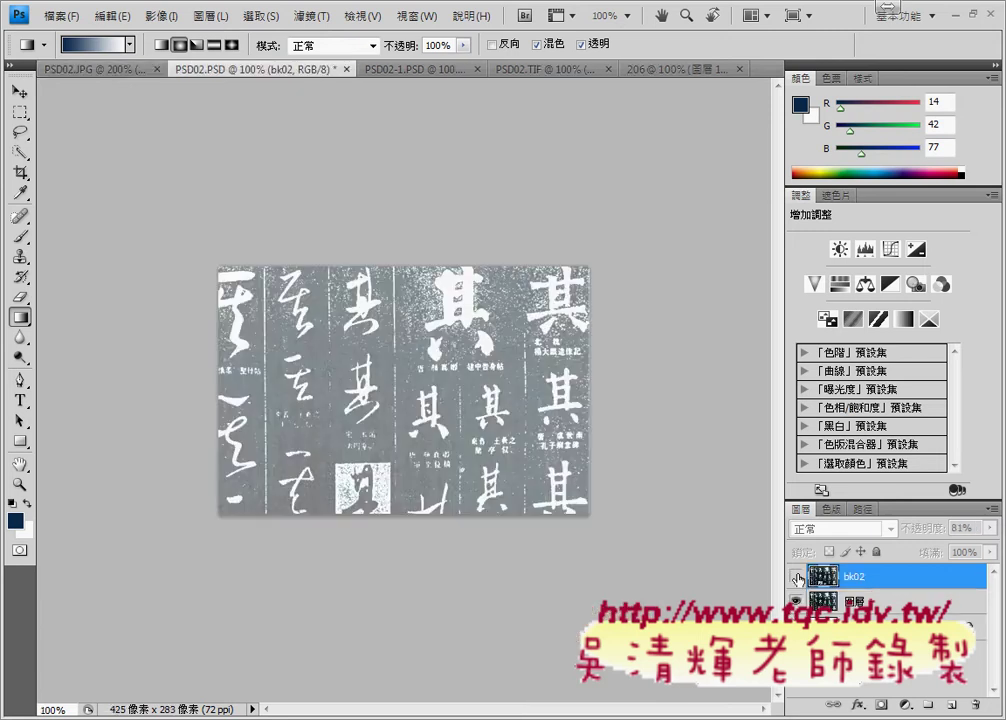
{"action": "left_click", "coordinate": [796, 577]}
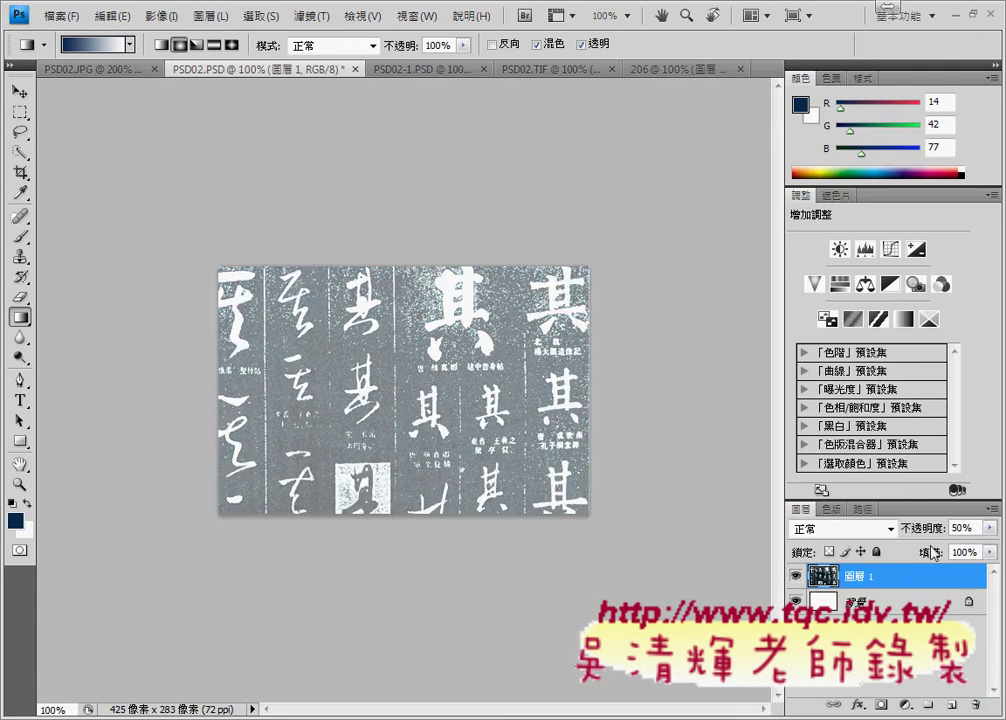
Raise the calligraphy layer's opacity from 50% to 100%
{"action": "left_click", "coordinate": [989, 532]}
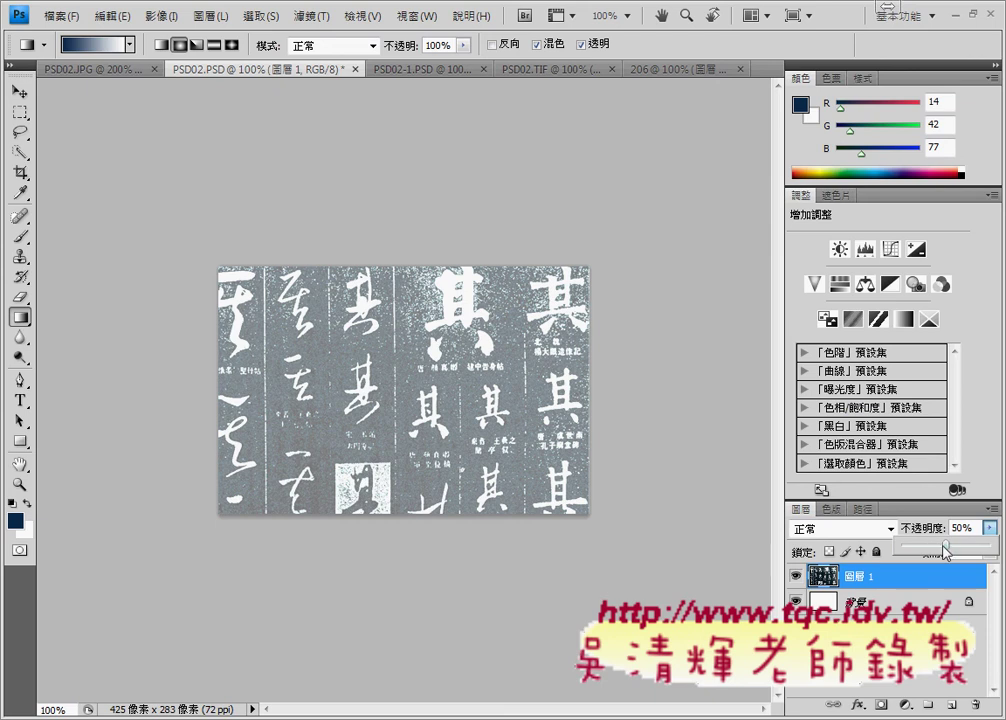
{"action": "left_click_drag", "start_coordinate": [945, 545], "coordinate": [990, 545]}
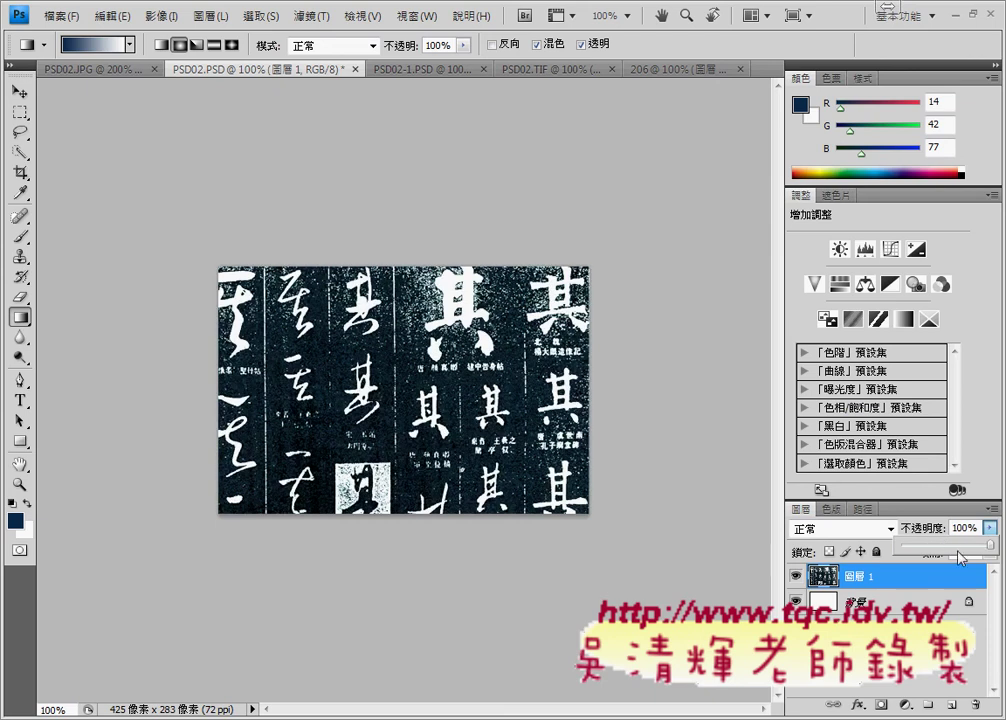
{"action": "left_click", "coordinate": [885, 582]}
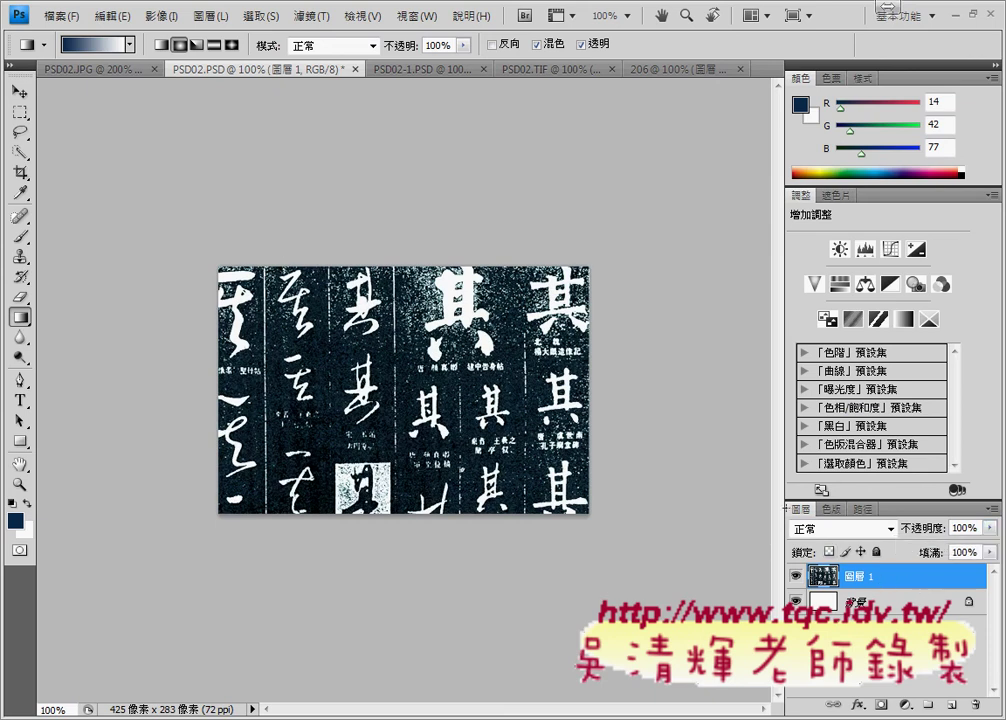
{"action": "left_click", "coordinate": [680, 70]}
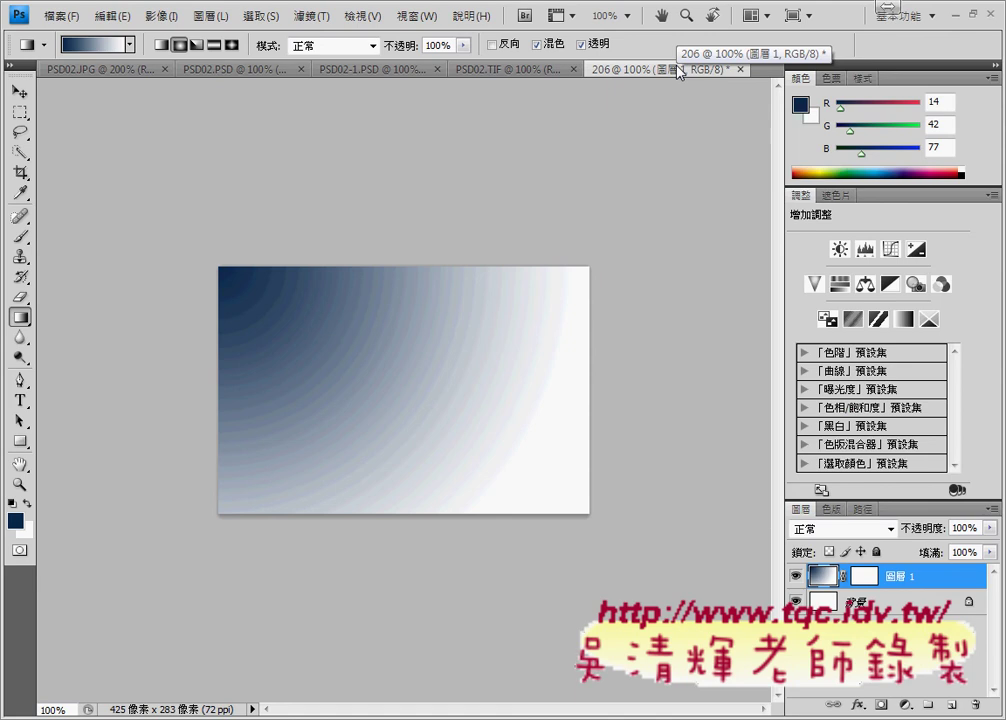
{"action": "left_click", "coordinate": [252, 69]}
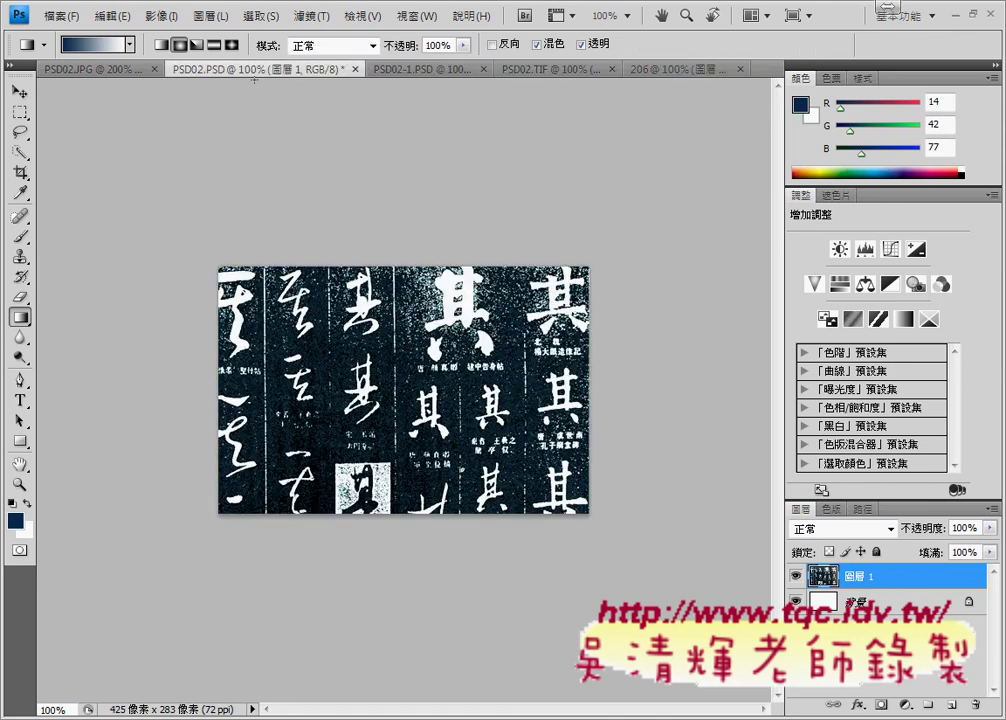
Duplicate the calligraphy layer into document 206 under the name 背景01
{"action": "right_click", "coordinate": [890, 576]}
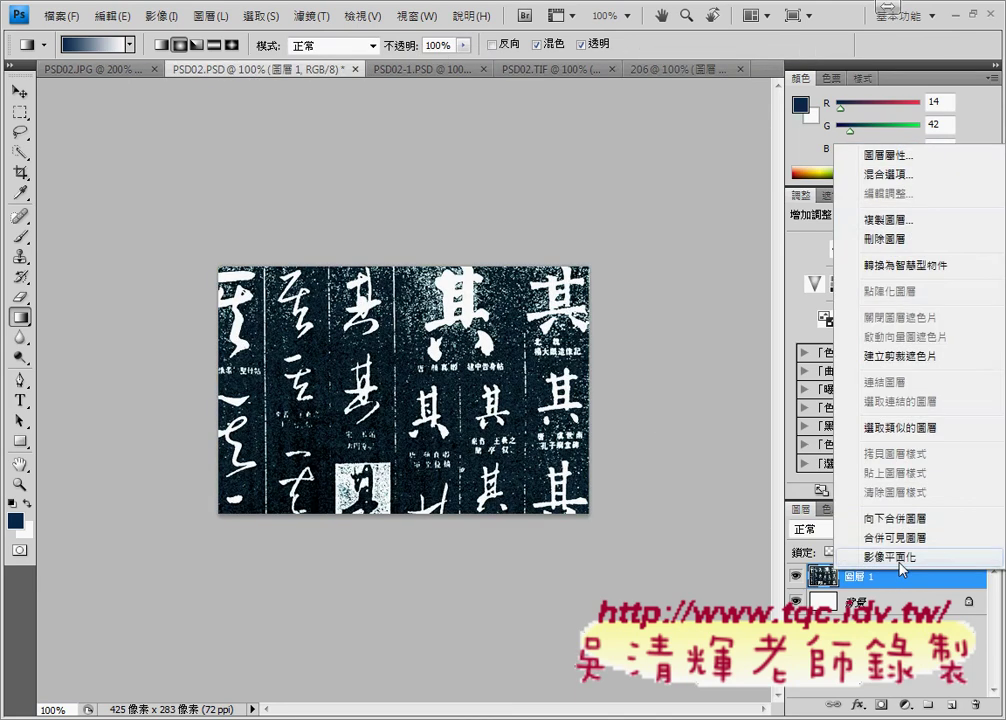
{"action": "left_click", "coordinate": [866, 221]}
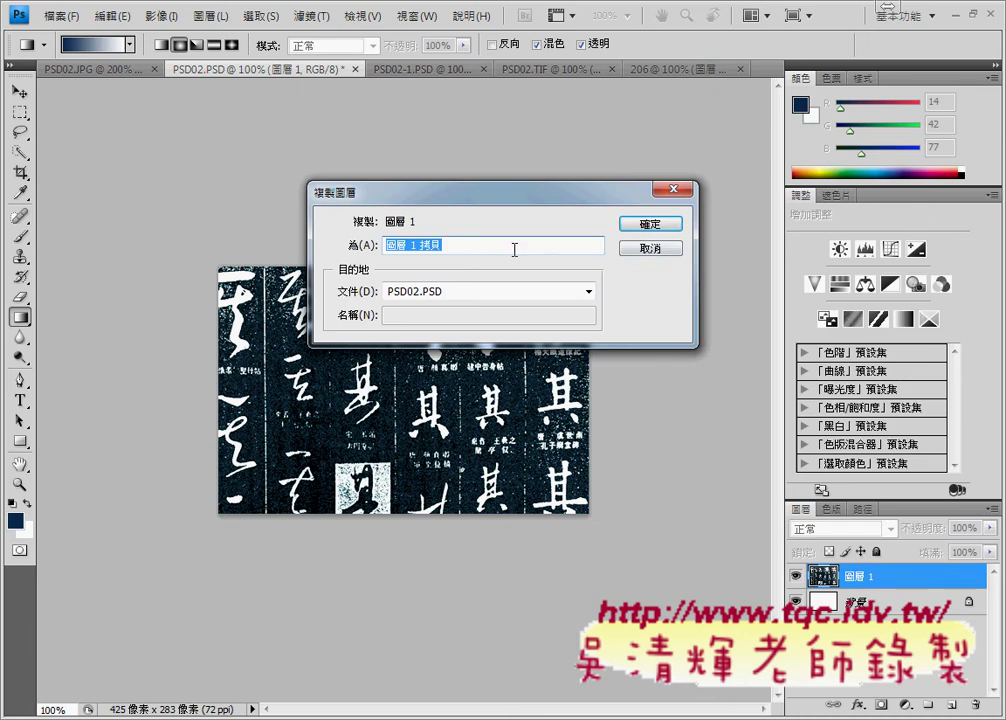
{"action": "left_click", "coordinate": [456, 292]}
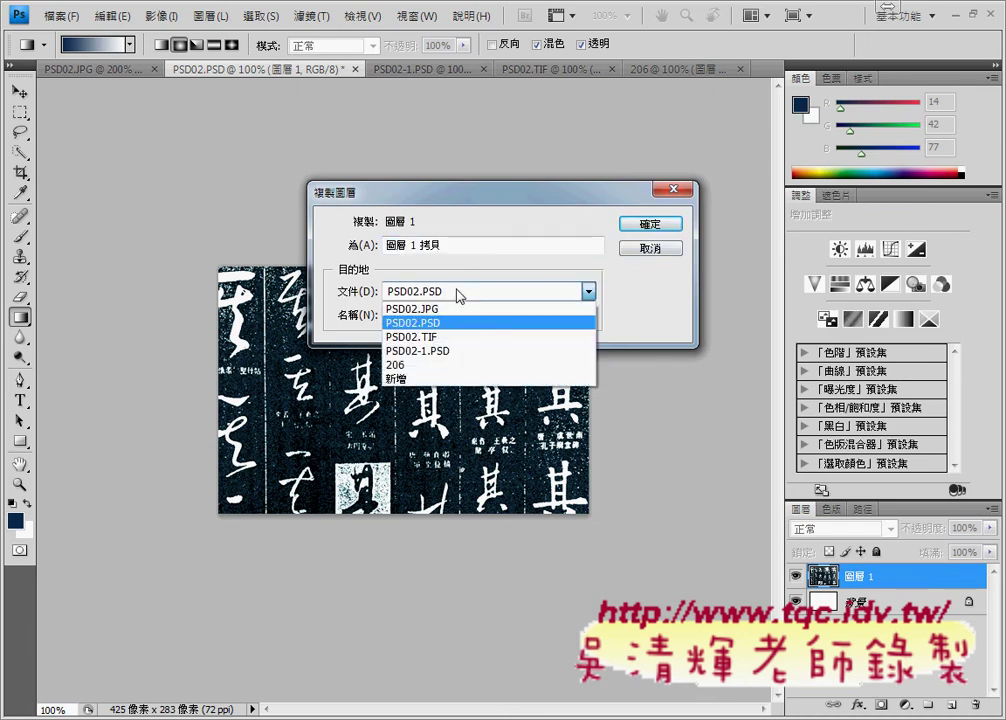
{"action": "left_click", "coordinate": [441, 367]}
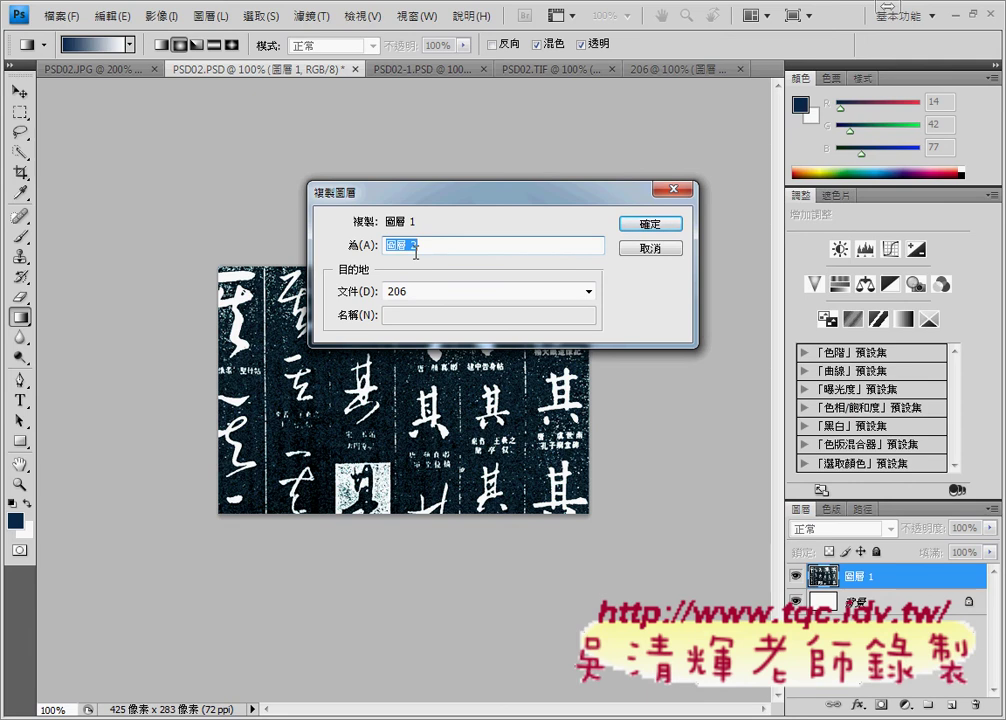
{"action": "type", "text": "3d"}
{"action": "key", "text": "BackSpace"}
{"action": "key", "text": "BackSpace"}
{"action": "type", "text": "北"}
{"action": "type", "text": "ㄐ一"}
{"action": "type", "text": "3"}
{"action": "key", "text": "Home"}
{"action": "type", "text": "ㄅㄟ4"}
{"action": "key", "text": "Delete"}
{"action": "type", "text": "01"}
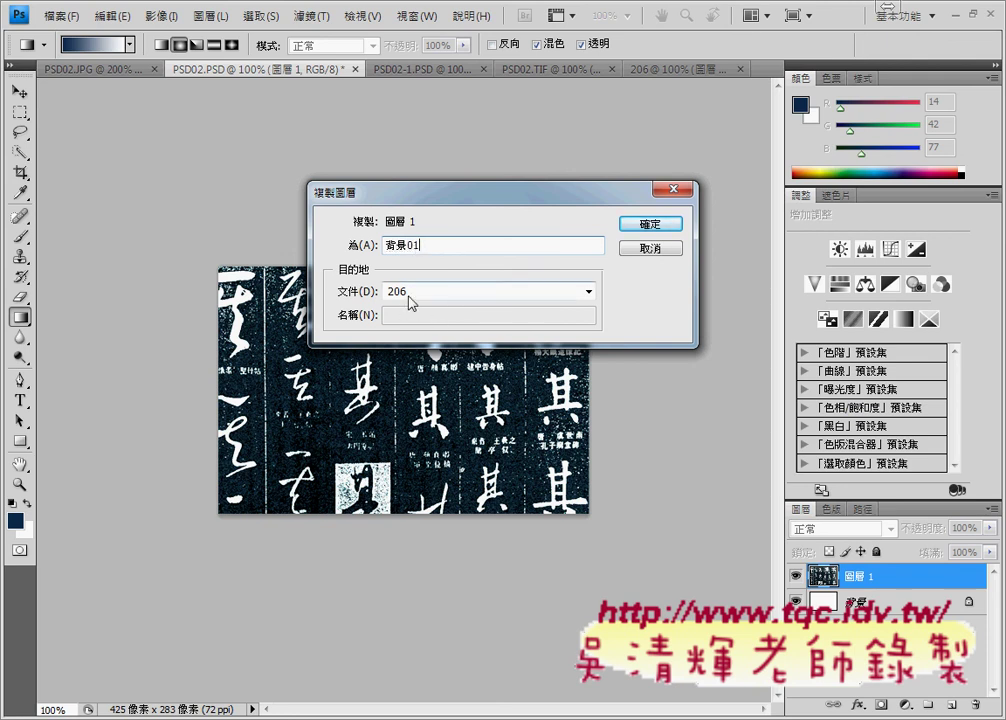
{"action": "left_click", "coordinate": [668, 224]}
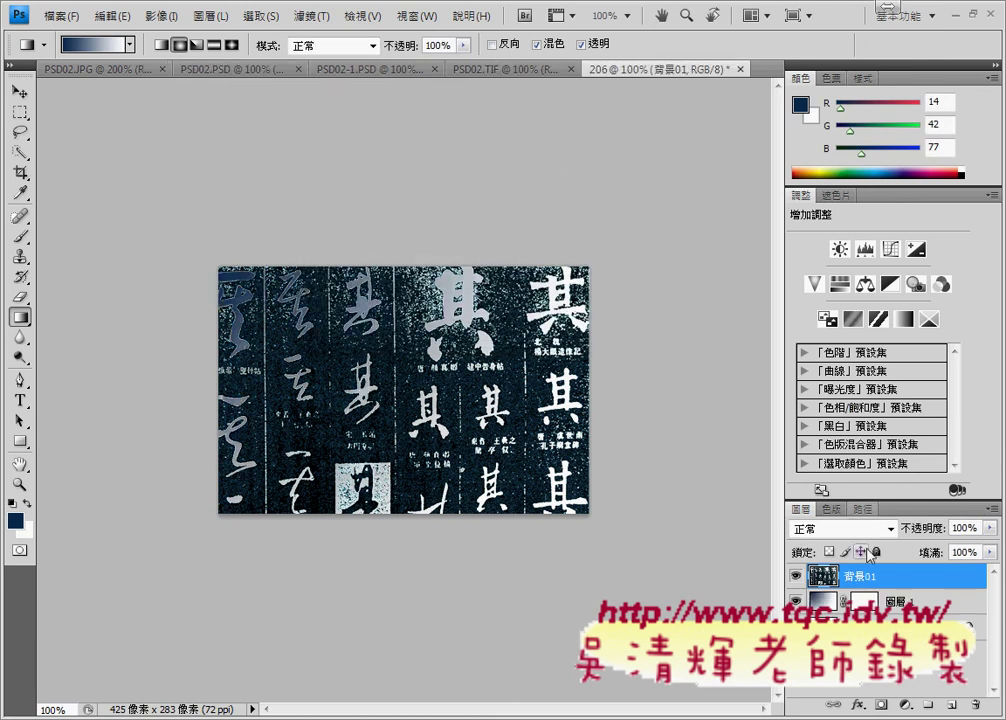
After a visibility check, set the 背景01 texture to 濾色 (Screen) blending at 50% opacity
{"action": "left_click", "coordinate": [796, 576]}
{"action": "left_click", "coordinate": [796, 576]}
{"action": "left_click", "coordinate": [890, 529]}
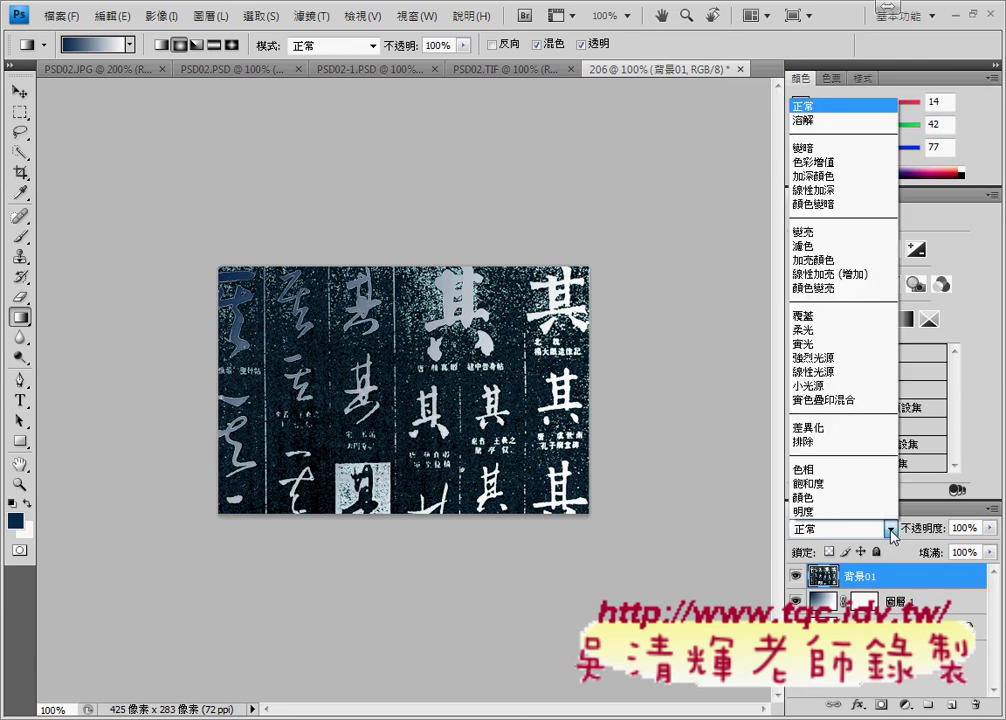
{"action": "left_click", "coordinate": [833, 246]}
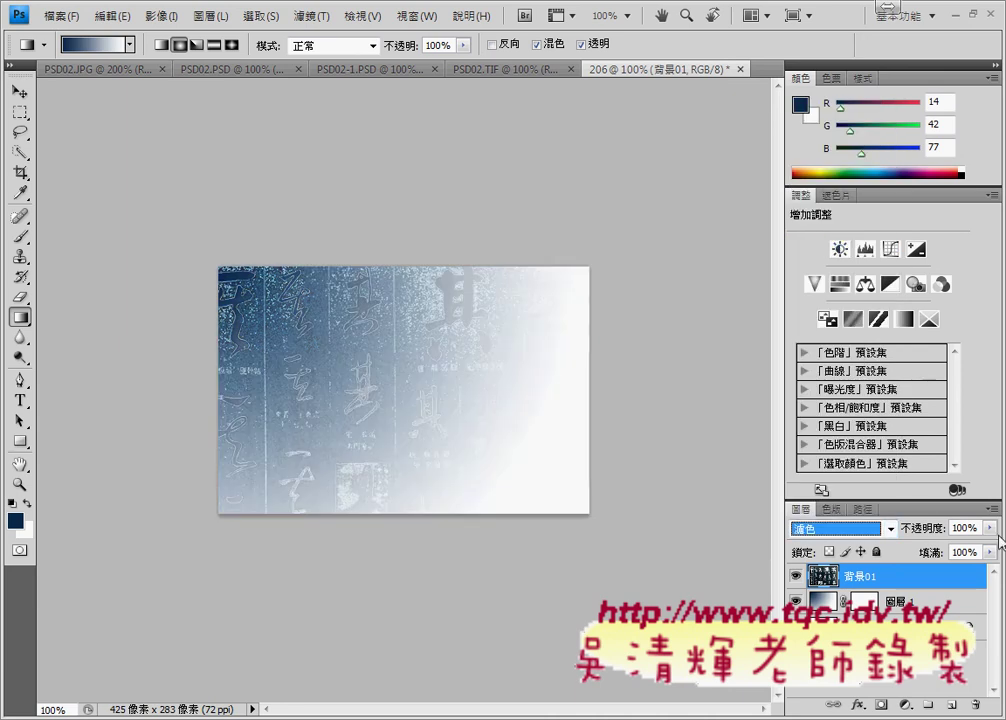
{"action": "left_click", "coordinate": [964, 527]}
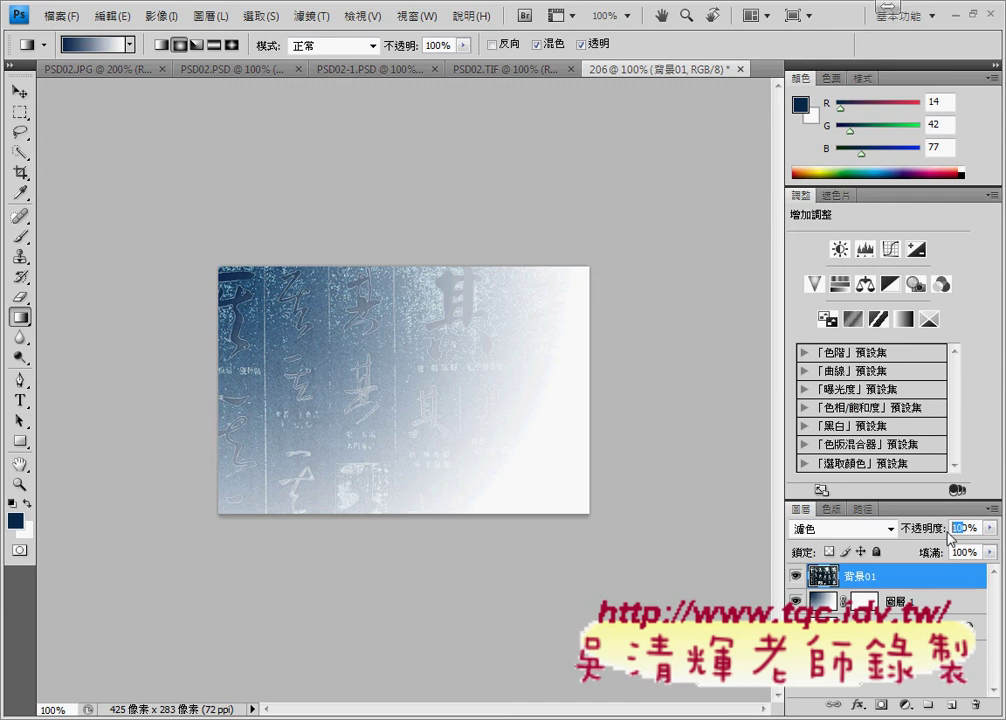
{"action": "type", "text": "50"}
{"action": "key", "text": "Return"}
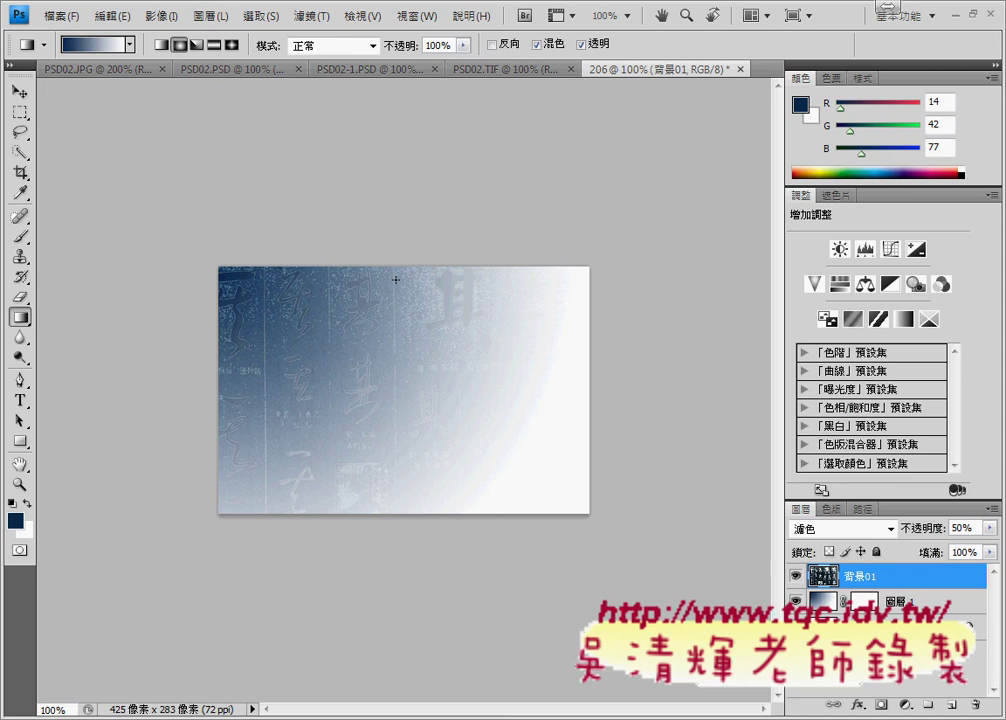
{"action": "left_click", "coordinate": [796, 577]}
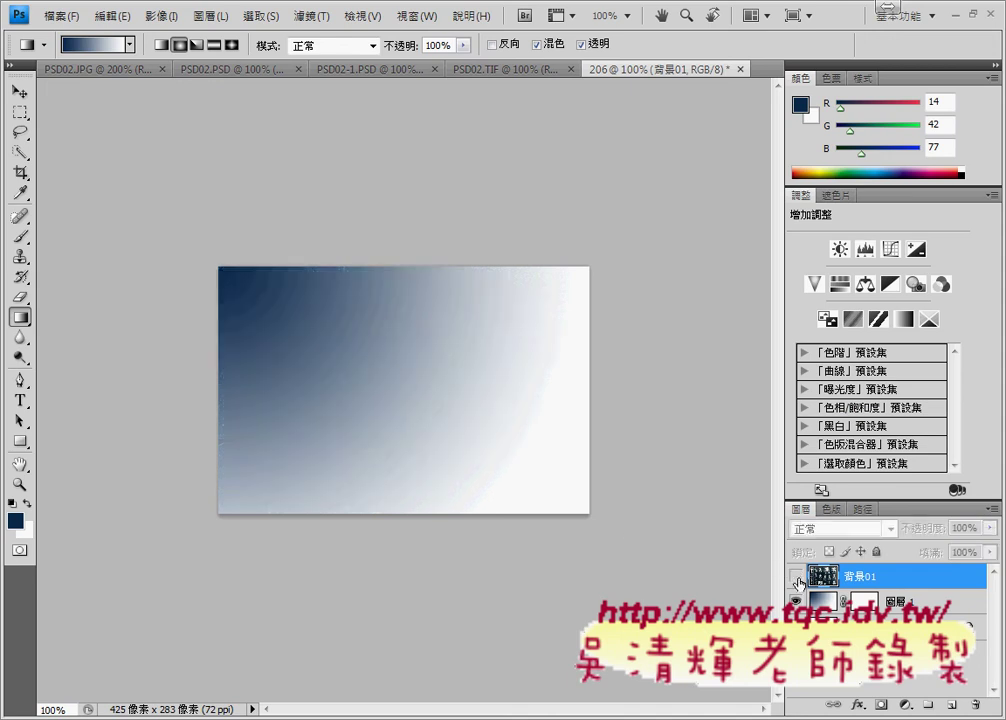
{"action": "left_click", "coordinate": [796, 577]}
{"action": "left_click", "coordinate": [797, 578]}
{"action": "left_click", "coordinate": [797, 578]}
{"action": "left_click", "coordinate": [797, 577]}
{"action": "left_click", "coordinate": [797, 577]}
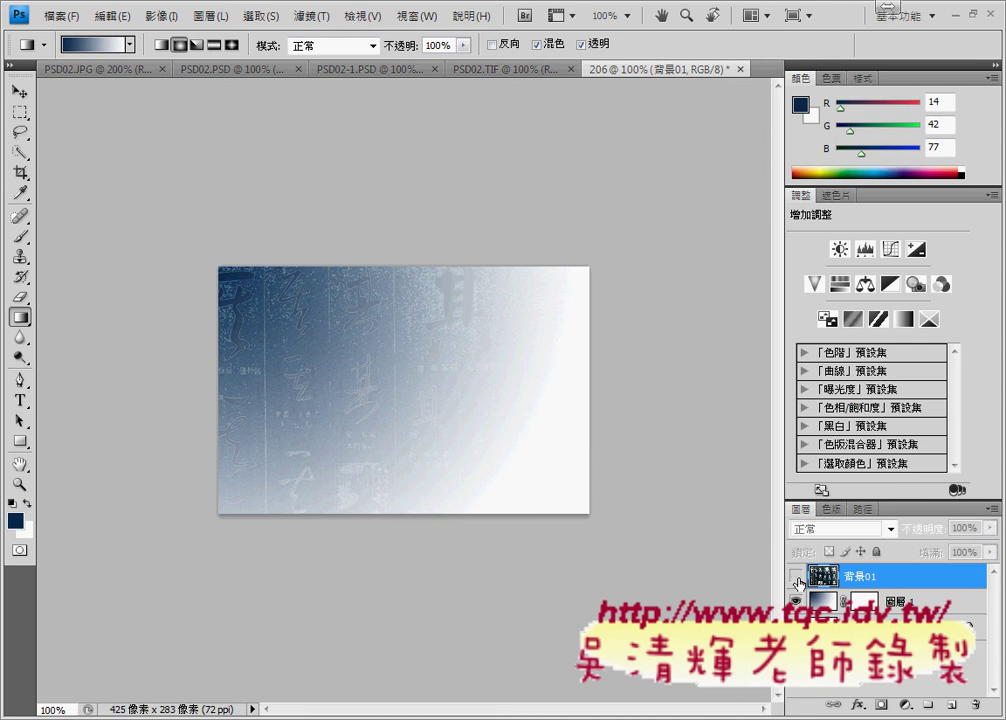
{"action": "left_click", "coordinate": [797, 577]}
{"action": "left_click", "coordinate": [797, 577]}
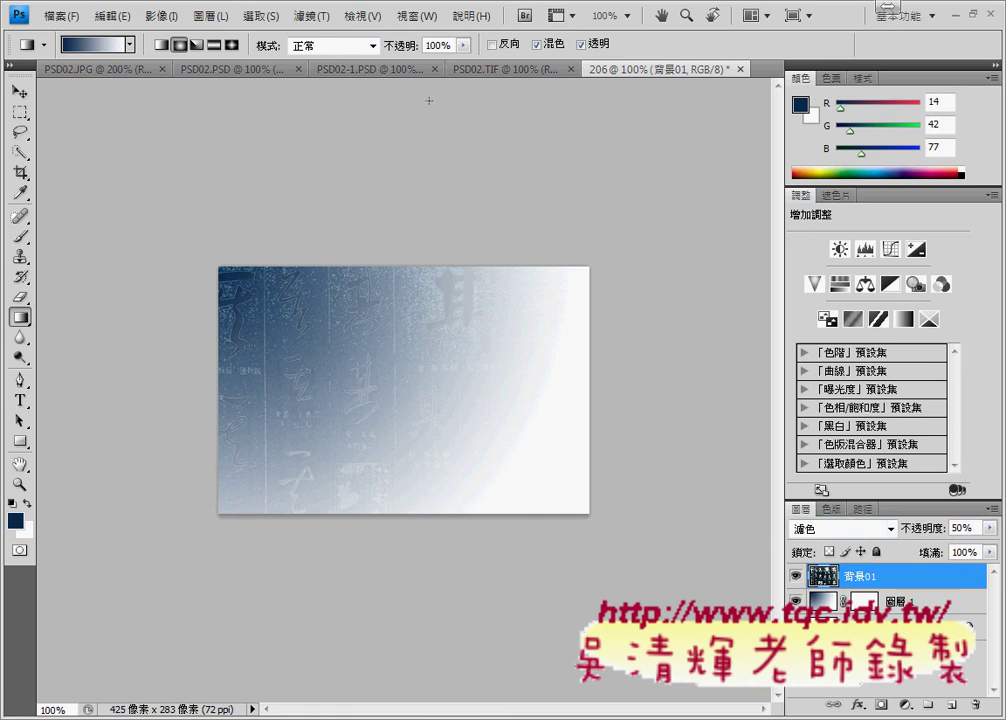
{"action": "key", "text": "alt+Tab"}
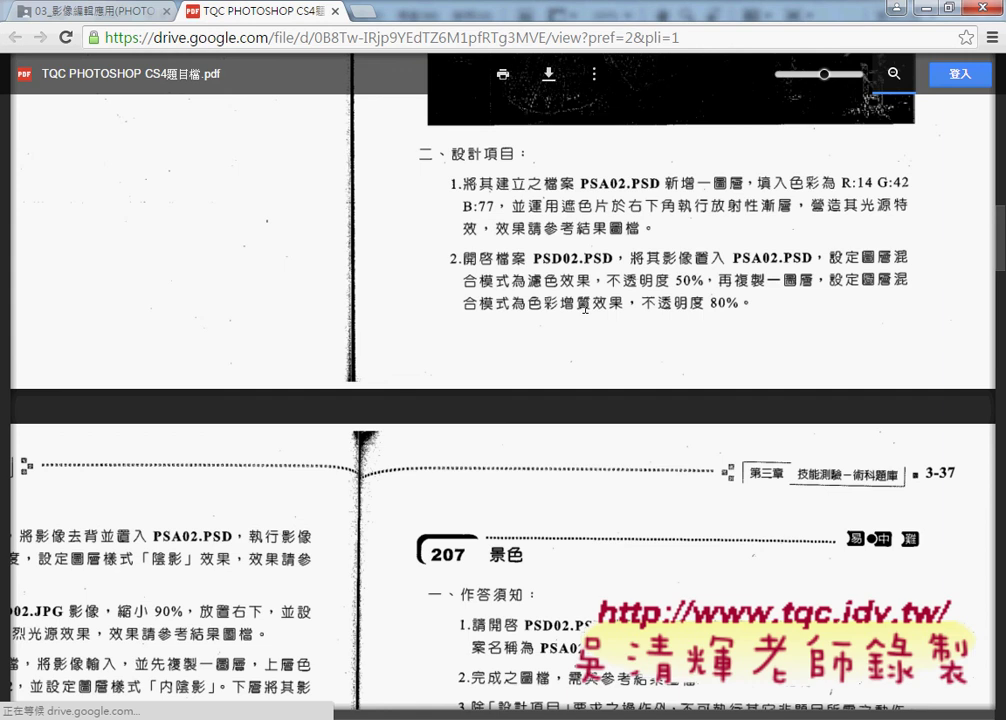
{"action": "key", "text": "alt+Tab"}
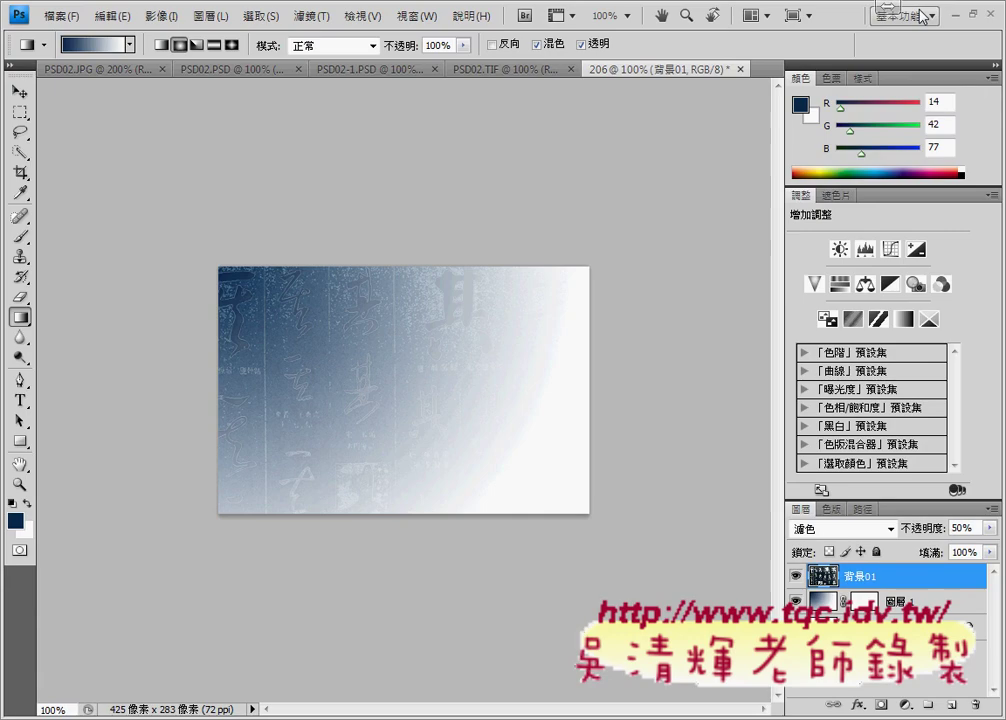
Duplicate PSD02.PSD's calligraphy layer 圖層 1 into the 206 document, naming it 背景02
{"action": "left_click", "coordinate": [252, 70]}
{"action": "right_click", "coordinate": [400, 321]}
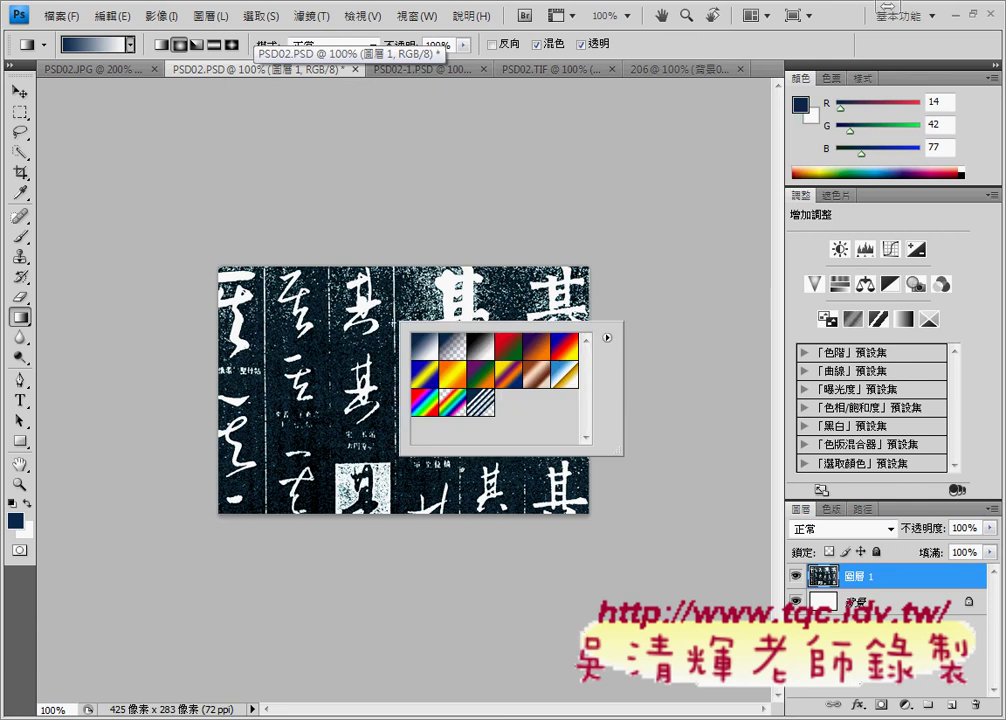
{"action": "left_click", "coordinate": [905, 578]}
{"action": "right_click", "coordinate": [905, 578]}
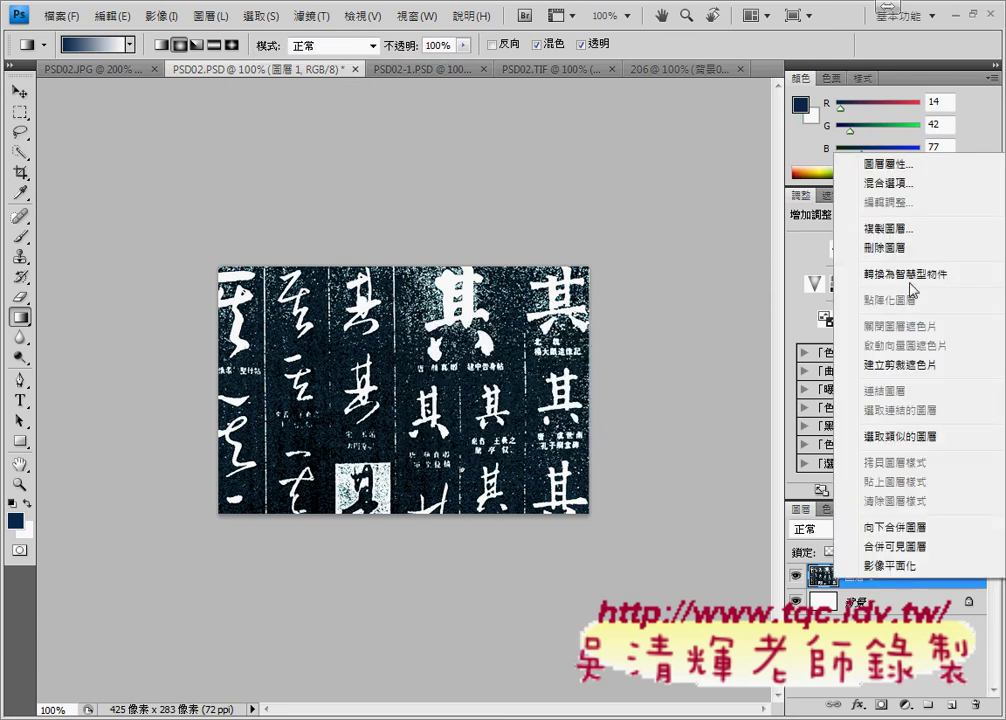
{"action": "left_click", "coordinate": [889, 228]}
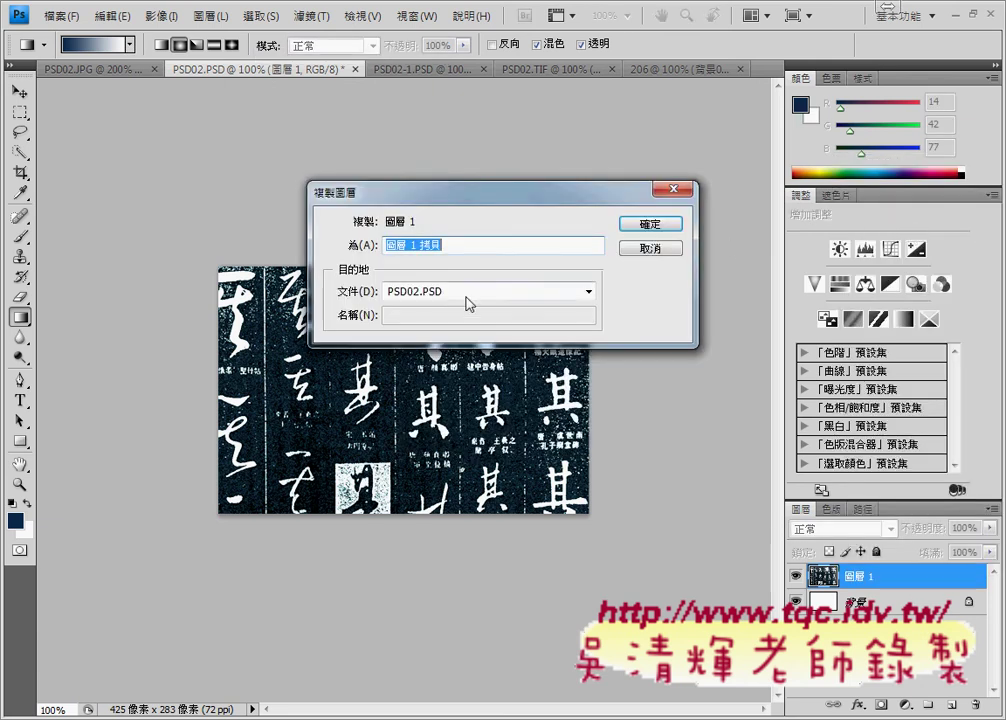
{"action": "left_click", "coordinate": [466, 297]}
{"action": "left_click", "coordinate": [447, 365]}
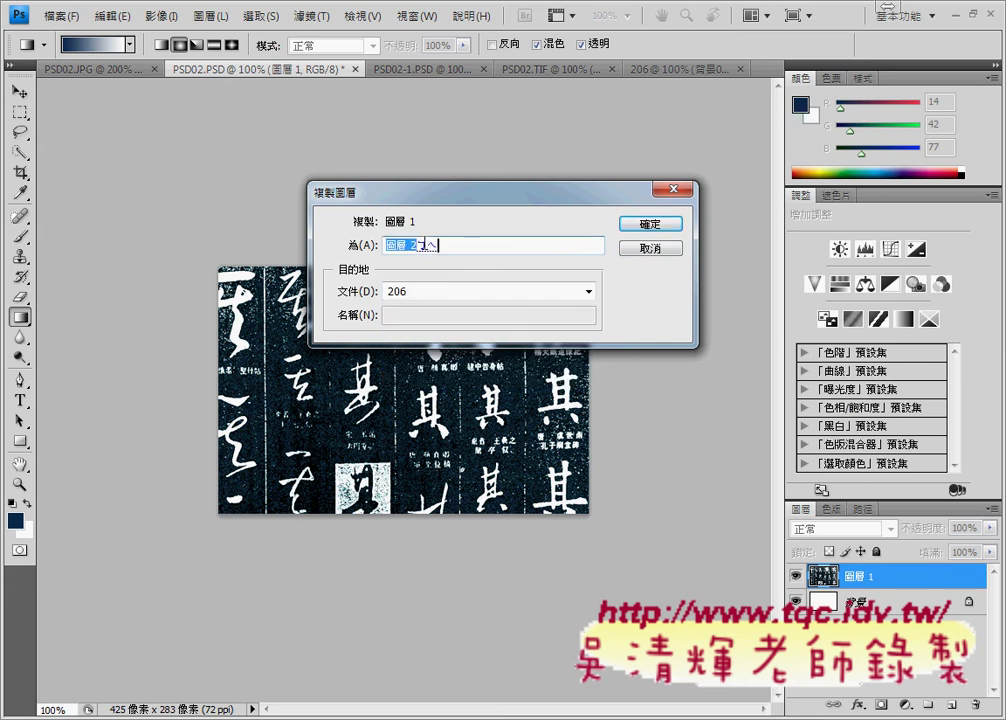
{"action": "type", "text": "景"}
{"action": "key", "text": "BackSpace"}
{"action": "type", "text": "02"}
{"action": "key", "text": "Return"}
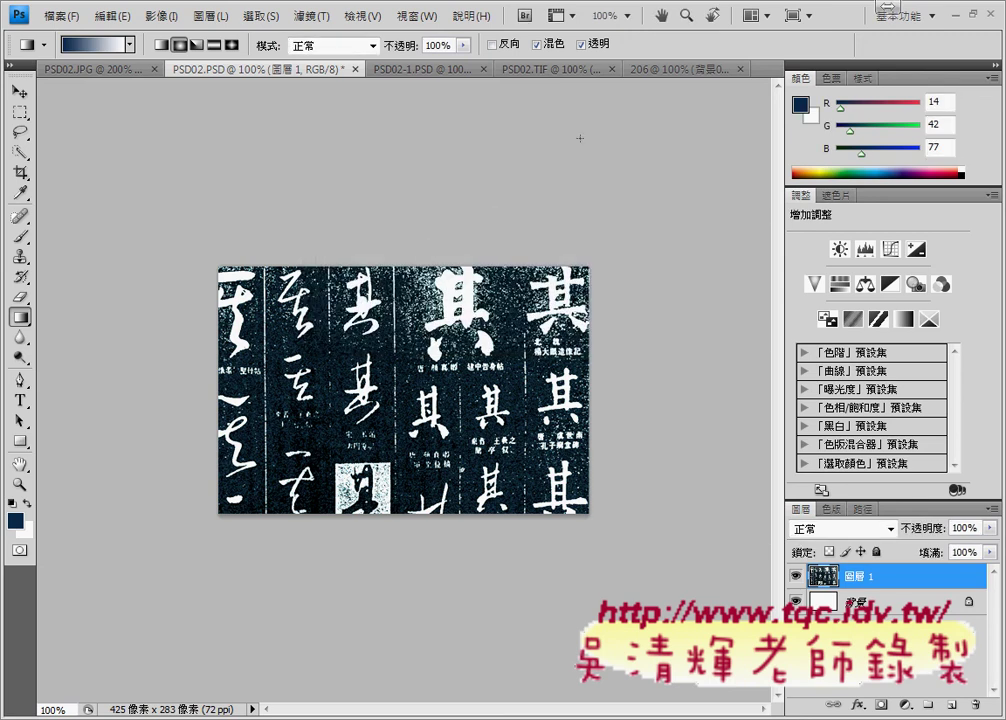
In the 206 document, set the 背景02 layer's blend mode to 色彩增值 (Multiply)
{"action": "left_click", "coordinate": [690, 72]}
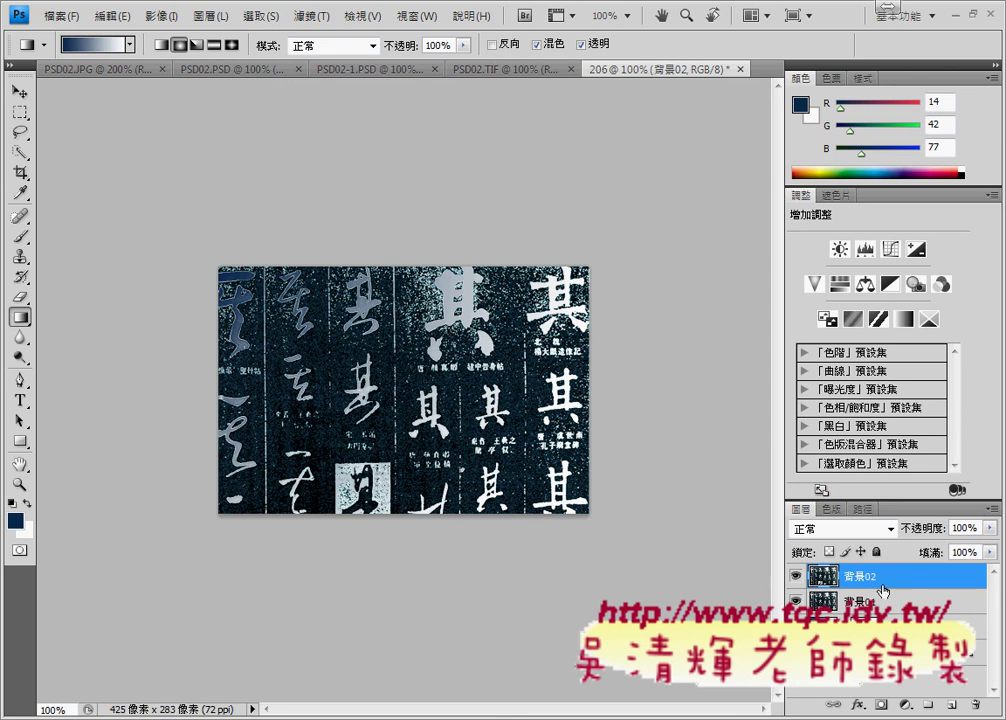
{"action": "left_click", "coordinate": [797, 576]}
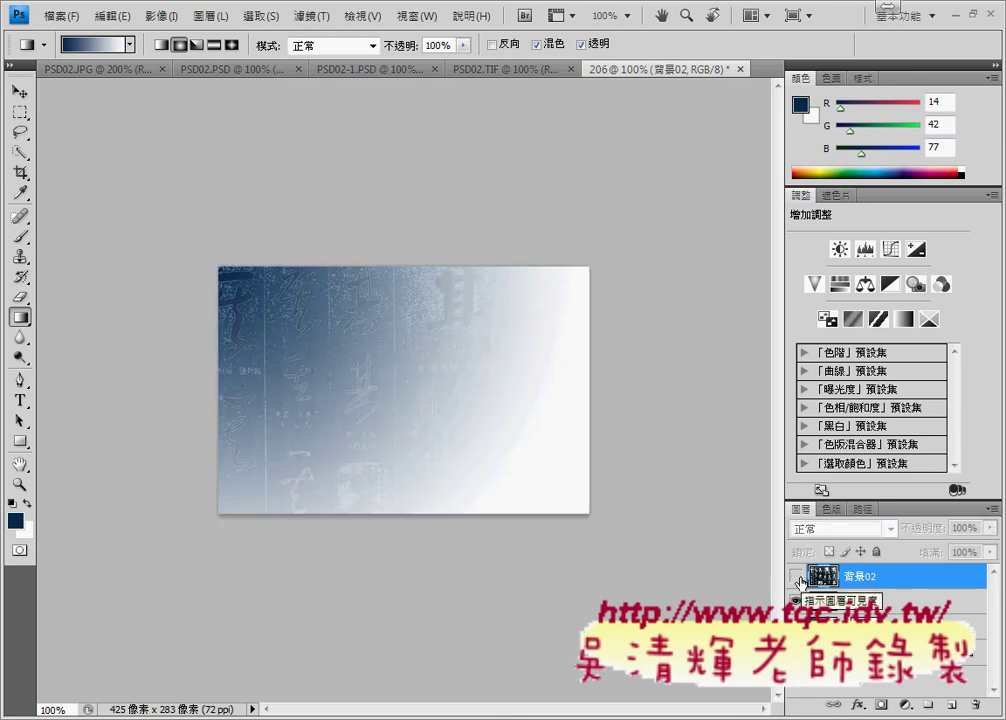
{"action": "left_click", "coordinate": [797, 577]}
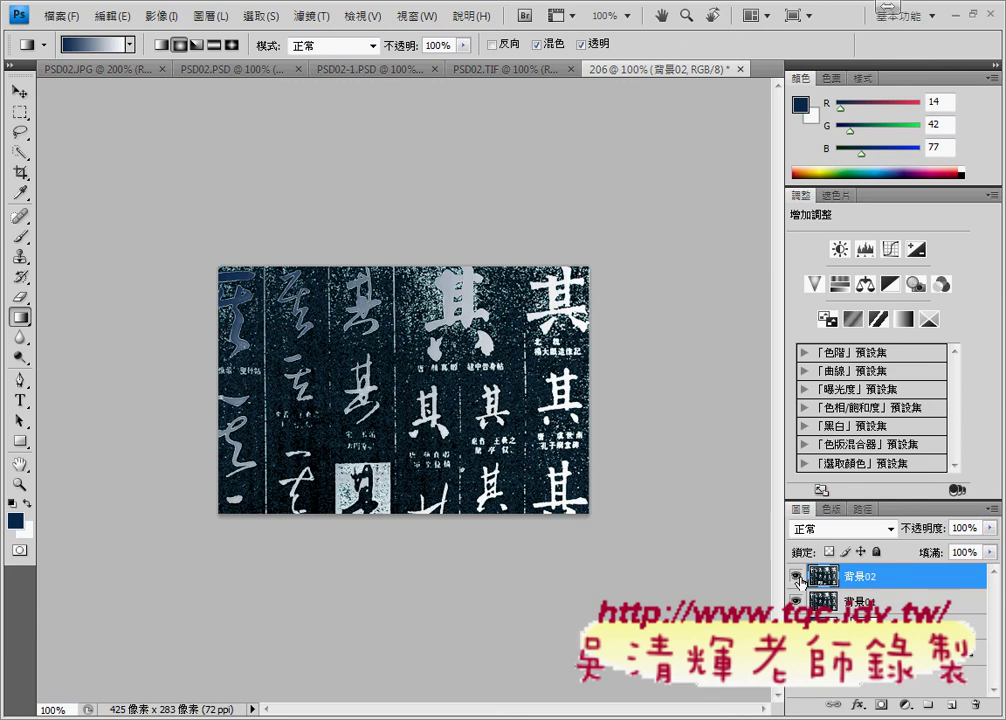
{"action": "left_click", "coordinate": [856, 530]}
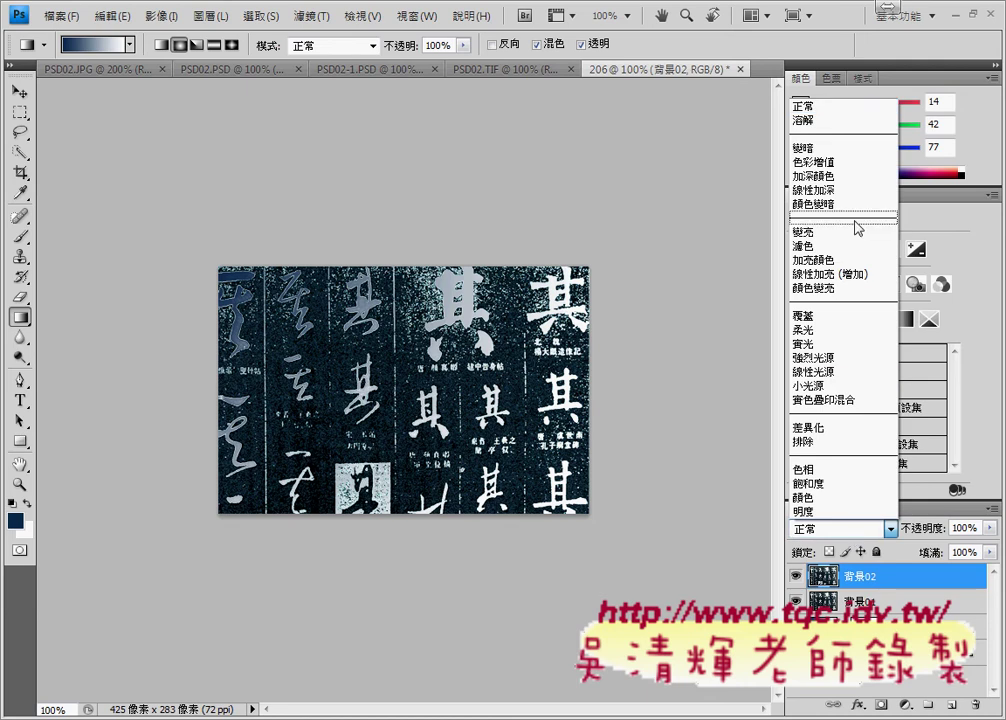
{"action": "left_click", "coordinate": [855, 163]}
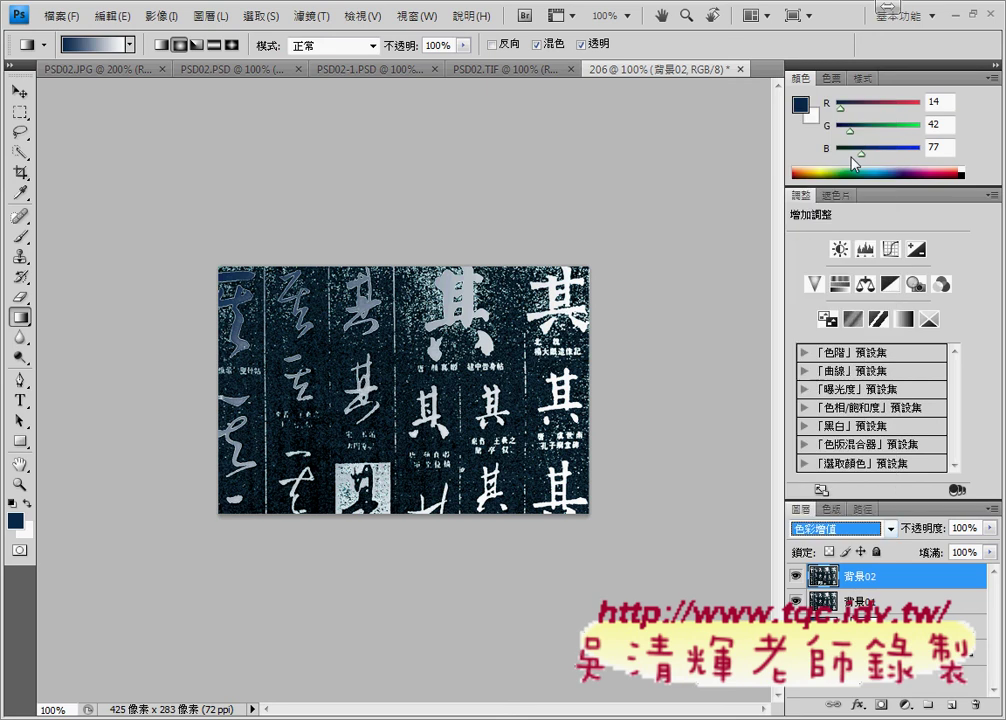
Adjust 背景02's opacity with the slider, then enter 80%
{"action": "left_click", "coordinate": [989, 528]}
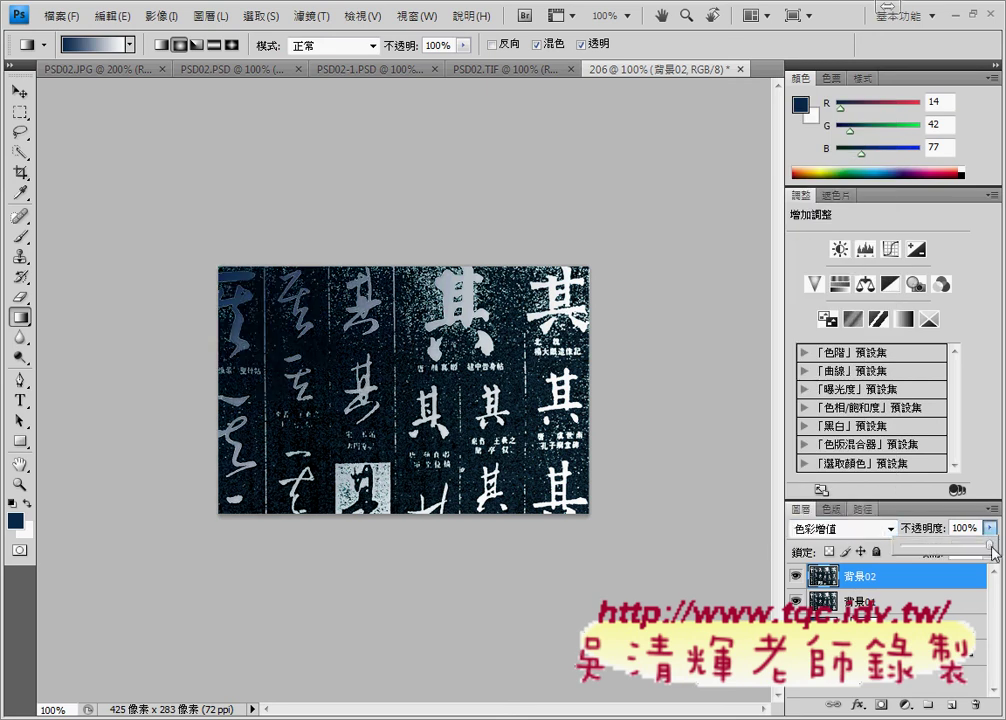
{"action": "left_click_drag", "start_coordinate": [989, 545], "coordinate": [925, 547]}
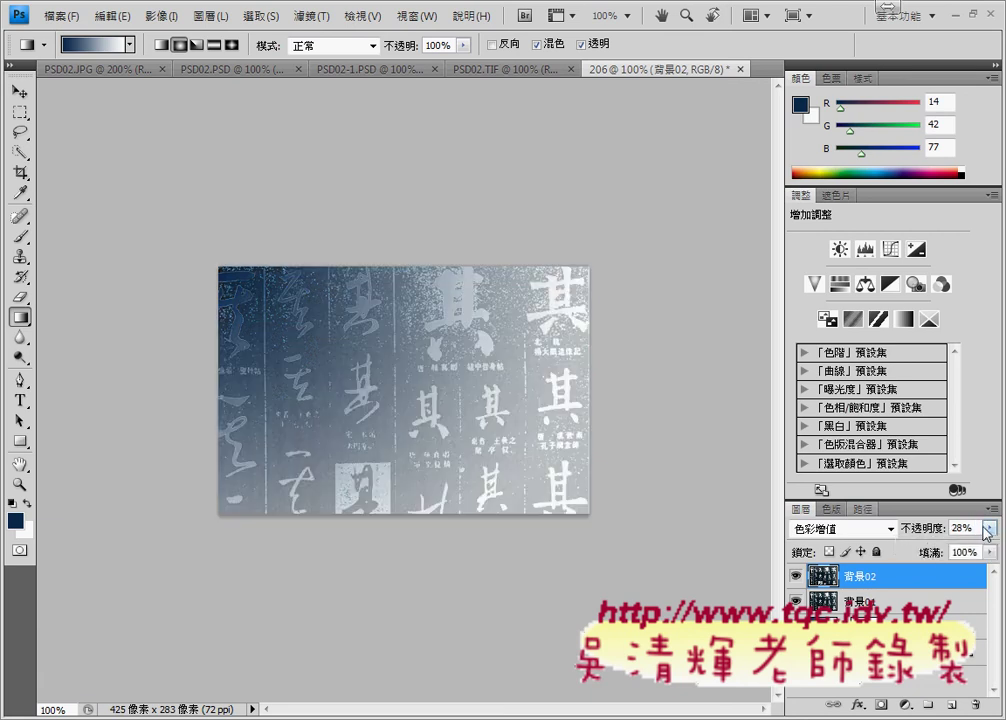
{"action": "left_click", "coordinate": [990, 528]}
{"action": "left_click_drag", "start_coordinate": [926, 546], "coordinate": [969, 549]}
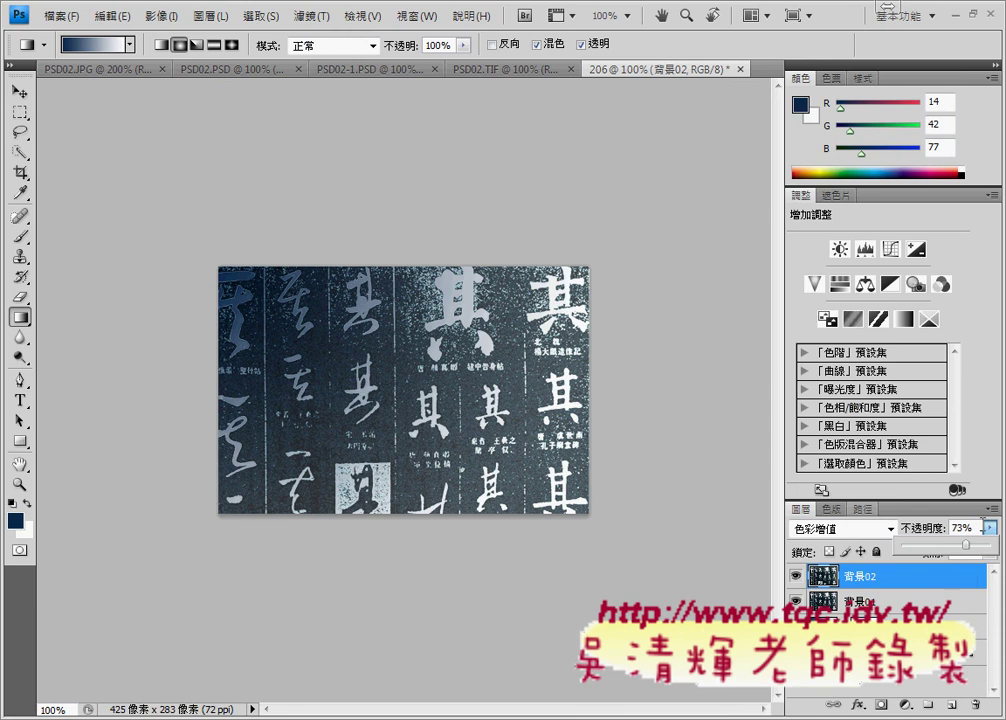
{"action": "left_click_drag", "start_coordinate": [965, 549], "coordinate": [942, 550]}
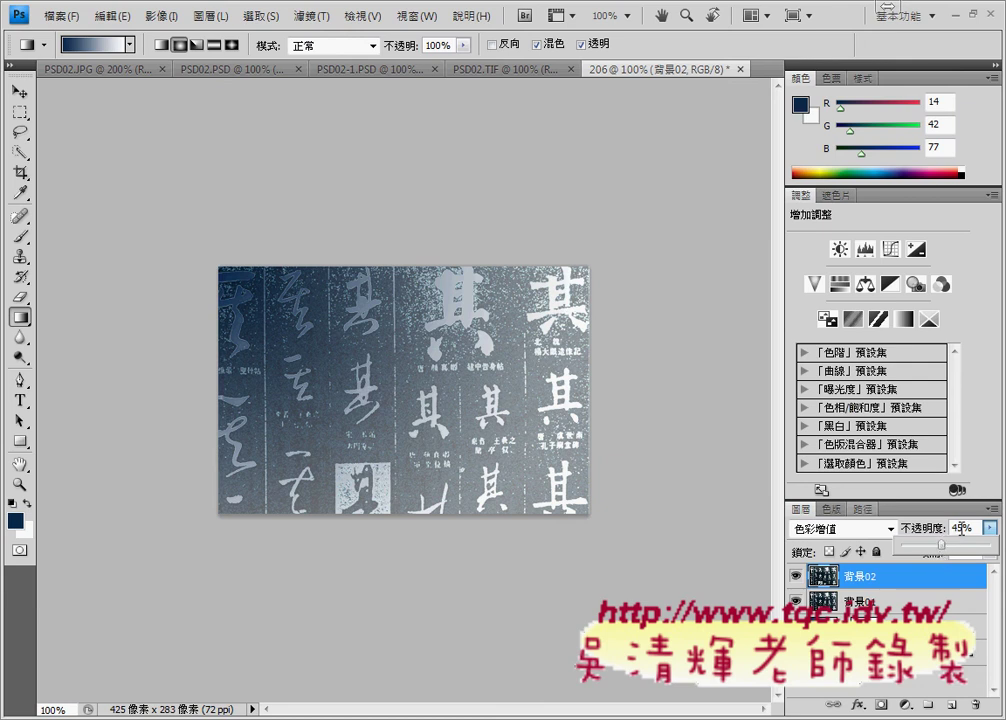
{"action": "left_click", "coordinate": [958, 530]}
{"action": "double_click", "coordinate": [957, 529]}
{"action": "type", "text": "8"}
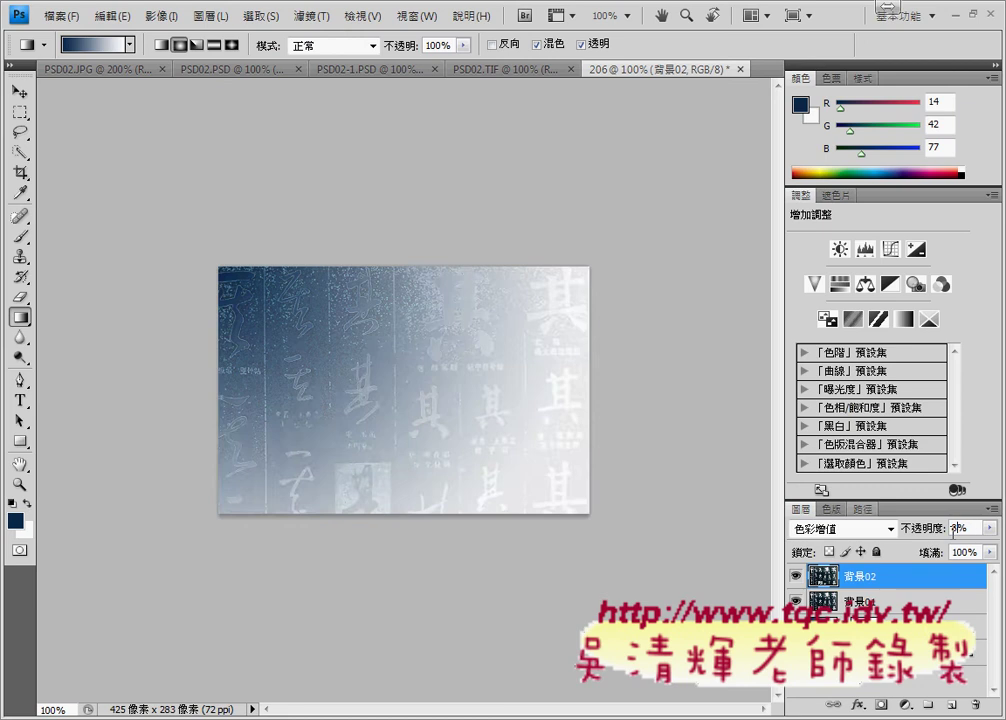
{"action": "type", "text": "0"}
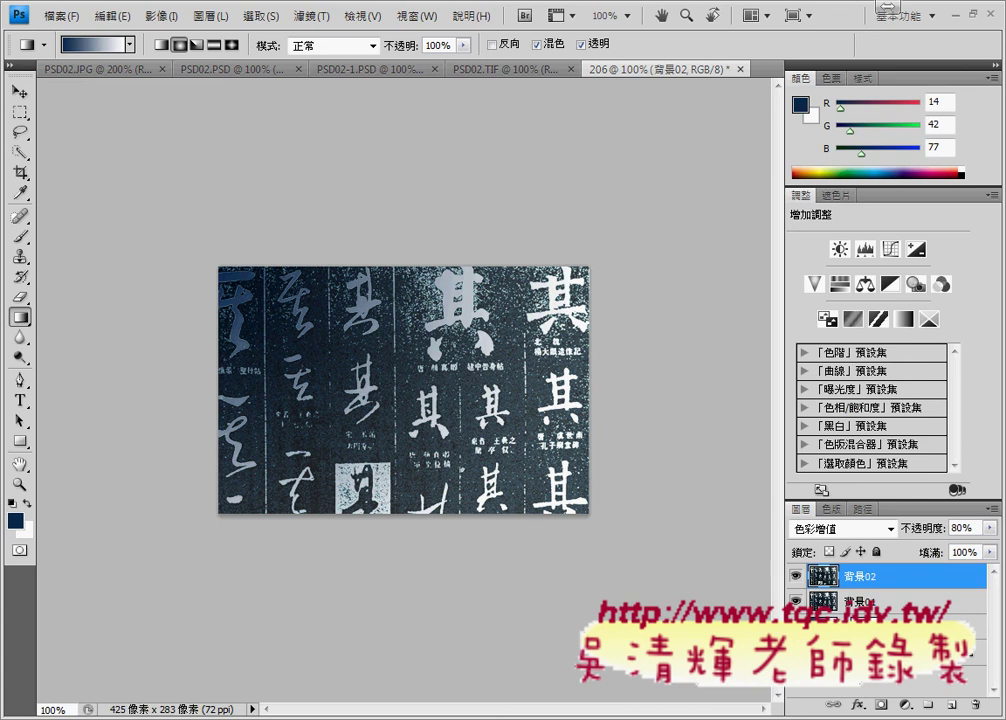
Toggle 背景02 and 背景01 on and off to compare them, leaving both visible
{"action": "left_click", "coordinate": [836, 601]}
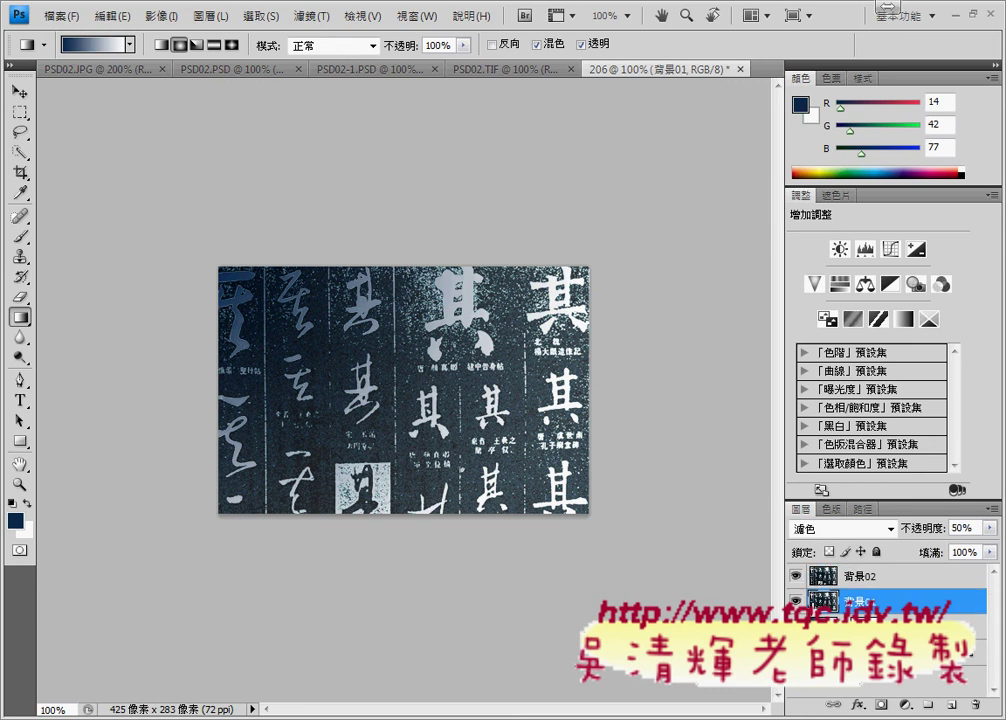
{"action": "left_click", "coordinate": [795, 577]}
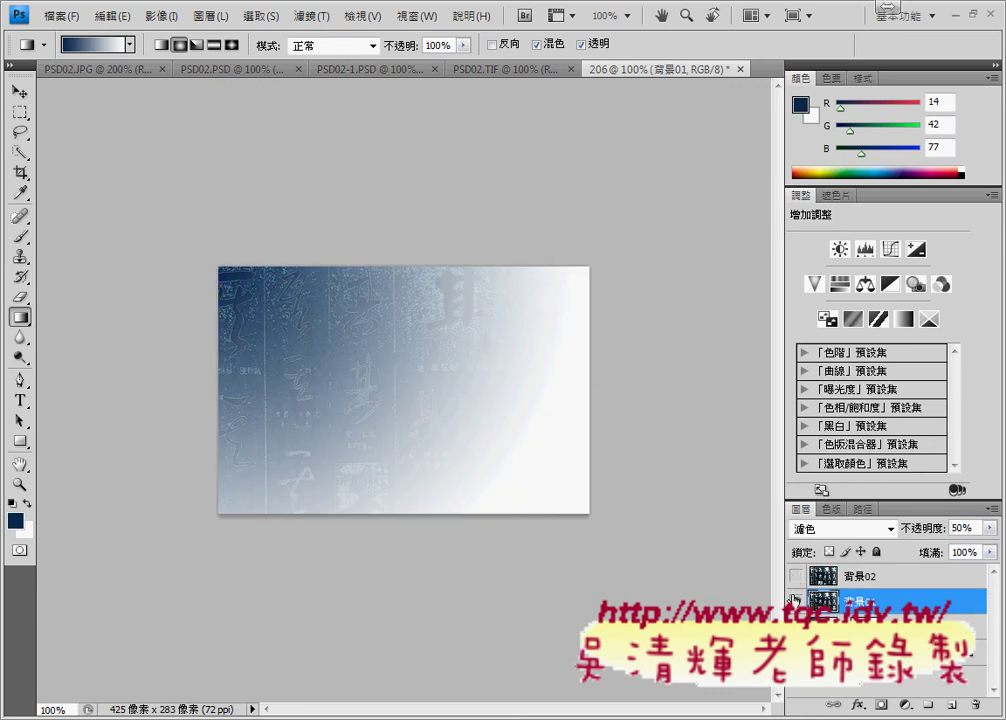
{"action": "left_click", "coordinate": [795, 598]}
{"action": "left_click", "coordinate": [796, 577]}
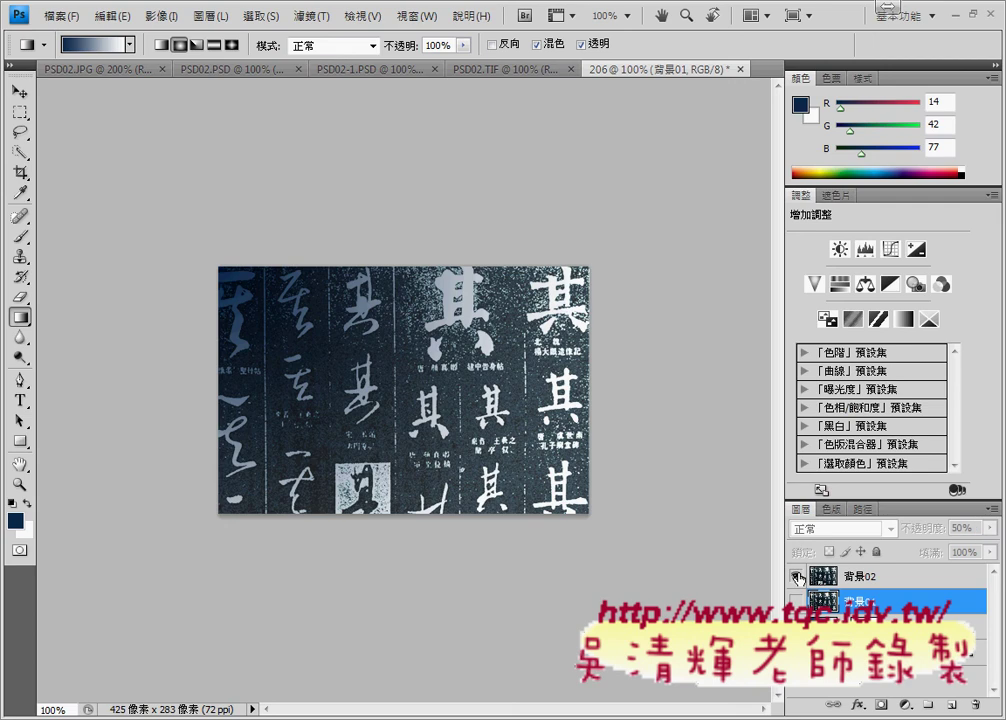
{"action": "left_click", "coordinate": [796, 577]}
{"action": "left_click", "coordinate": [796, 577]}
{"action": "left_click", "coordinate": [796, 577]}
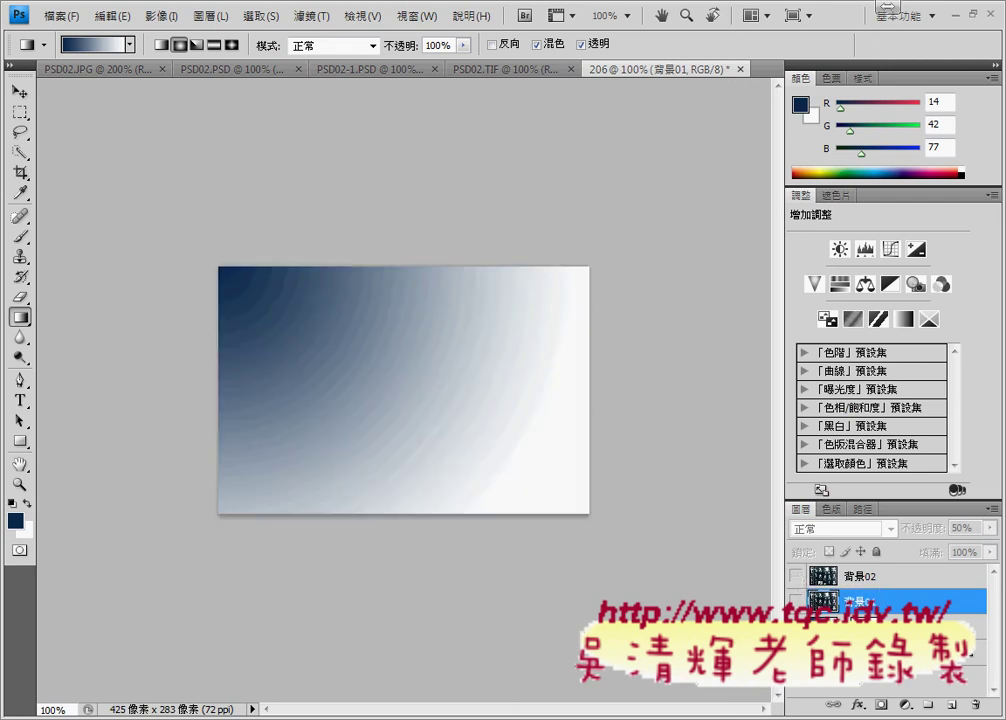
{"action": "left_click", "coordinate": [796, 600]}
{"action": "left_click", "coordinate": [796, 577]}
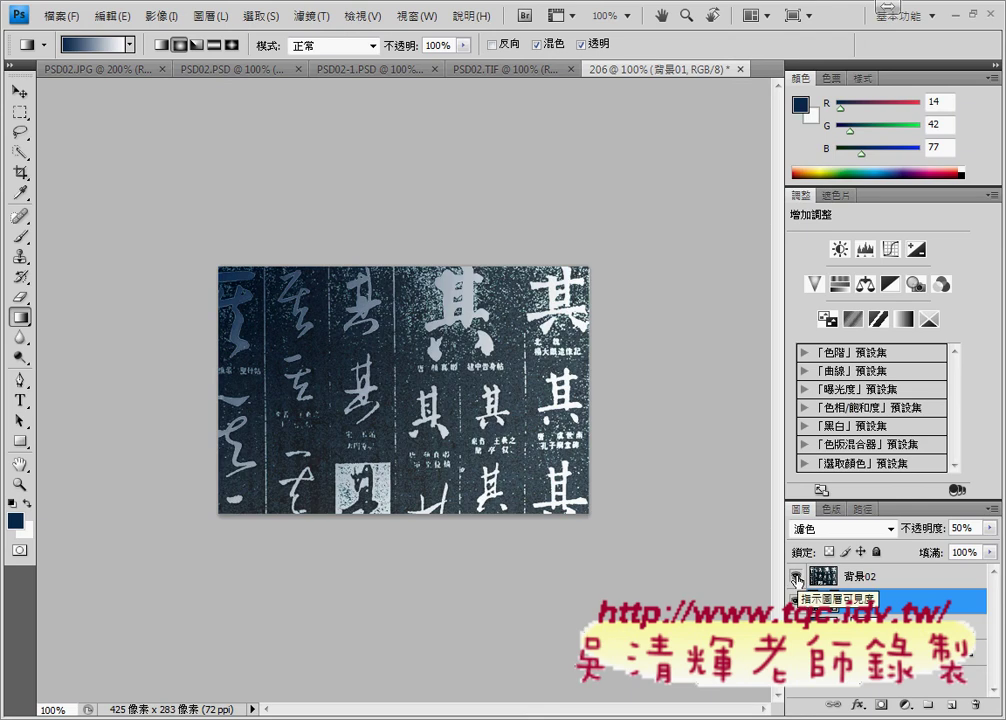
Switch to the exam PDF and scroll to task item 3 on cutting out the butterfly
{"action": "key", "text": "alt+Tab"}
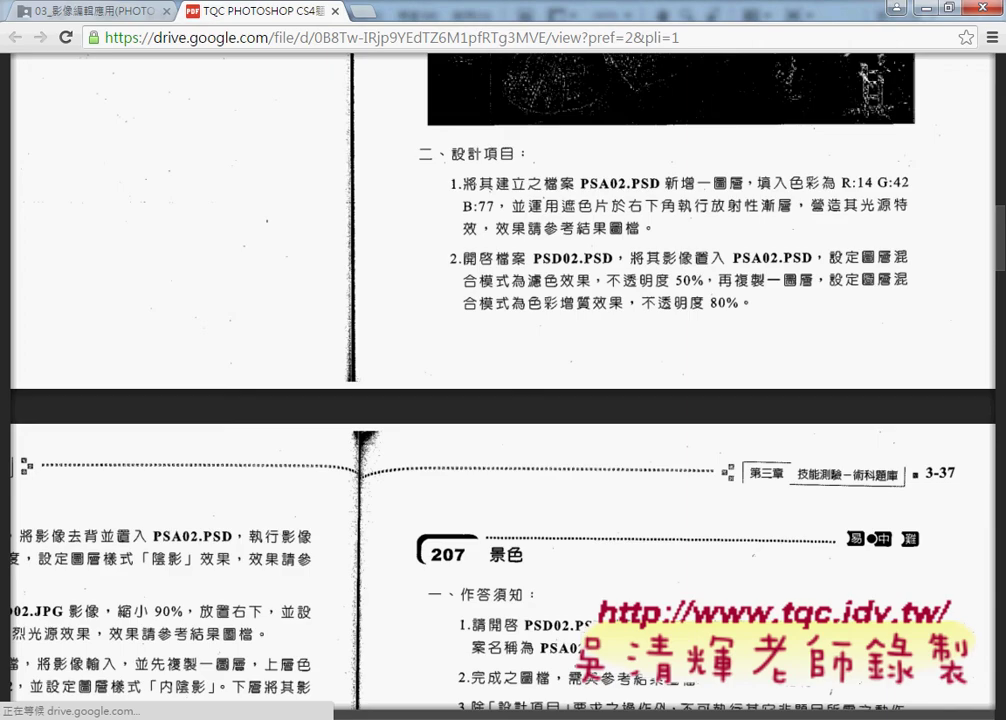
{"action": "scroll", "coordinate": [370, 552], "scroll_direction": "left", "scroll_amount": 3}
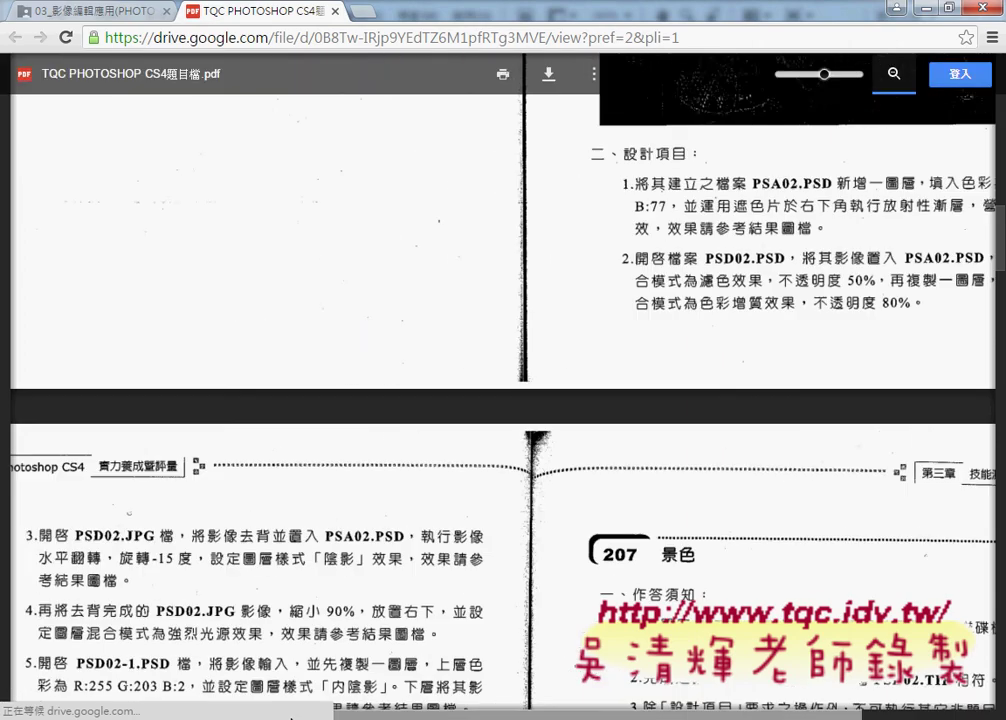
{"action": "scroll", "coordinate": [200, 440], "scroll_direction": "left", "scroll_amount": 2}
{"action": "scroll", "coordinate": [251, 452], "scroll_direction": "down", "scroll_amount": 1}
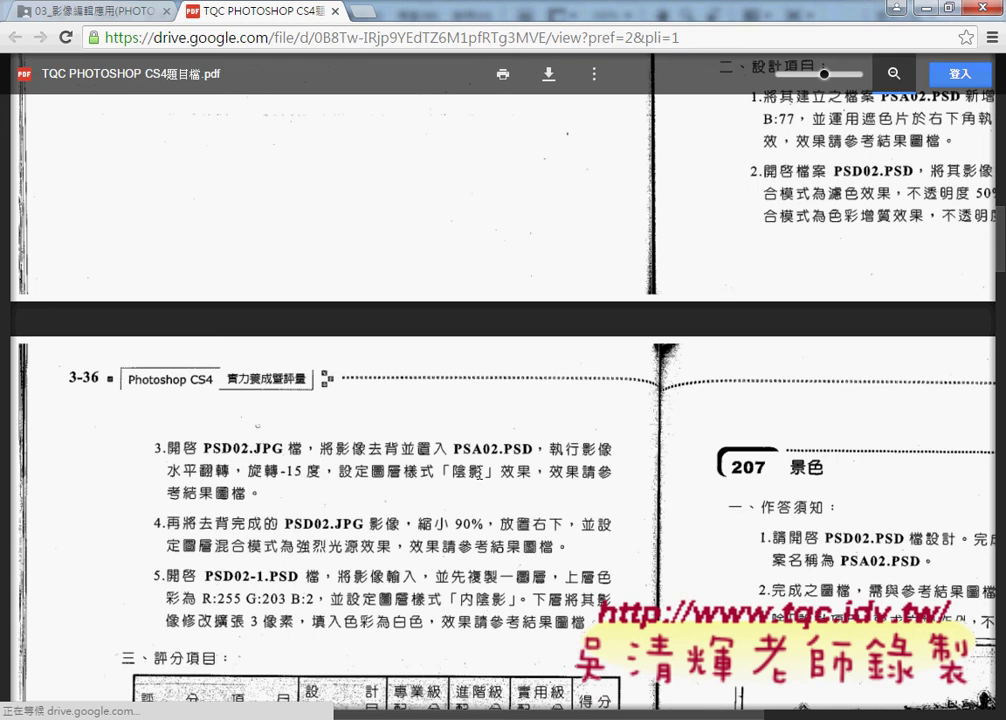
Back in Photoshop, compare the finished PSD02.TIF reference with the original PSD02.JPG photo
{"action": "key", "text": "alt+Tab"}
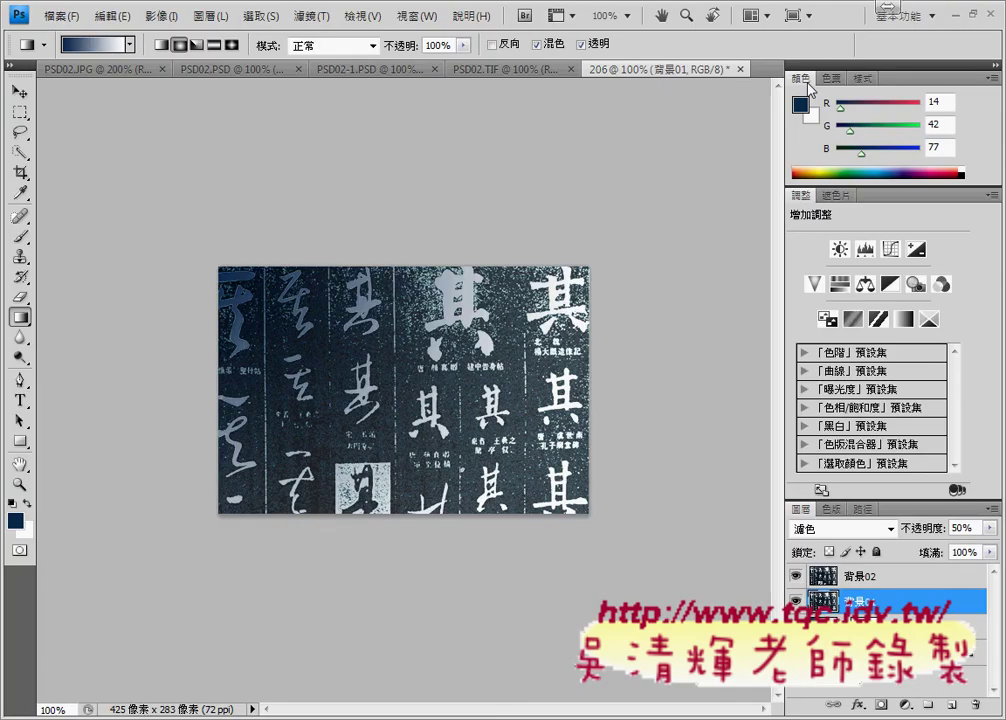
{"action": "left_click", "coordinate": [498, 70]}
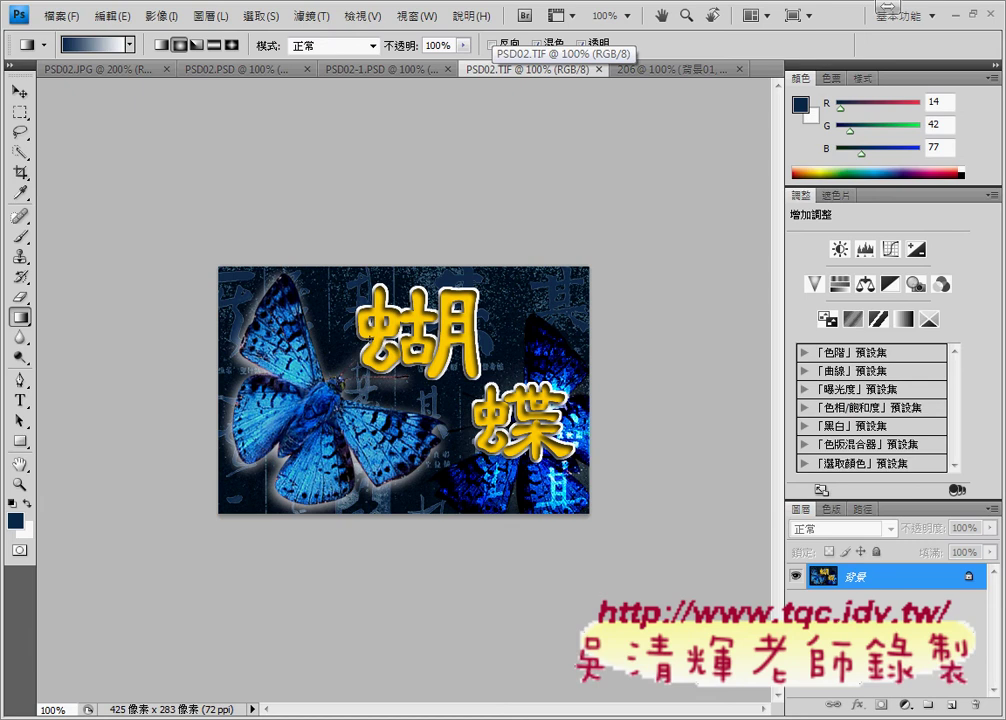
{"action": "left_click", "coordinate": [105, 66]}
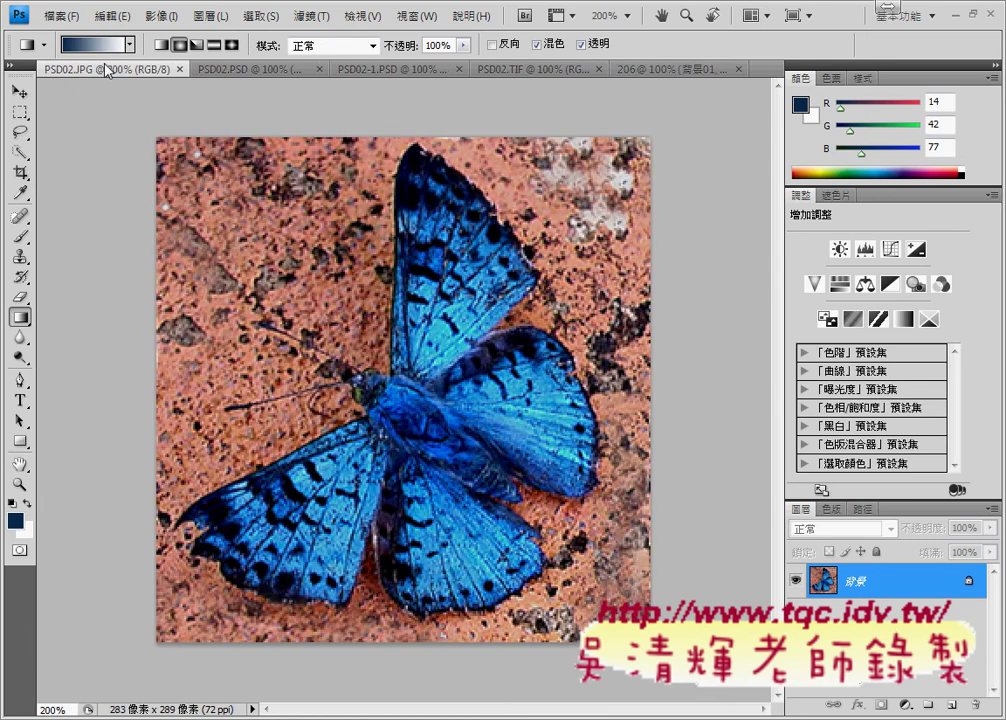
{"action": "left_click", "coordinate": [505, 69]}
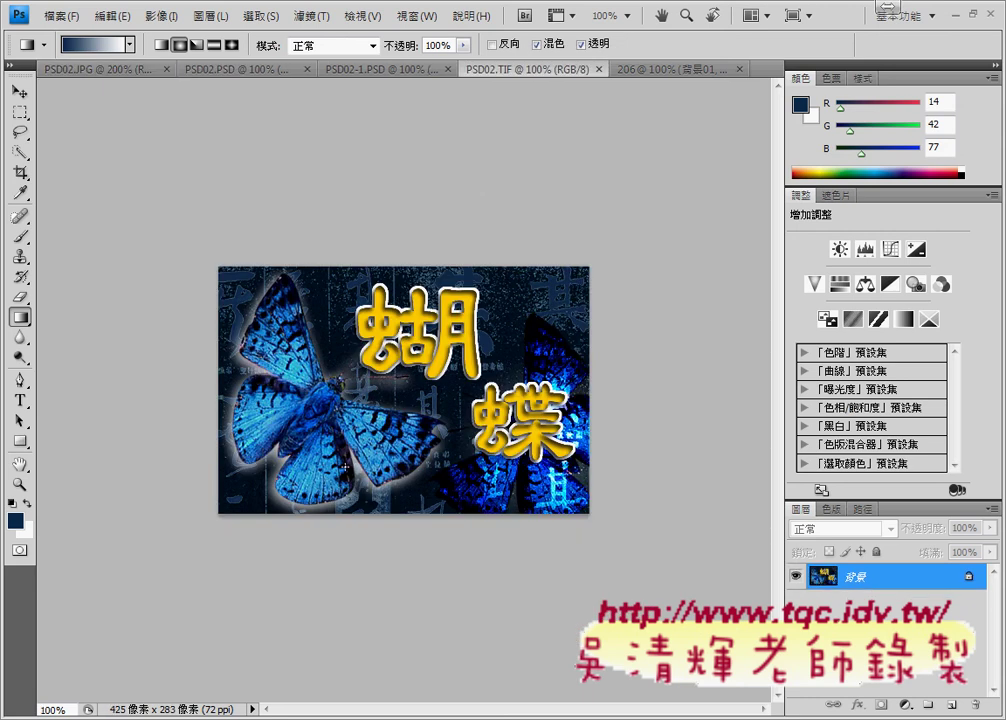
Mark the large butterfly, the 蝶 character and second butterfly on the reference, then clear the marks
{"action": "mouse_move", "coordinate": [320, 520]}
{"action": "left_mouse_down"}
{"action": "mouse_move", "coordinate": [374, 380]}
{"action": "mouse_move", "coordinate": [322, 518]}
{"action": "left_mouse_up"}
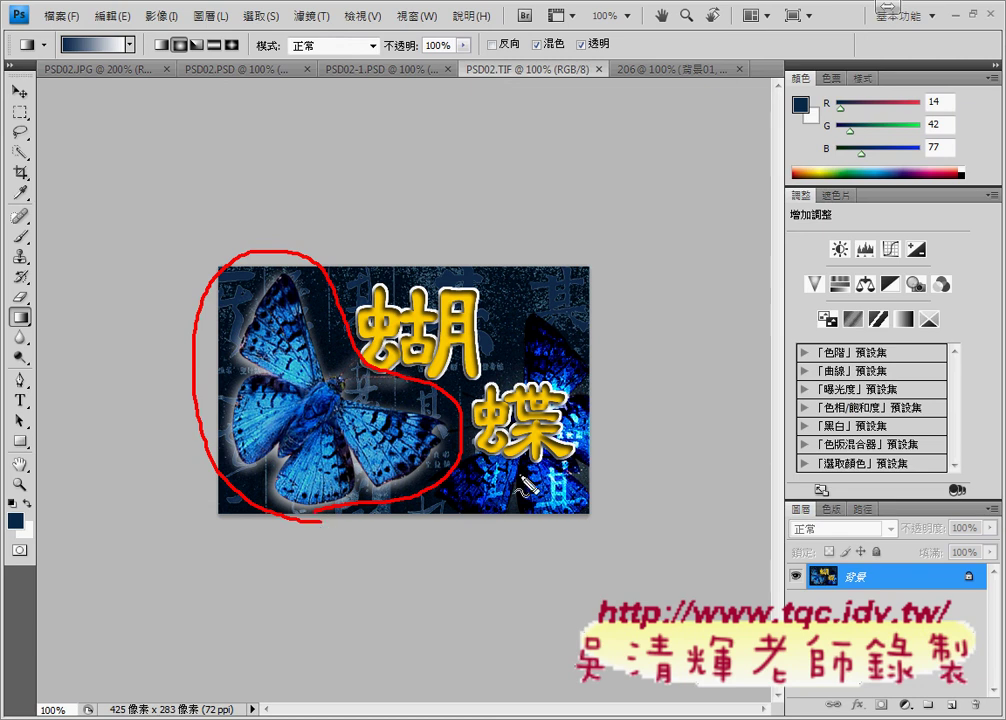
{"action": "mouse_move", "coordinate": [497, 550]}
{"action": "left_mouse_down"}
{"action": "mouse_move", "coordinate": [548, 583]}
{"action": "mouse_move", "coordinate": [510, 576]}
{"action": "left_mouse_up"}
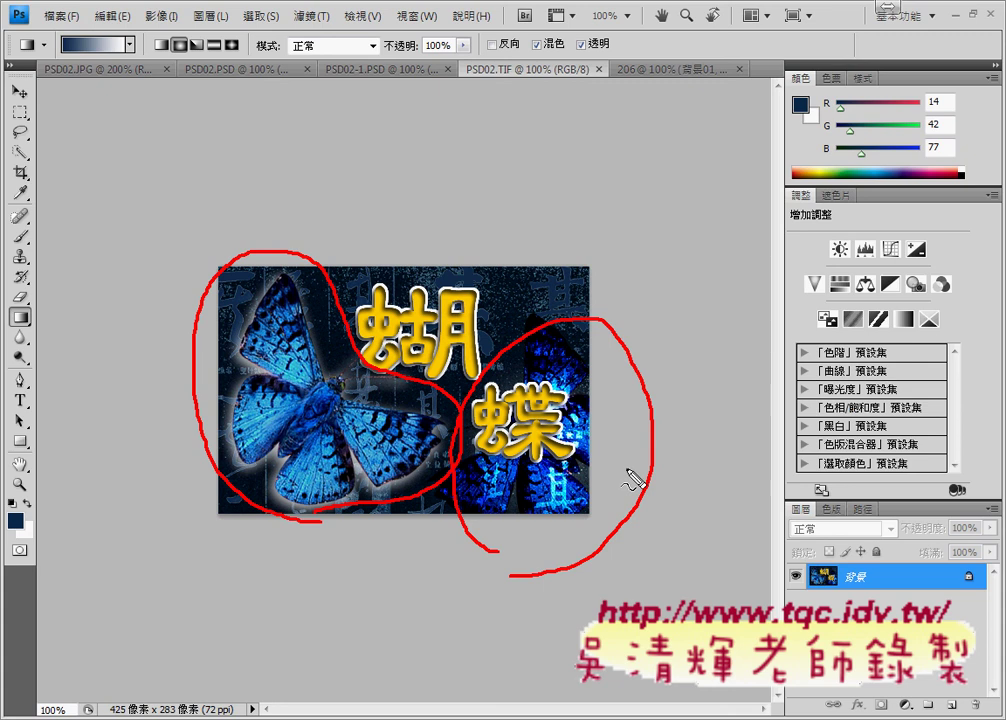
{"action": "key", "text": "Escape"}
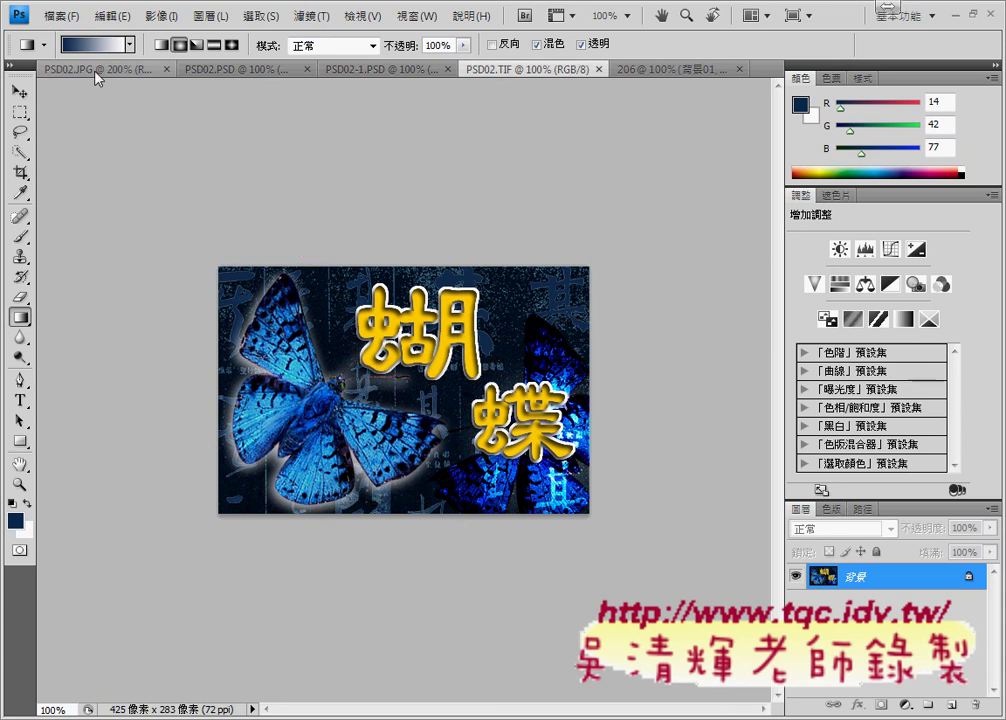
Bring the PSD02.JPG blue butterfly photo to the front
{"action": "left_click", "coordinate": [85, 68]}
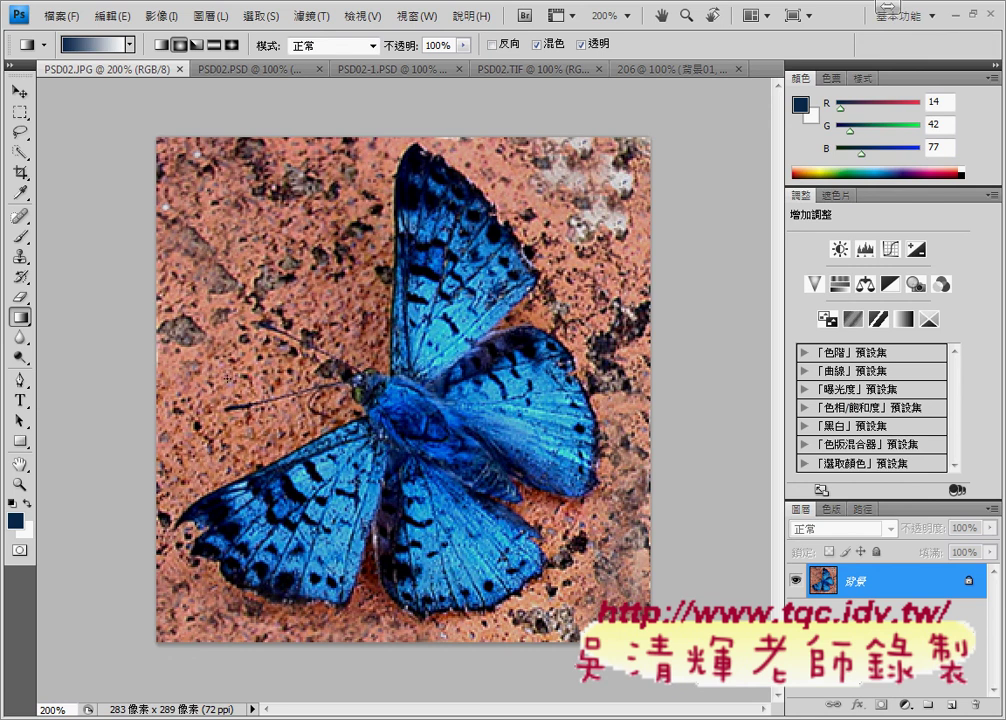
With the Quick Selection tool, brush over the brick on every side of the butterfly
{"action": "left_click", "coordinate": [17, 155]}
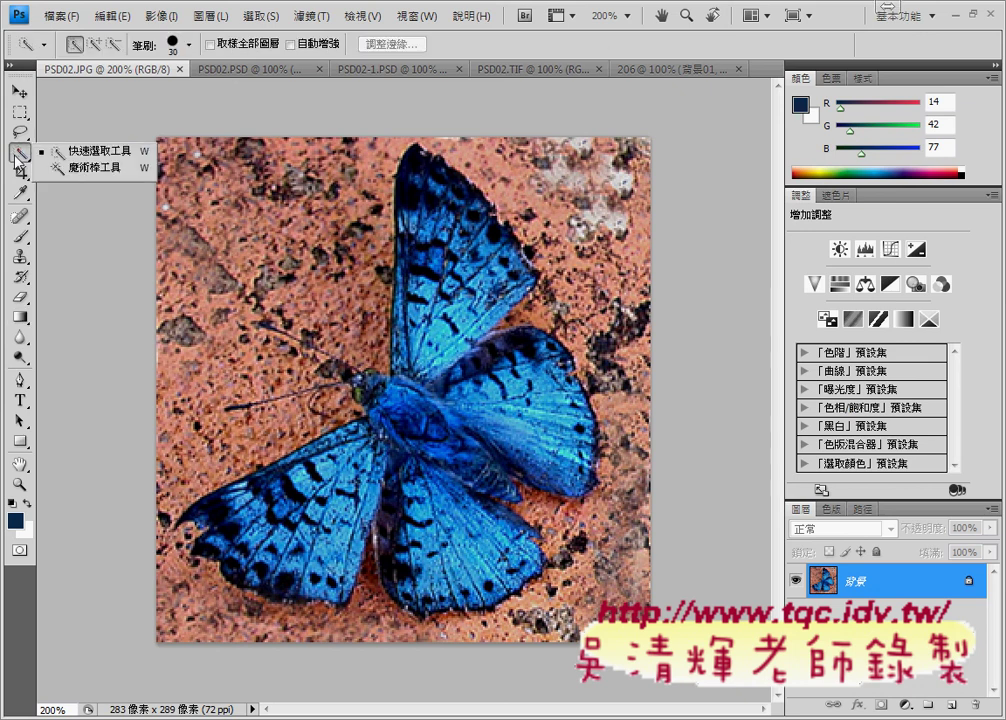
{"action": "left_click", "coordinate": [62, 152]}
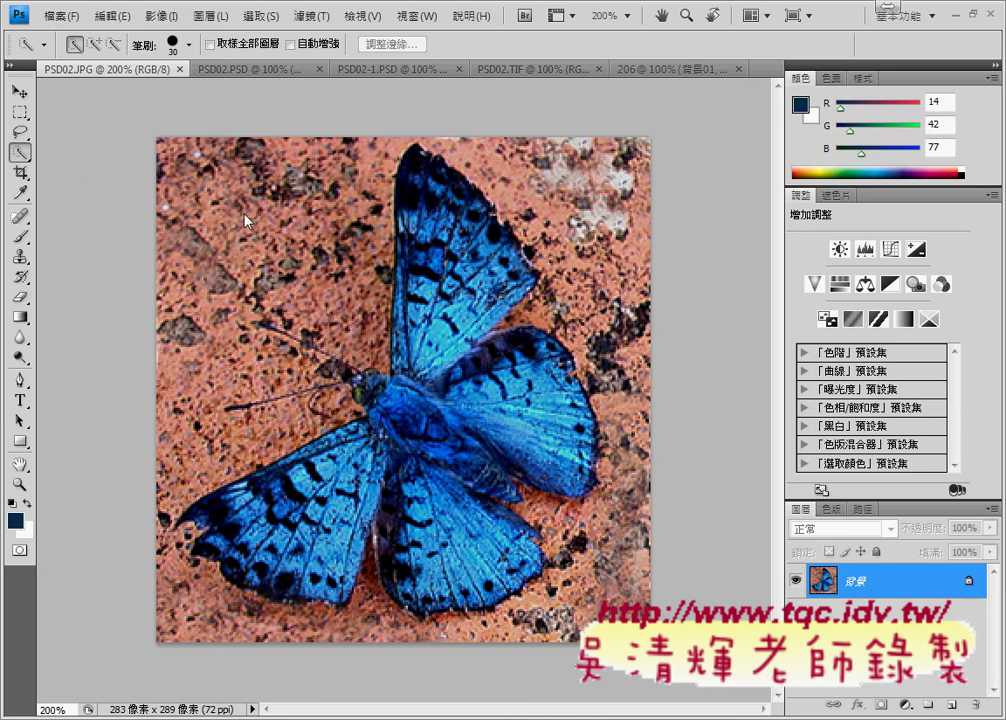
{"action": "mouse_move", "coordinate": [245, 218]}
{"action": "left_mouse_down"}
{"action": "mouse_move", "coordinate": [230, 166]}
{"action": "mouse_move", "coordinate": [216, 262]}
{"action": "mouse_move", "coordinate": [506, 167]}
{"action": "mouse_move", "coordinate": [560, 305]}
{"action": "mouse_move", "coordinate": [616, 369]}
{"action": "left_mouse_up"}
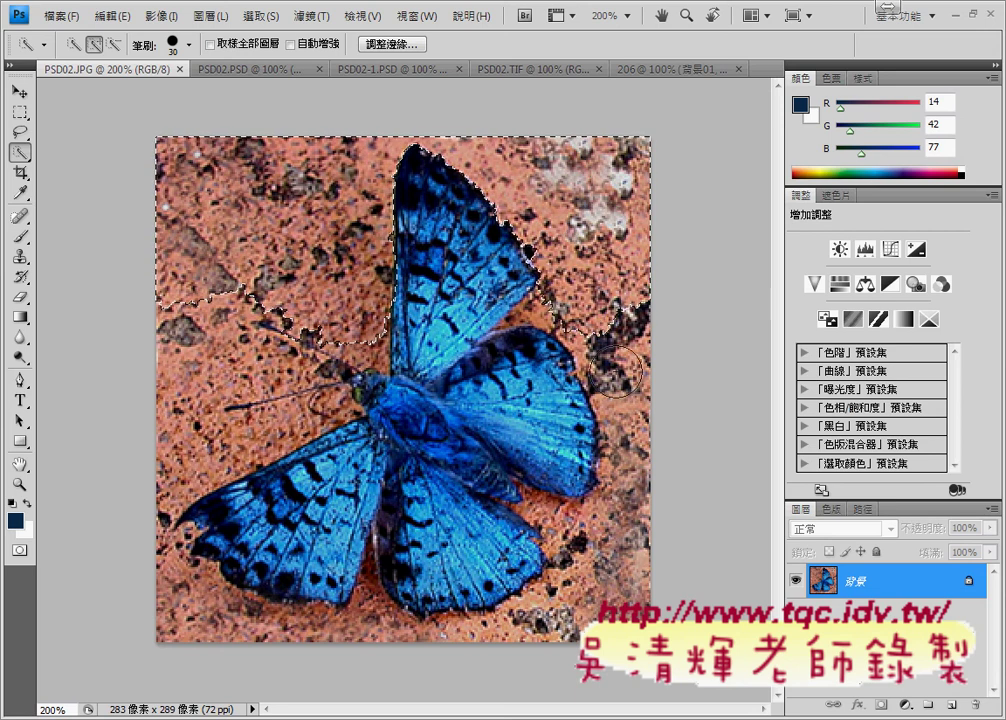
{"action": "left_click_drag", "start_coordinate": [615, 369], "coordinate": [639, 538]}
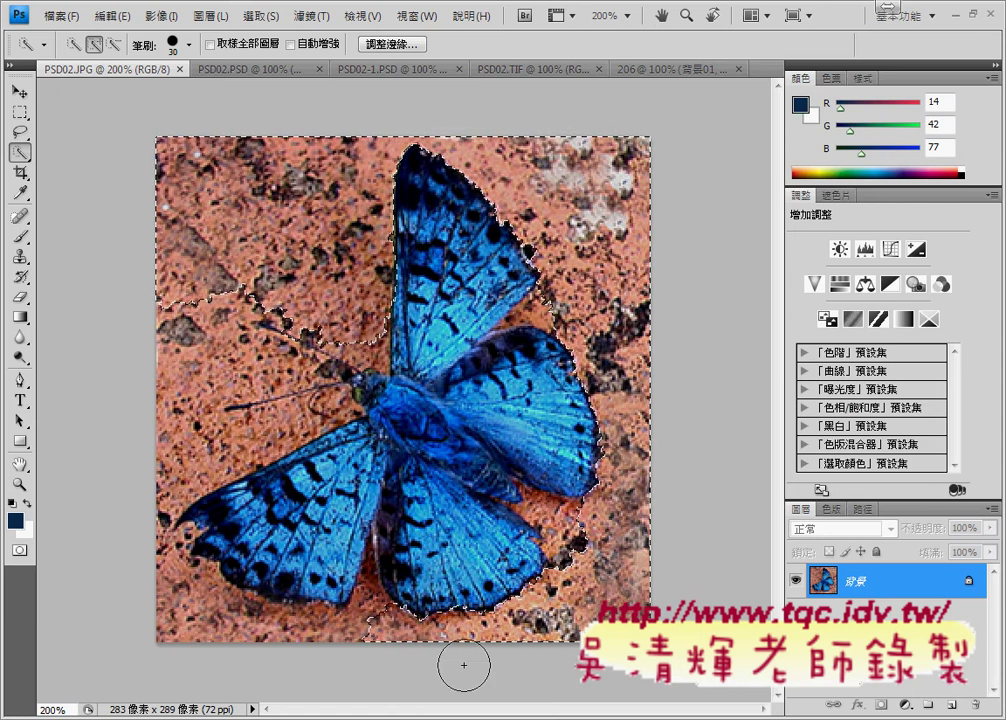
{"action": "left_click_drag", "start_coordinate": [464, 665], "coordinate": [228, 645]}
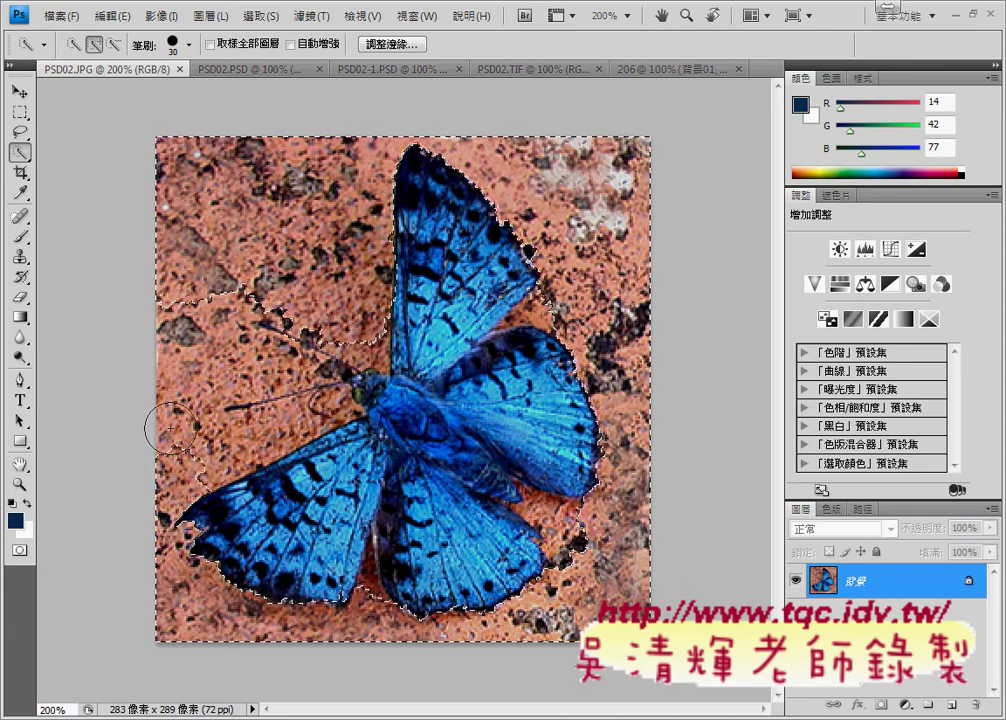
{"action": "mouse_move", "coordinate": [170, 428]}
{"action": "left_mouse_down"}
{"action": "mouse_move", "coordinate": [188, 328]}
{"action": "mouse_move", "coordinate": [241, 343]}
{"action": "left_mouse_up"}
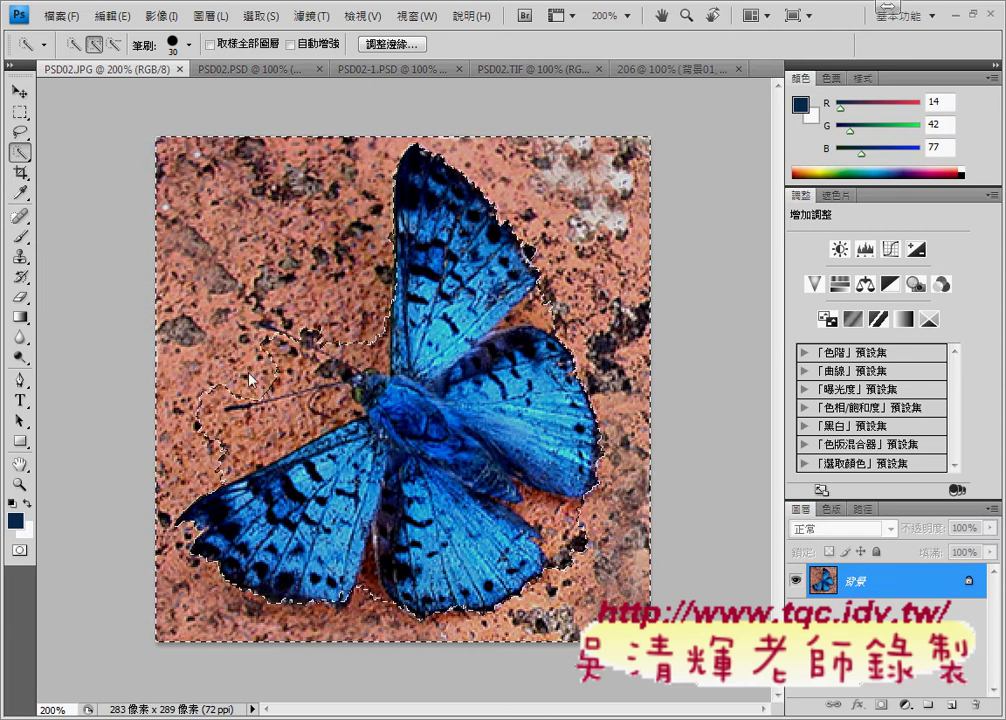
{"action": "left_click_drag", "start_coordinate": [250, 380], "coordinate": [265, 443]}
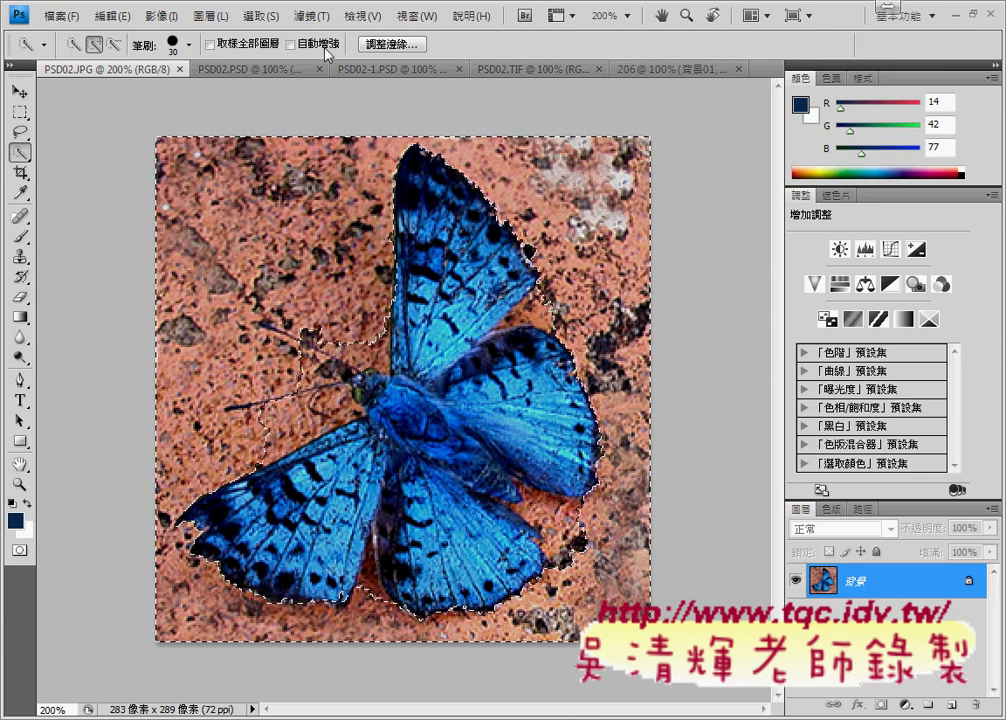
Apply Select > Inverse so the butterfly becomes the selection
{"action": "left_click", "coordinate": [261, 16]}
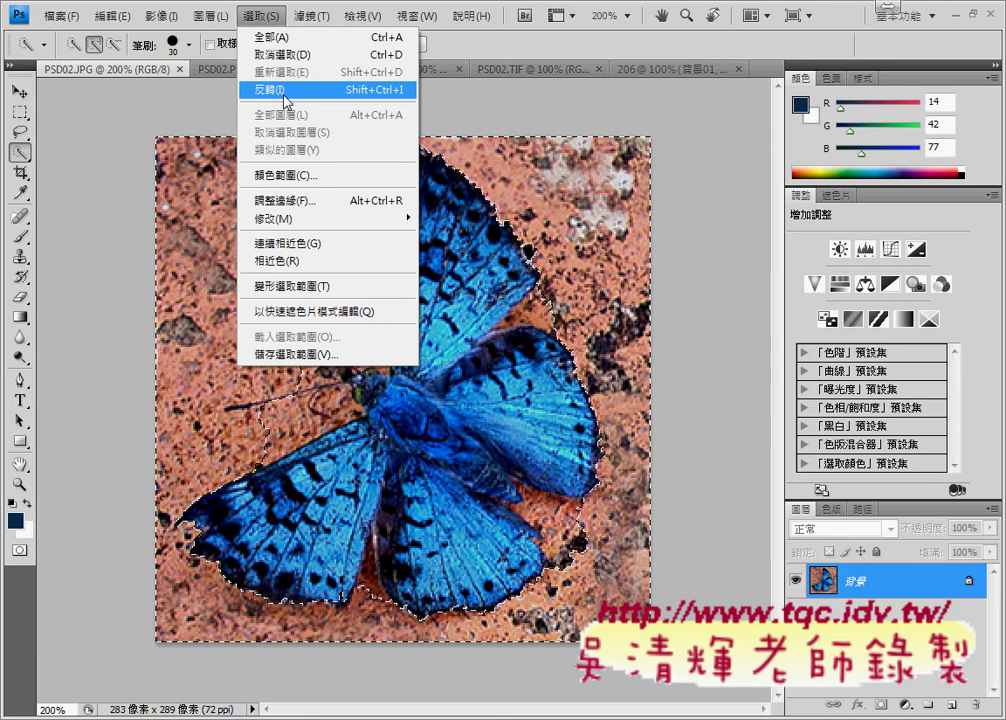
{"action": "left_click", "coordinate": [284, 93]}
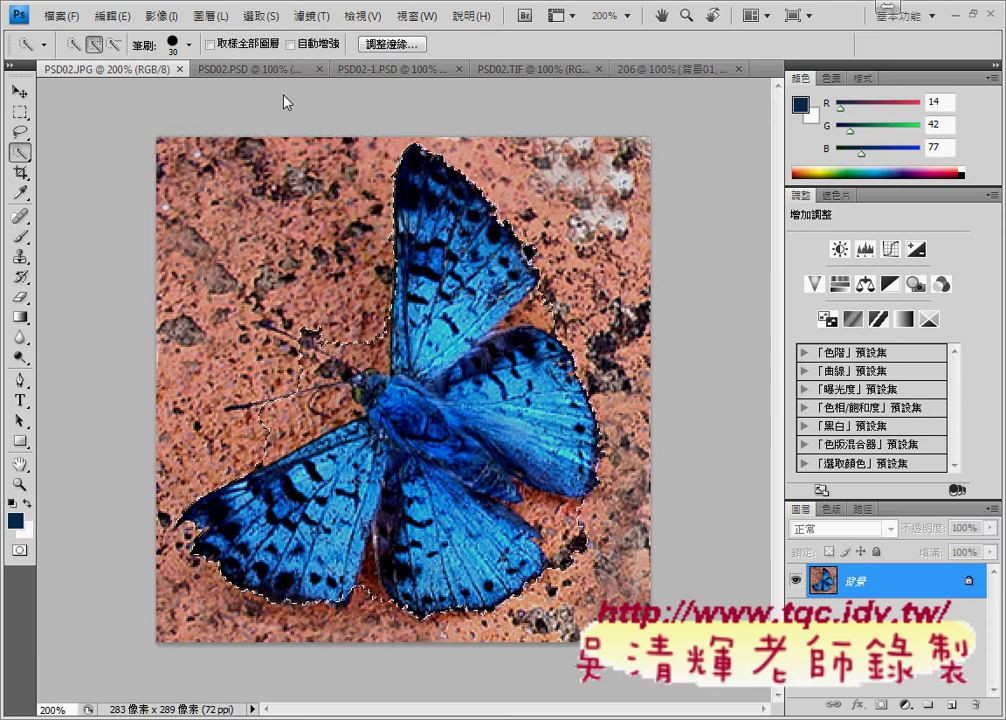
Set the Lasso tool to Subtract from selection and zoom to 400% on the butterfly
{"action": "left_click", "coordinate": [22, 135]}
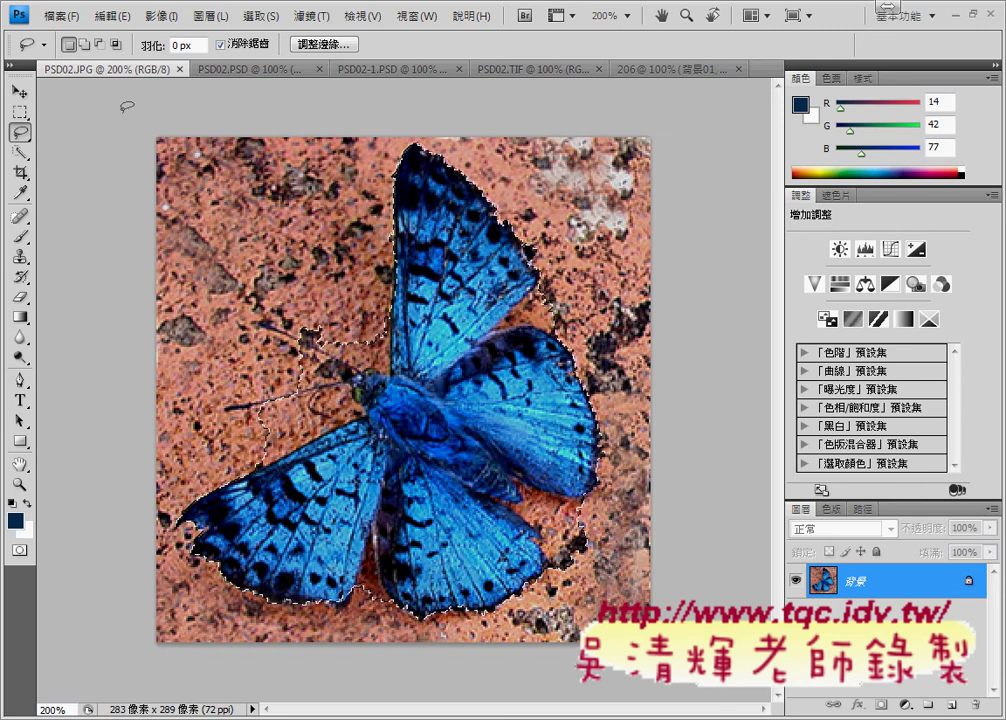
{"action": "left_click", "coordinate": [100, 46]}
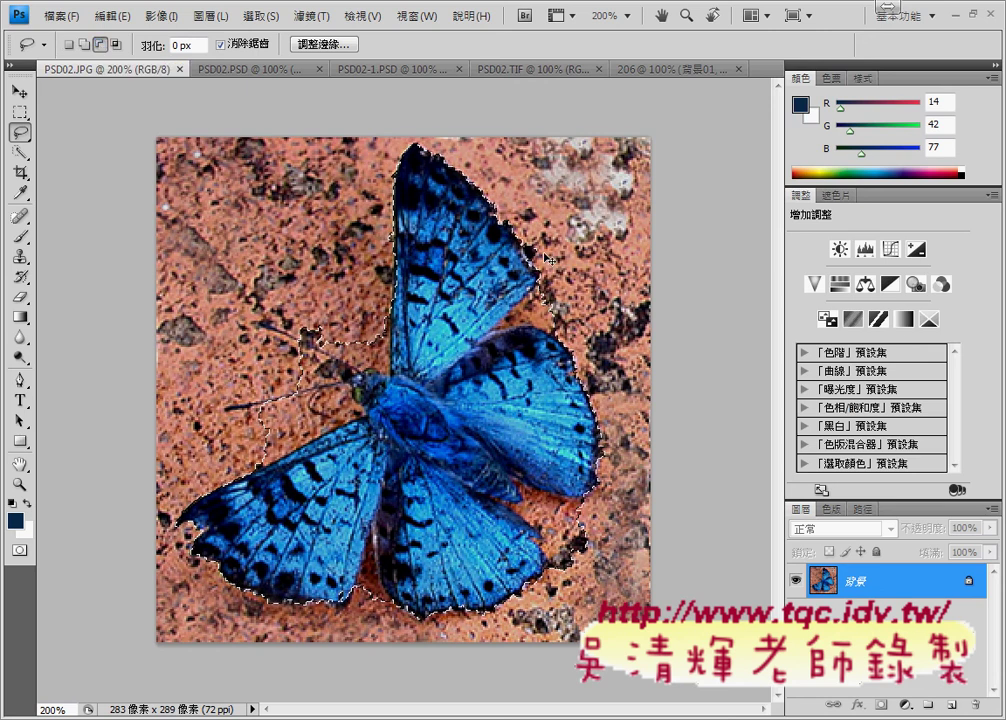
{"action": "key", "text": "ctrl+plus"}
{"action": "key", "text": "ctrl+plus"}
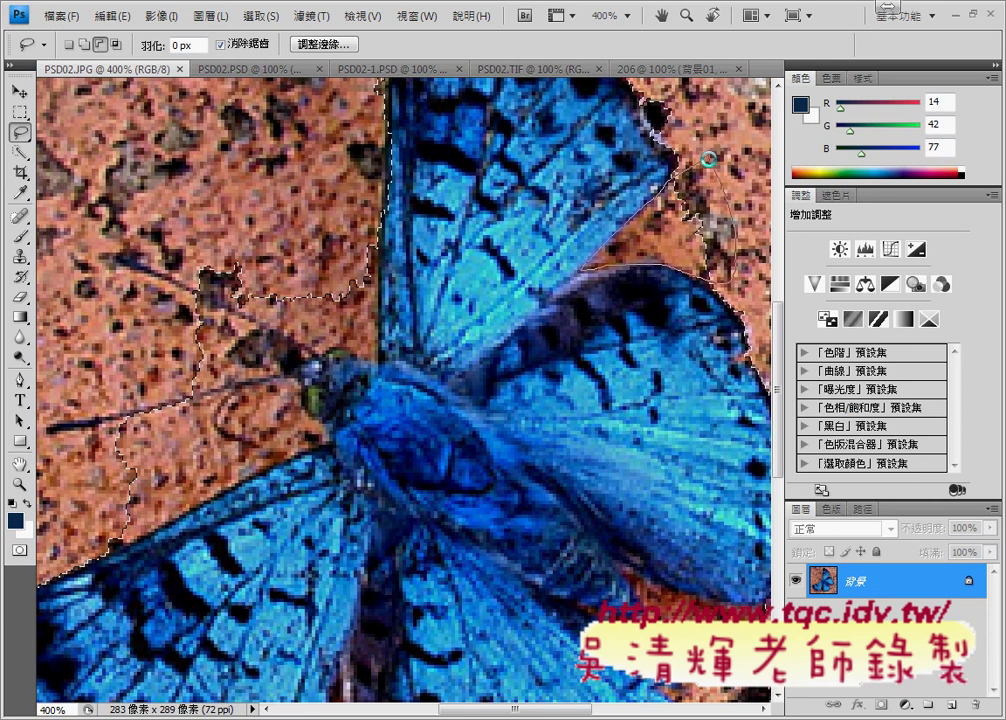
Zoom to 500% and trim the brick patch beside the upper wing from the butterfly selection
{"action": "left_click_drag", "start_coordinate": [709, 159], "coordinate": [714, 152]}
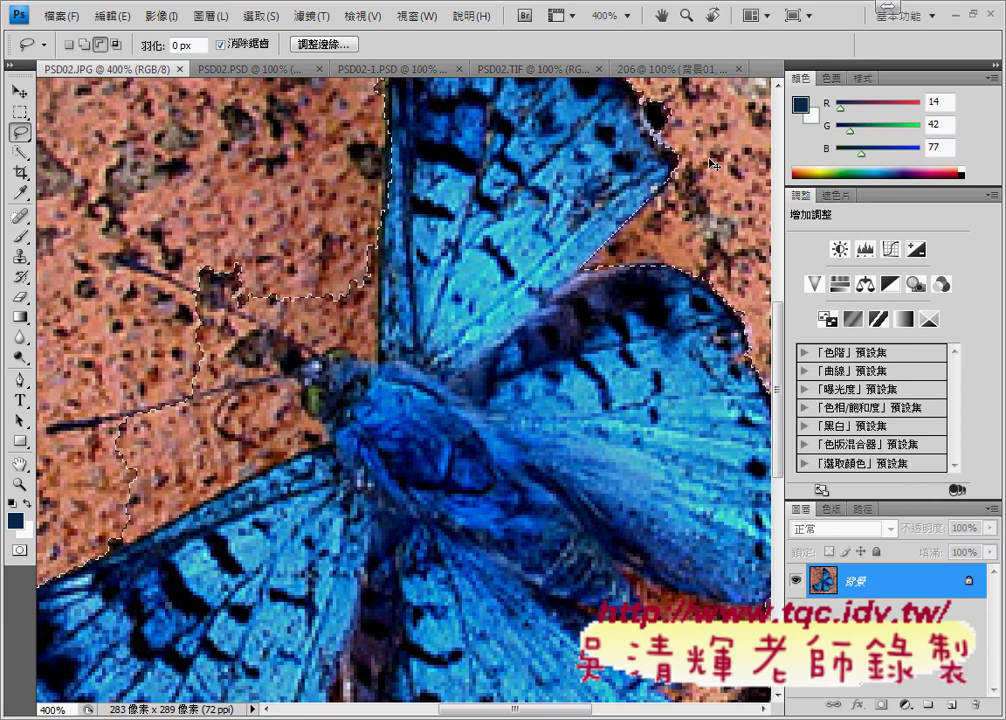
{"action": "key", "text": "ctrl+plus"}
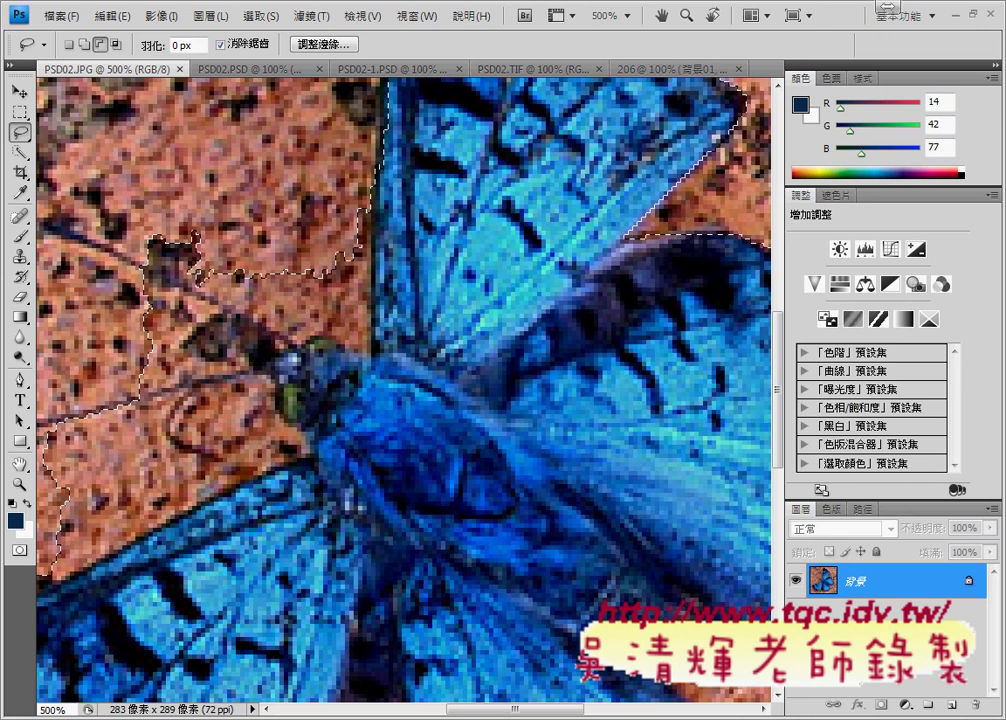
{"action": "left_click_drag", "start_coordinate": [480, 709], "coordinate": [600, 709]}
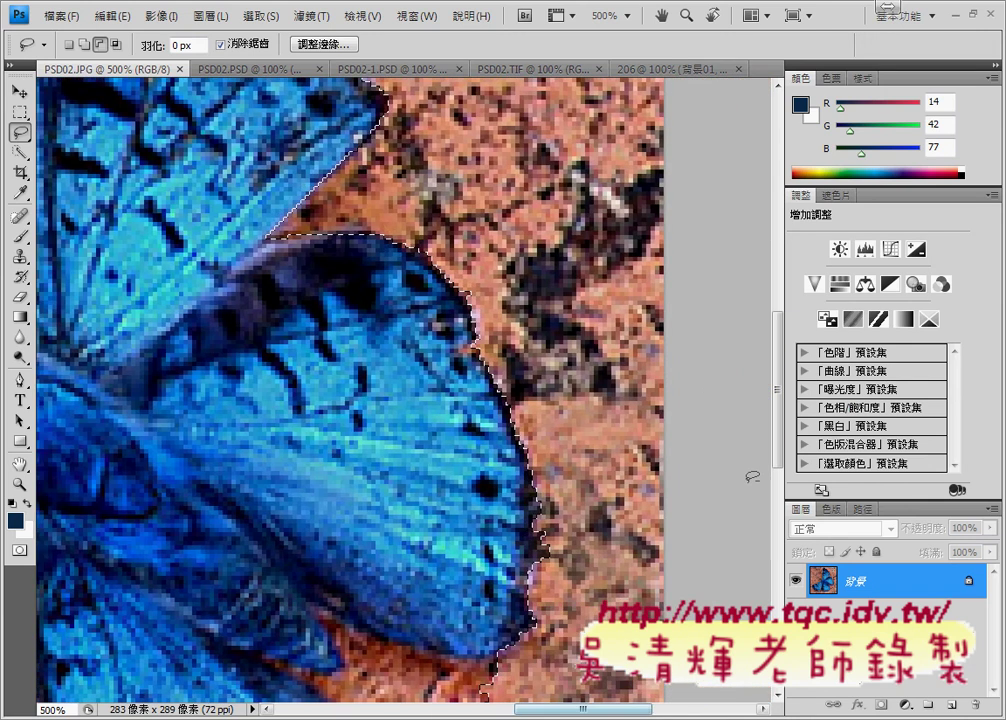
{"action": "left_click_drag", "start_coordinate": [779, 430], "coordinate": [781, 512]}
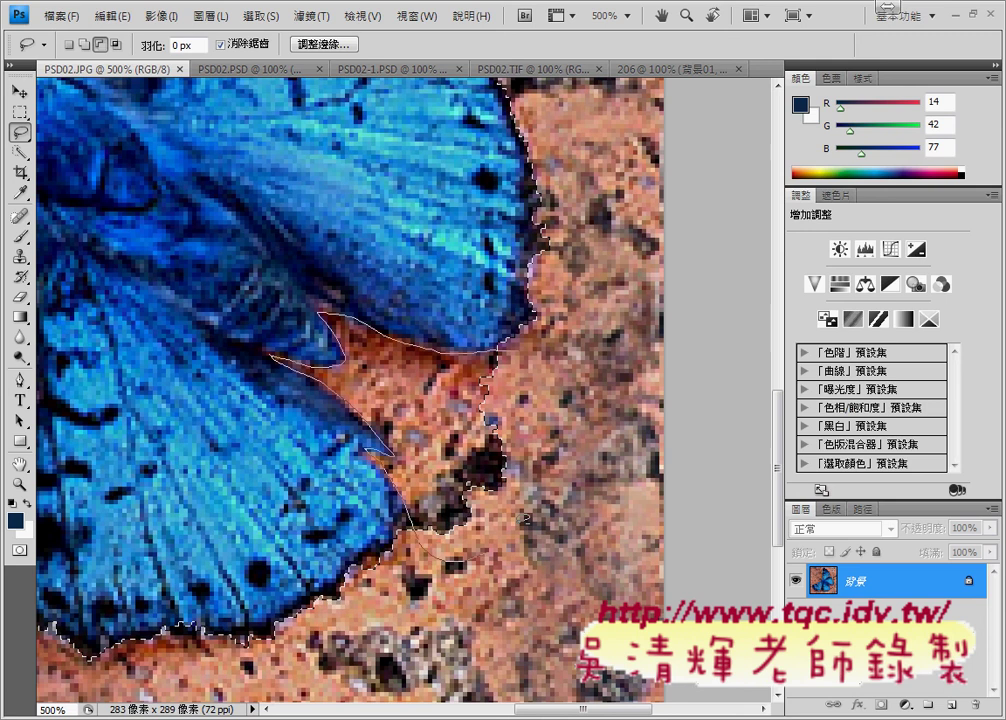
Cut the brick between and below the wings from the selection, and add more wing edge
{"action": "left_click_drag", "start_coordinate": [523, 360], "coordinate": [527, 357]}
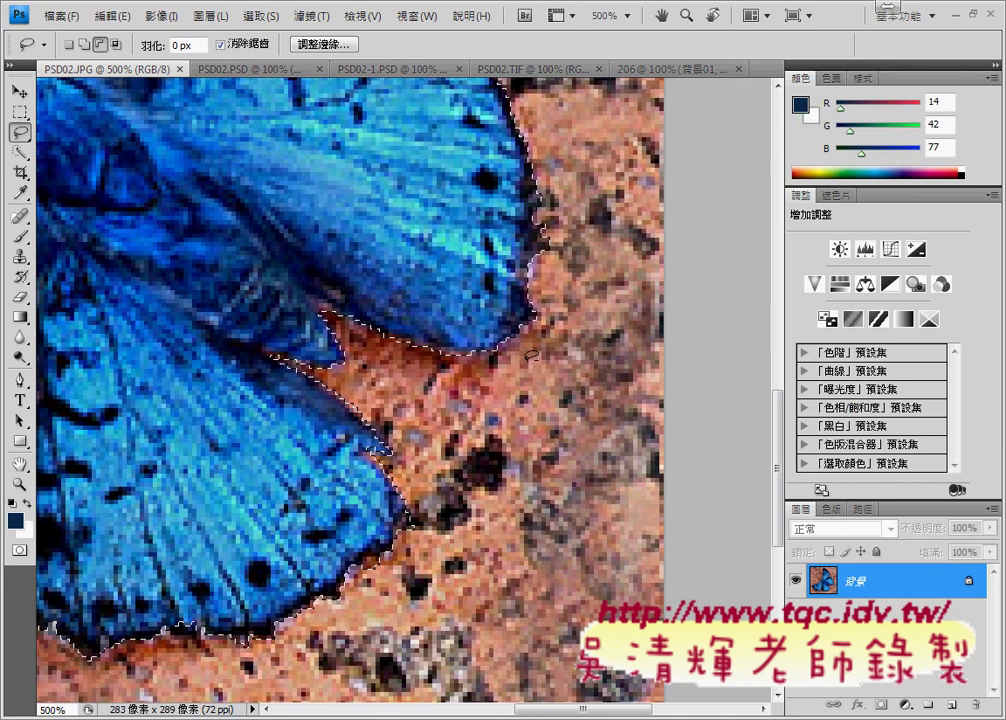
{"action": "left_click_drag", "start_coordinate": [620, 712], "coordinate": [494, 712]}
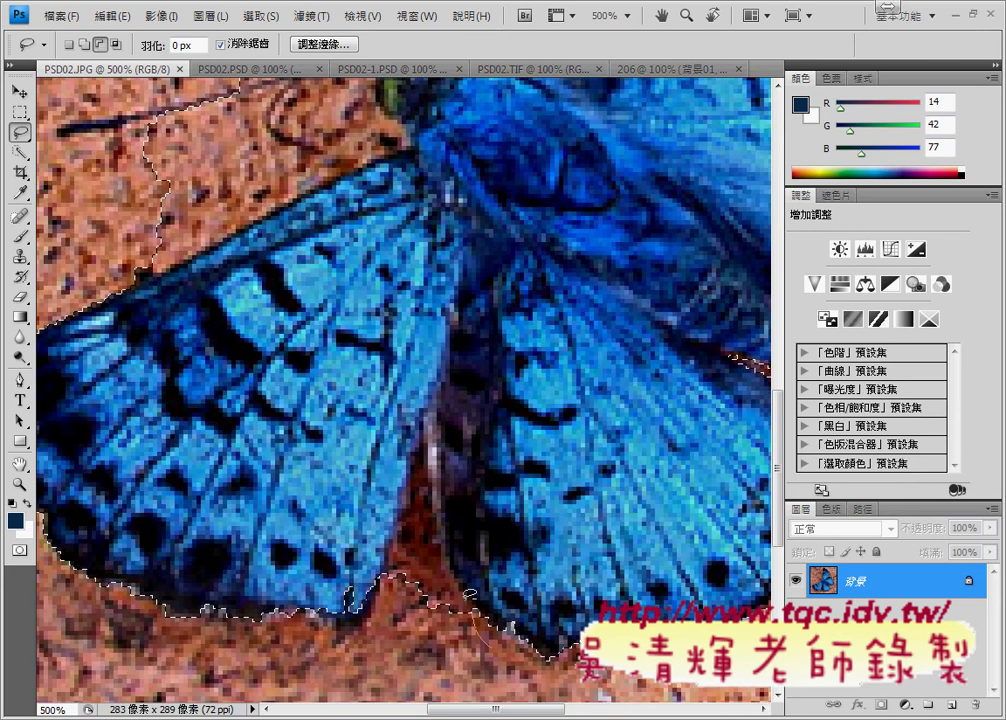
{"action": "mouse_move", "coordinate": [510, 627]}
{"action": "left_mouse_down"}
{"action": "mouse_move", "coordinate": [438, 437]}
{"action": "mouse_move", "coordinate": [392, 638]}
{"action": "left_mouse_up"}
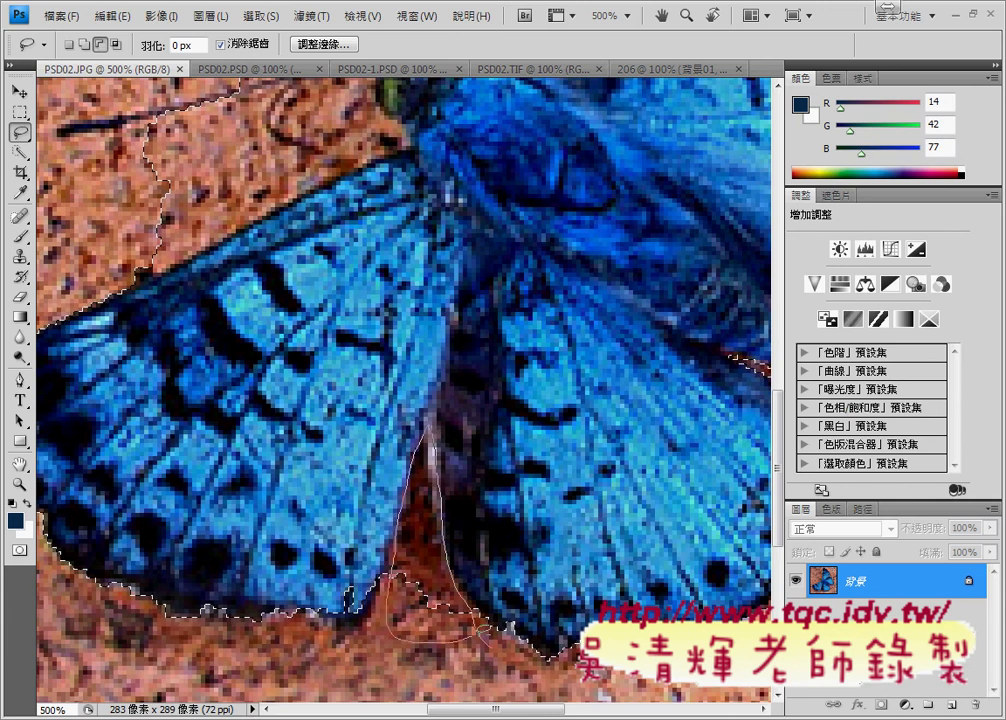
{"action": "mouse_move", "coordinate": [466, 712]}
{"action": "left_mouse_down"}
{"action": "mouse_move", "coordinate": [405, 714]}
{"action": "mouse_move", "coordinate": [465, 714]}
{"action": "left_mouse_up"}
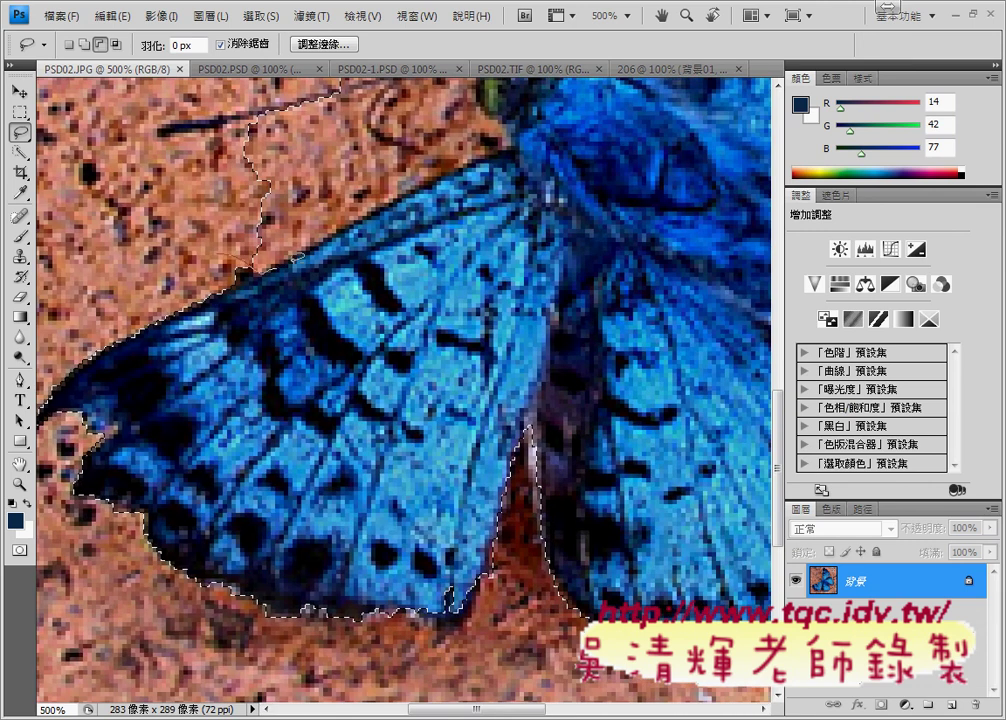
{"action": "mouse_move", "coordinate": [256, 270]}
{"action": "left_mouse_down"}
{"action": "mouse_move", "coordinate": [385, 212]}
{"action": "mouse_move", "coordinate": [485, 92]}
{"action": "mouse_move", "coordinate": [481, 82]}
{"action": "mouse_move", "coordinate": [265, 72]}
{"action": "mouse_move", "coordinate": [160, 105]}
{"action": "mouse_move", "coordinate": [140, 235]}
{"action": "mouse_move", "coordinate": [250, 268]}
{"action": "left_mouse_up"}
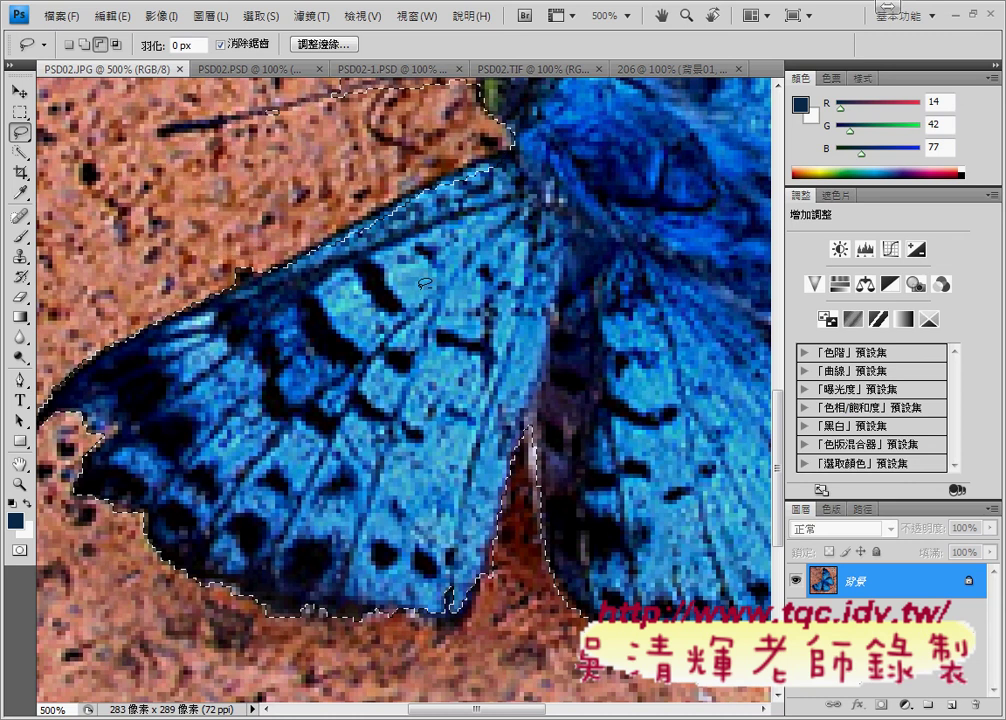
{"action": "scroll", "coordinate": [783, 435], "scroll_direction": "up", "scroll_amount": 4}
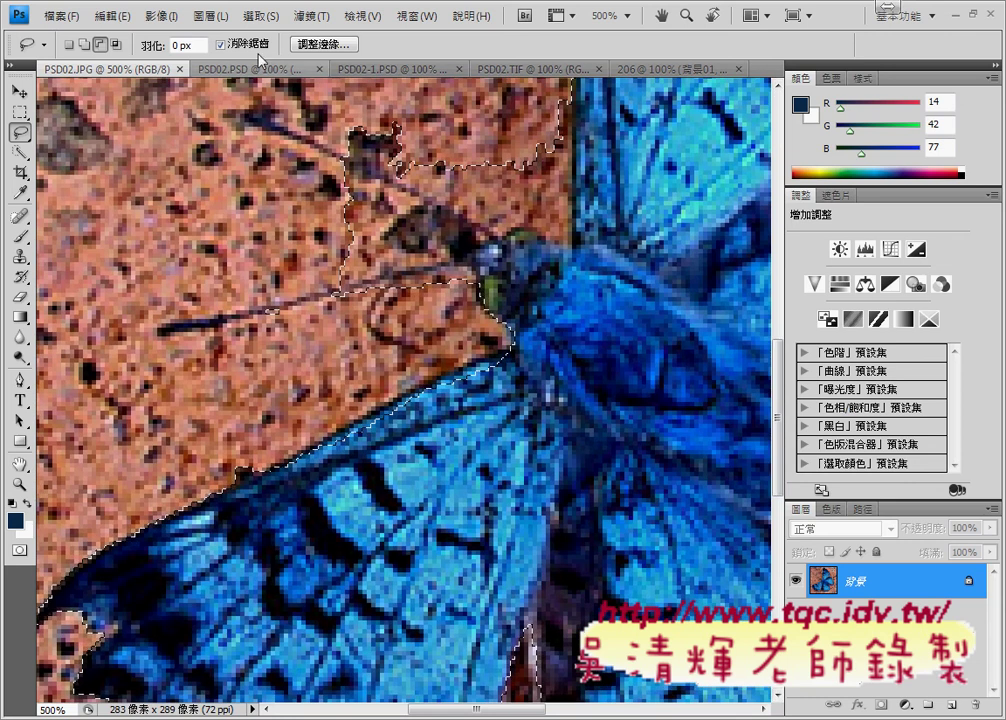
In Add to Selection mode, trace both antennae into the butterfly selection
{"action": "left_click", "coordinate": [85, 46]}
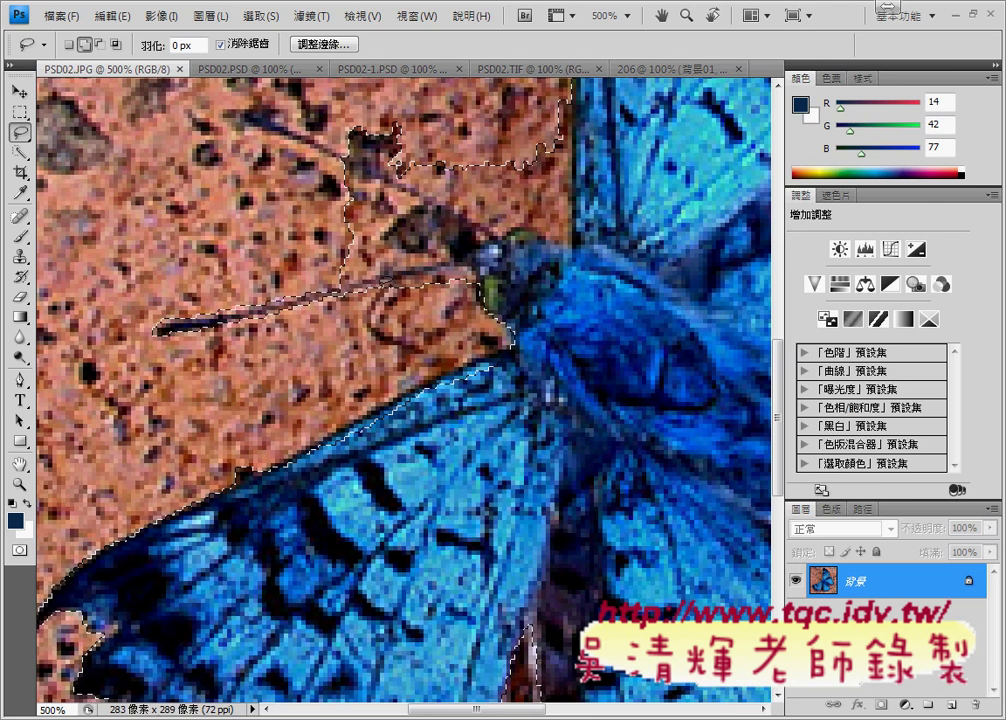
{"action": "scroll", "coordinate": [410, 202], "scroll_direction": "down", "scroll_amount": 1}
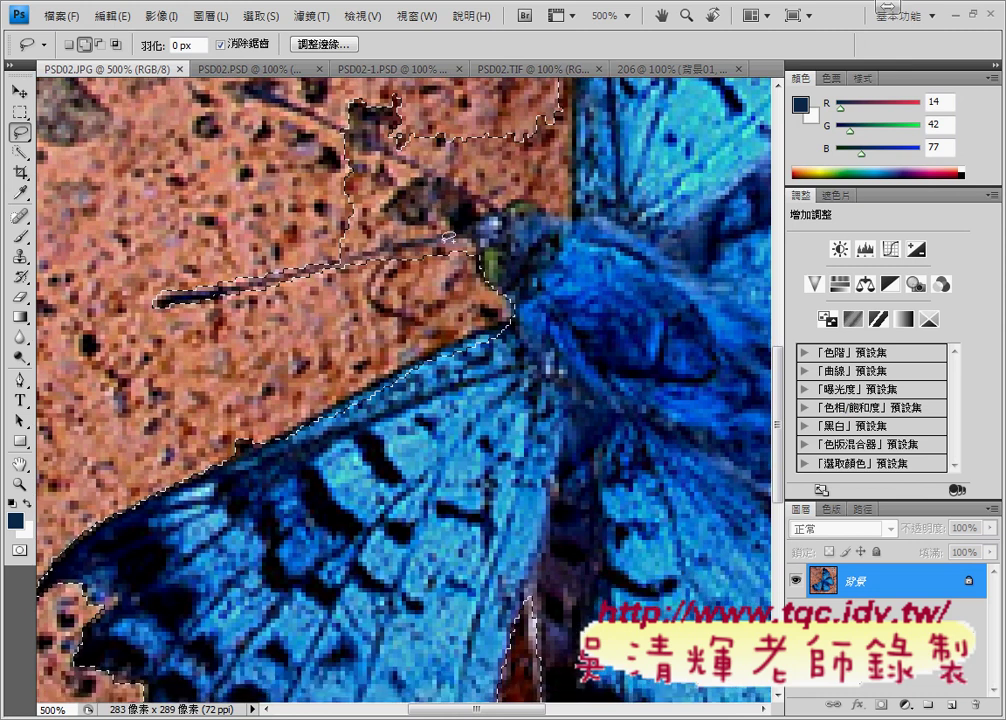
{"action": "scroll", "coordinate": [410, 202], "scroll_direction": "up", "scroll_amount": 1}
{"action": "scroll", "coordinate": [410, 202], "scroll_direction": "up", "scroll_amount": 2}
{"action": "scroll", "coordinate": [359, 315], "scroll_direction": "up", "scroll_amount": 2}
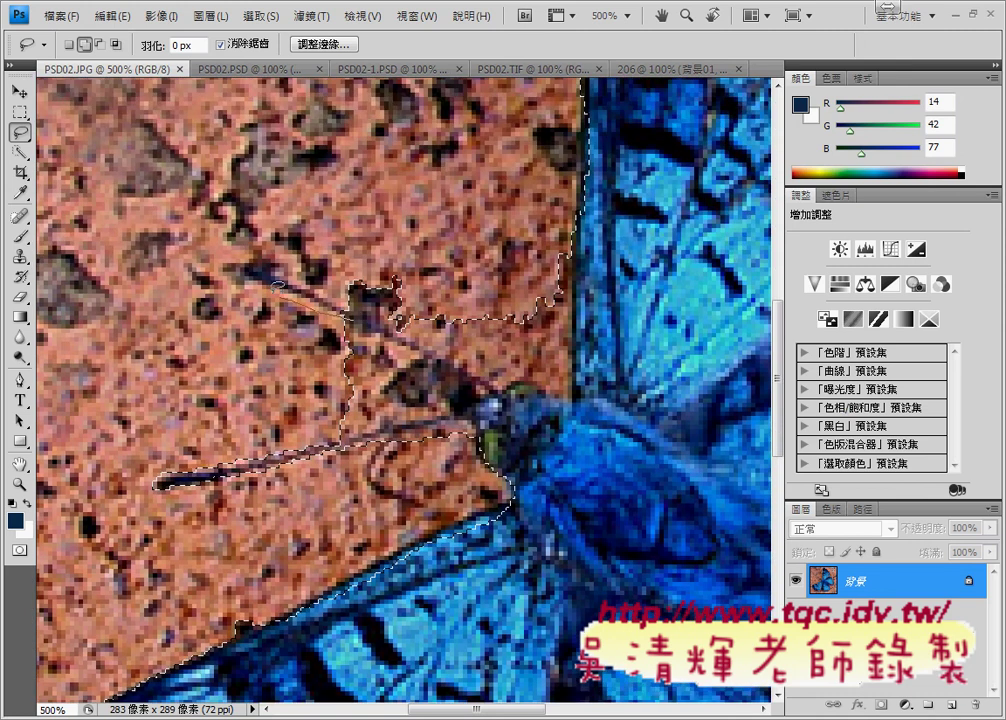
{"action": "left_click_drag", "start_coordinate": [355, 297], "coordinate": [352, 300]}
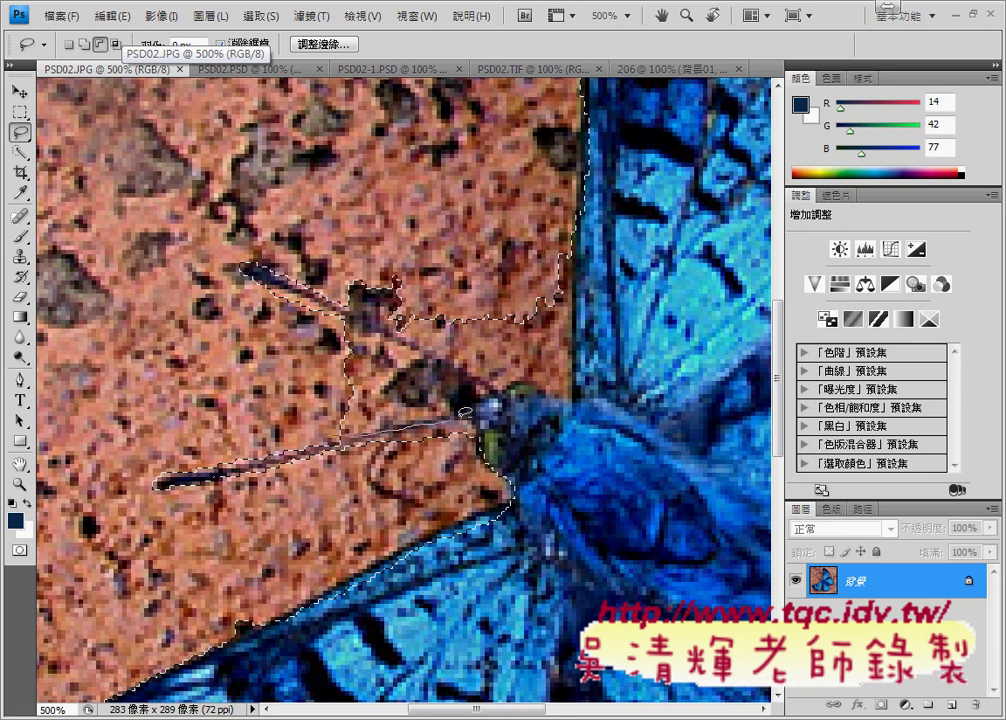
{"action": "left_click_drag", "start_coordinate": [440, 382], "coordinate": [384, 347]}
{"action": "left_click_drag", "start_coordinate": [320, 328], "coordinate": [441, 355]}
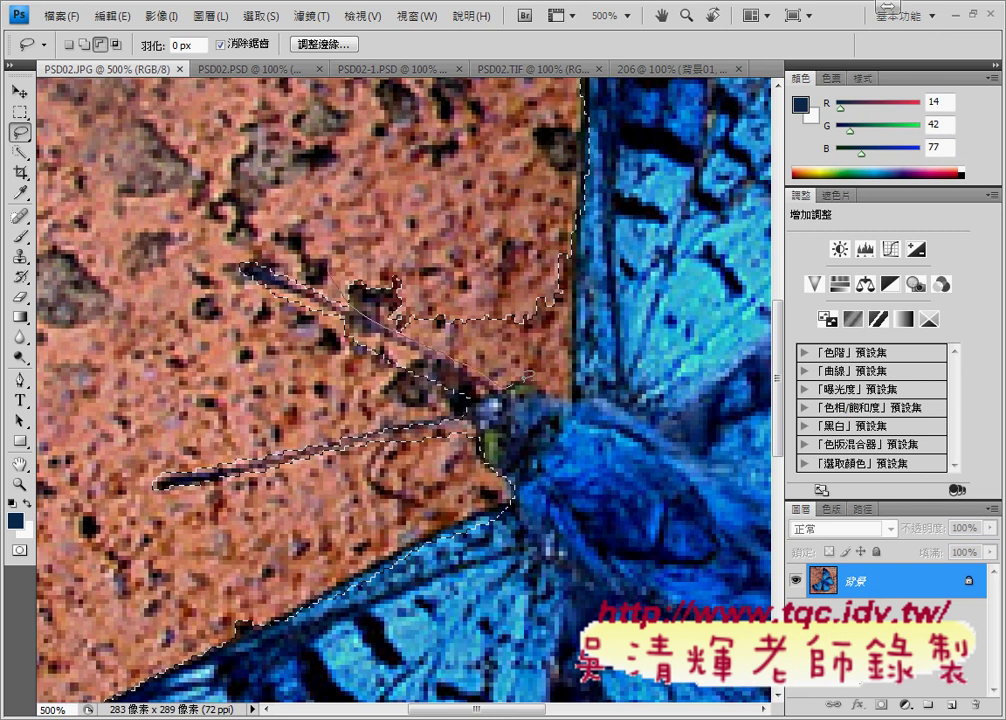
Trim the ground patch above the head from the selection, then zoom out to the whole butterfly
{"action": "left_click_drag", "start_coordinate": [545, 388], "coordinate": [572, 376]}
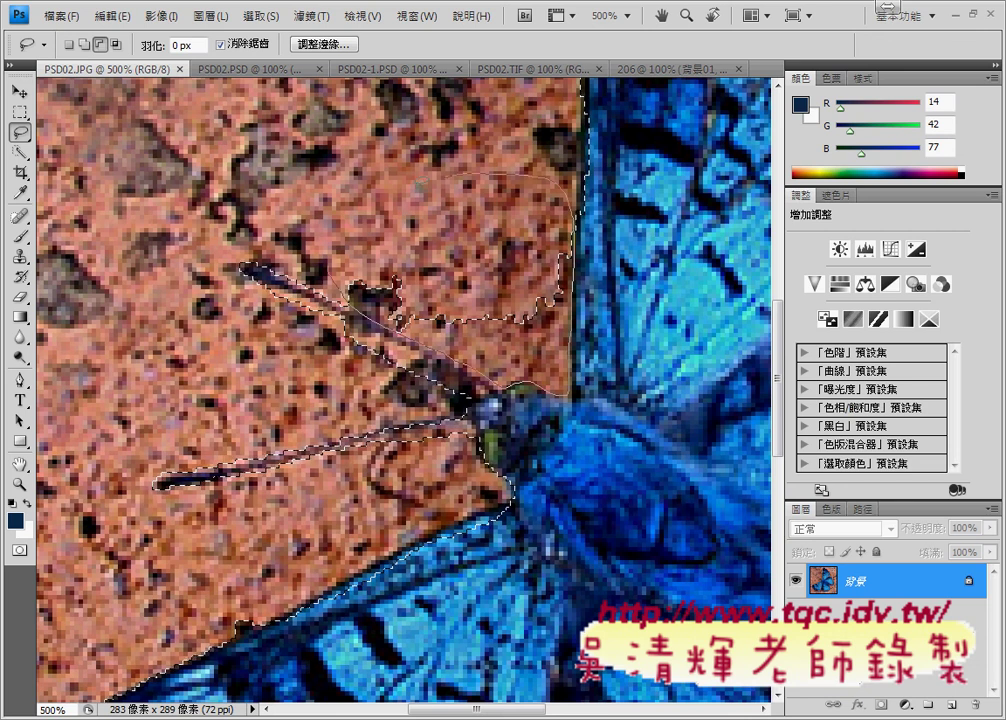
{"action": "mouse_move", "coordinate": [360, 325]}
{"action": "left_mouse_down"}
{"action": "mouse_move", "coordinate": [338, 252]}
{"action": "mouse_move", "coordinate": [345, 263]}
{"action": "left_mouse_up"}
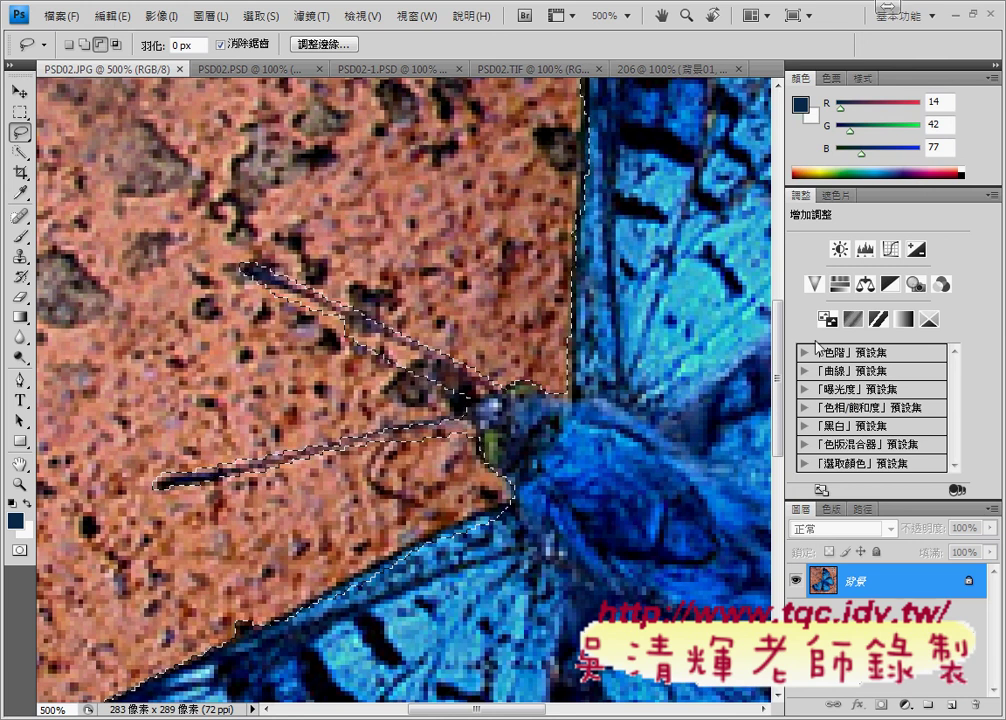
{"action": "mouse_move", "coordinate": [783, 321]}
{"action": "left_mouse_down"}
{"action": "mouse_move", "coordinate": [781, 230]}
{"action": "mouse_move", "coordinate": [791, 340]}
{"action": "left_mouse_up"}
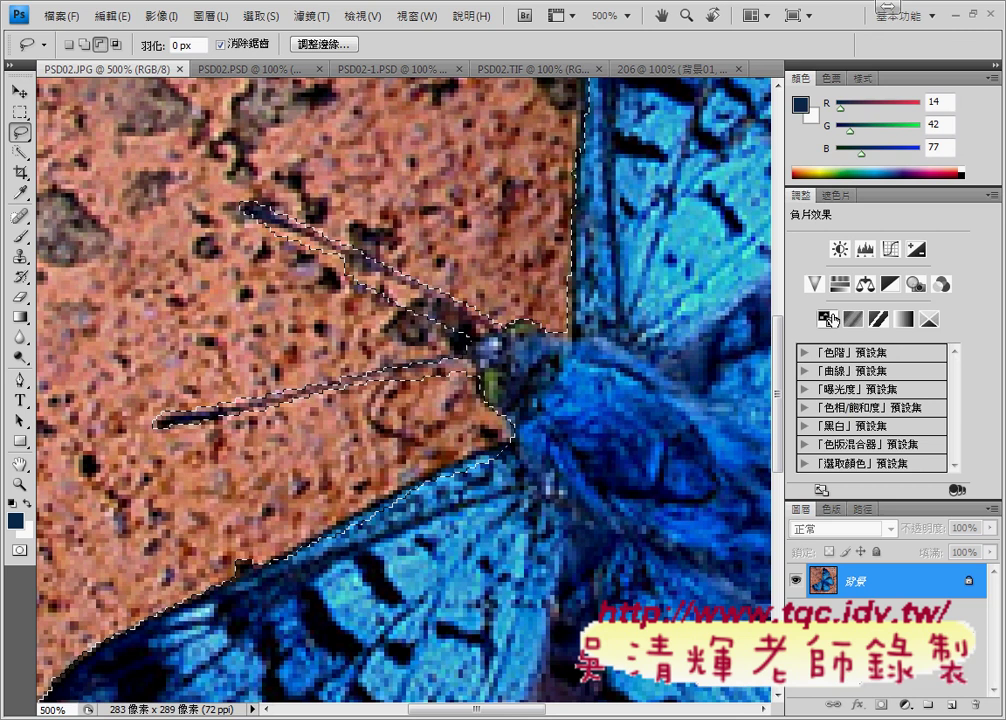
{"action": "key", "text": "ctrl+minus"}
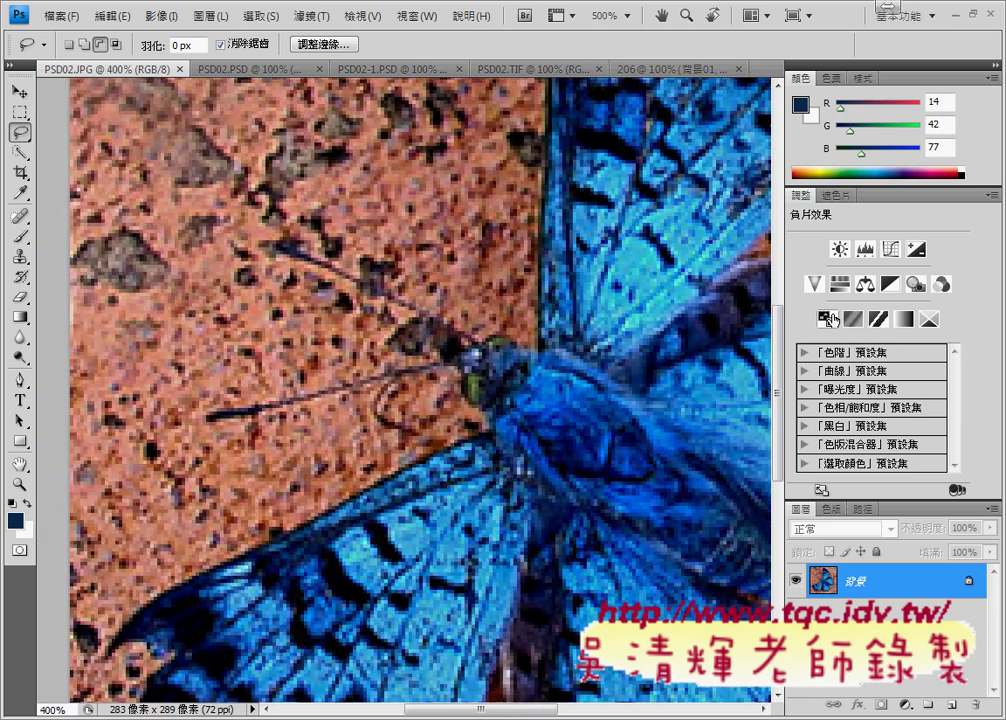
{"action": "key", "text": "ctrl+minus"}
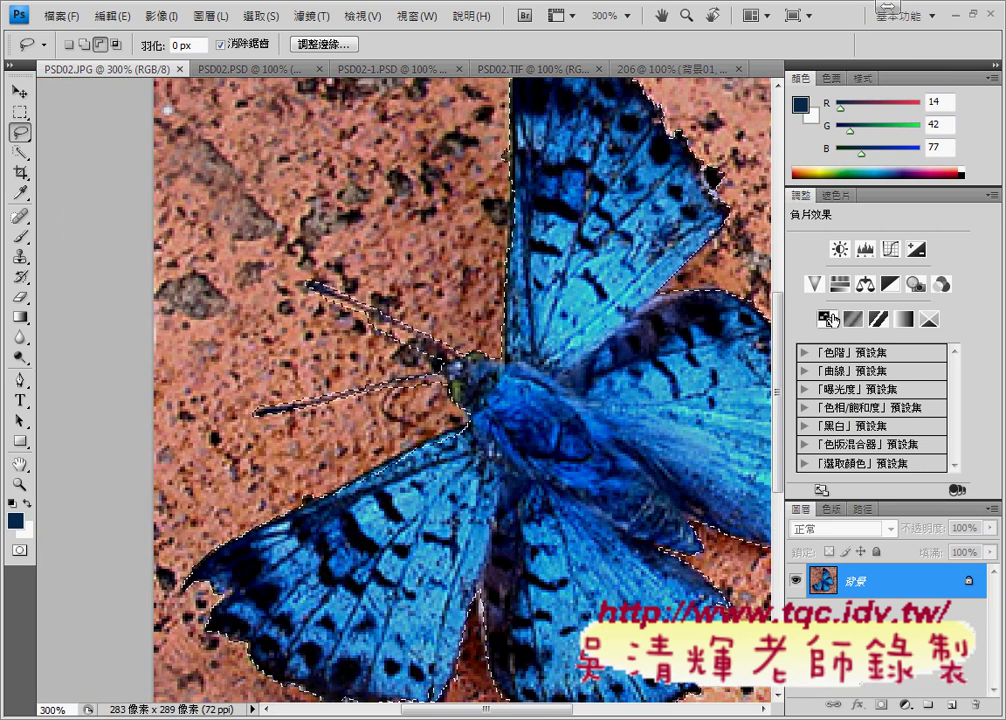
{"action": "key", "text": "ctrl+minus"}
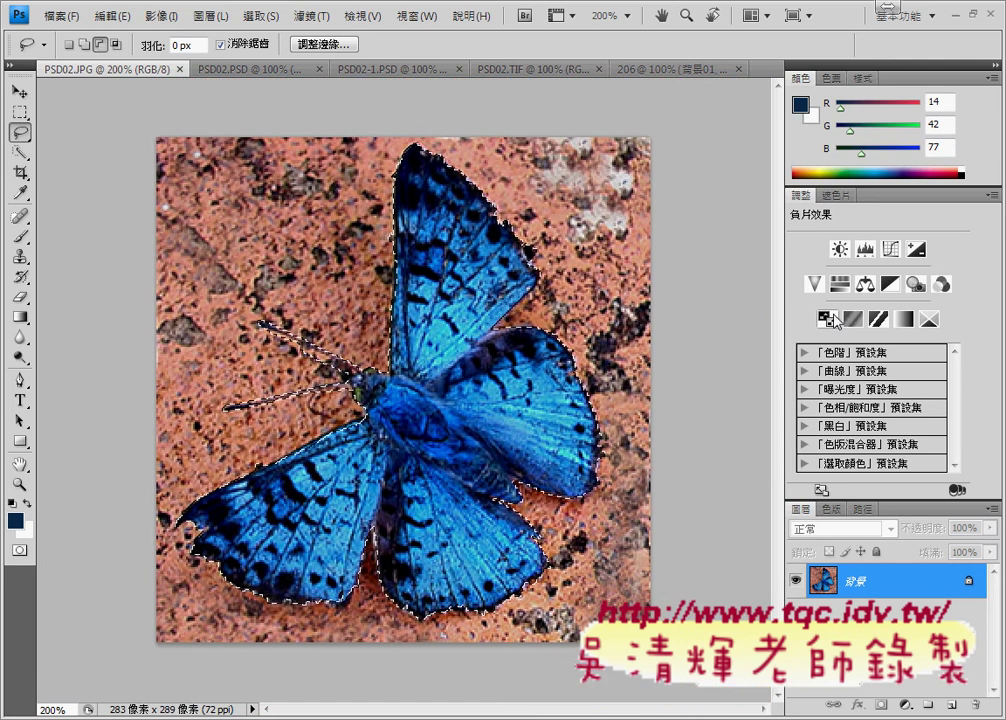
Paste the butterfly into the 206 poster as layer 圖層 2, placed beneath 背景02
{"action": "left_click", "coordinate": [641, 80]}
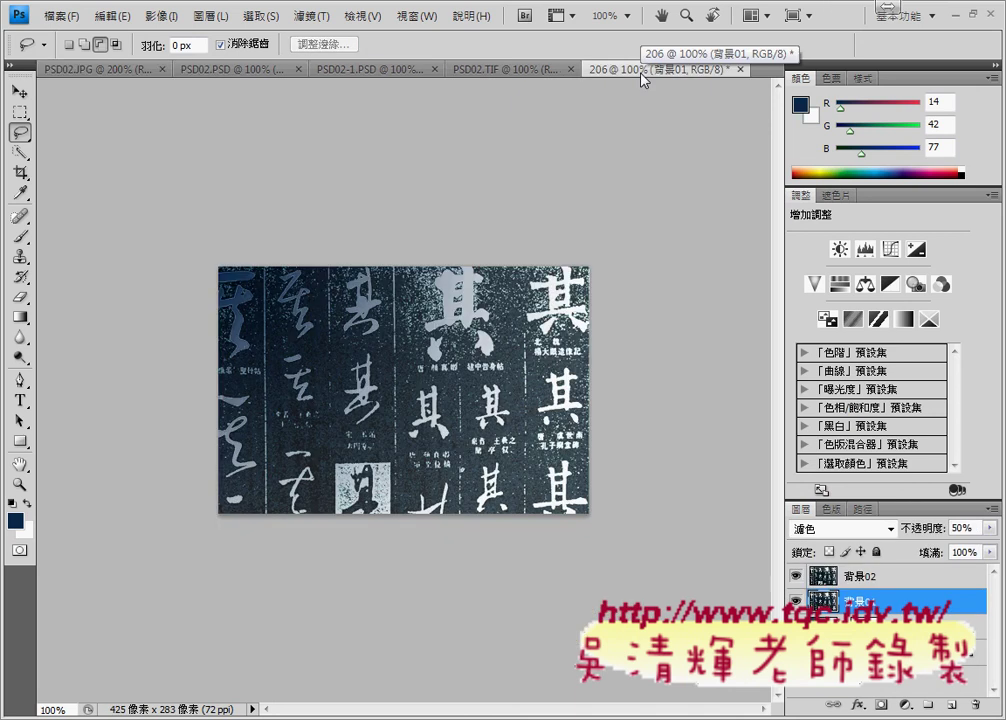
{"action": "key", "text": "ctrl+v"}
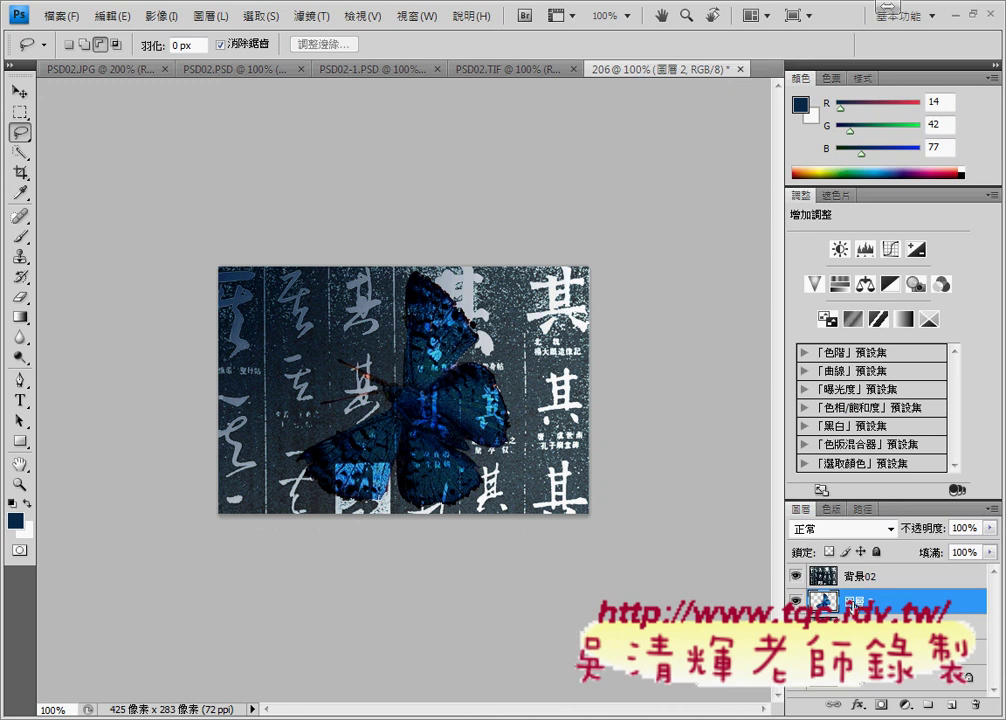
{"action": "mouse_move", "coordinate": [852, 605]}
{"action": "left_mouse_down"}
{"action": "mouse_move", "coordinate": [860, 571]}
{"action": "mouse_move", "coordinate": [858, 600]}
{"action": "left_mouse_up"}
{"action": "left_click_drag", "start_coordinate": [855, 598], "coordinate": [855, 577]}
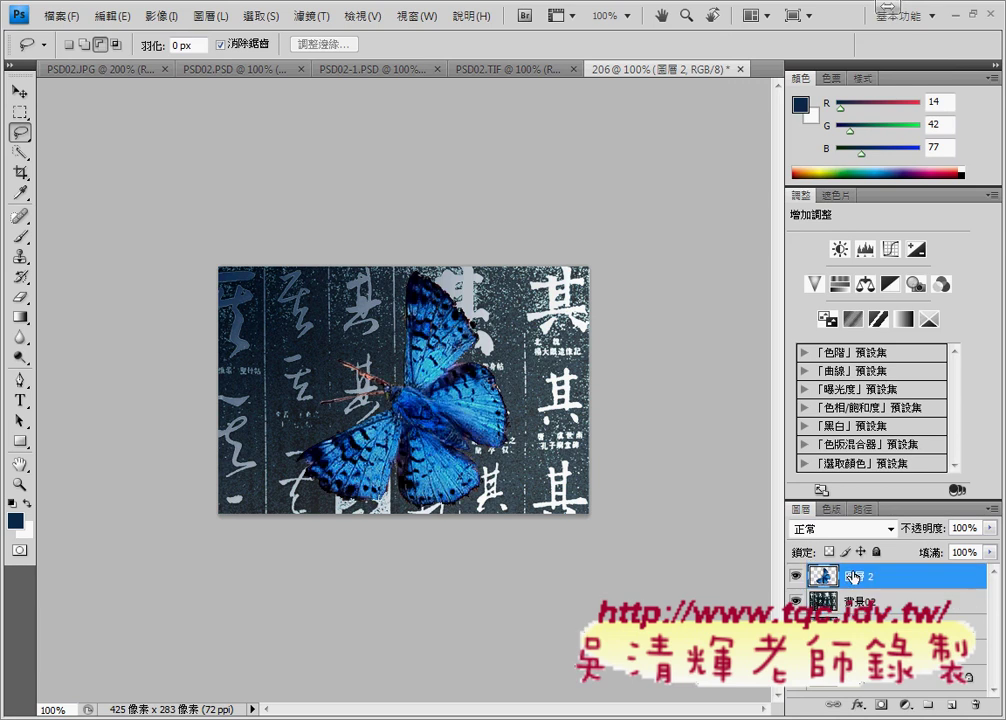
{"action": "mouse_move", "coordinate": [855, 577]}
{"action": "left_mouse_down"}
{"action": "mouse_move", "coordinate": [855, 602]}
{"action": "mouse_move", "coordinate": [873, 626]}
{"action": "left_mouse_up"}
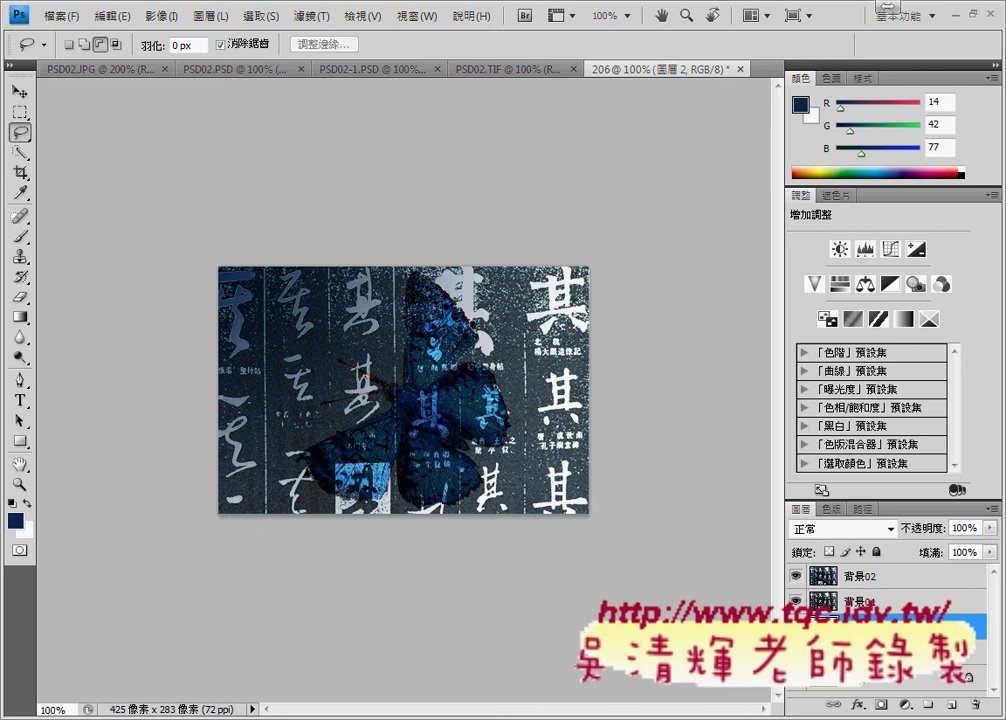
Move the butterfly layer to the centre-right of the 206 poster
{"action": "left_click", "coordinate": [21, 92]}
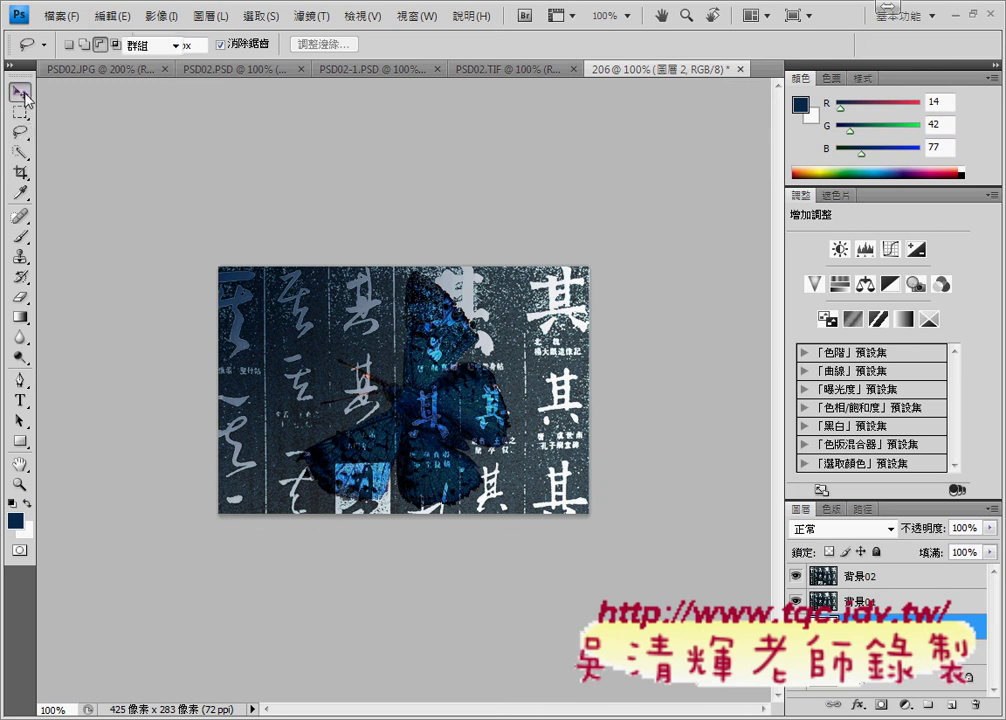
{"action": "mouse_move", "coordinate": [440, 418]}
{"action": "left_mouse_down"}
{"action": "mouse_move", "coordinate": [540, 443]}
{"action": "mouse_move", "coordinate": [283, 337]}
{"action": "left_mouse_up"}
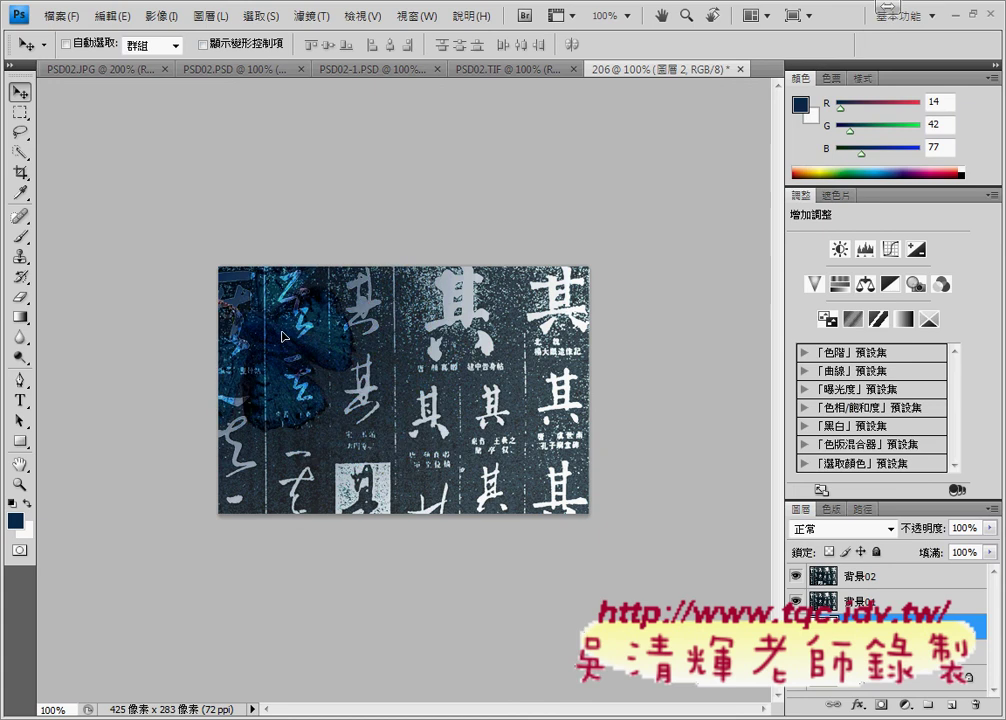
{"action": "mouse_move", "coordinate": [283, 337]}
{"action": "left_mouse_down"}
{"action": "mouse_move", "coordinate": [490, 408]}
{"action": "mouse_move", "coordinate": [470, 410]}
{"action": "left_mouse_up"}
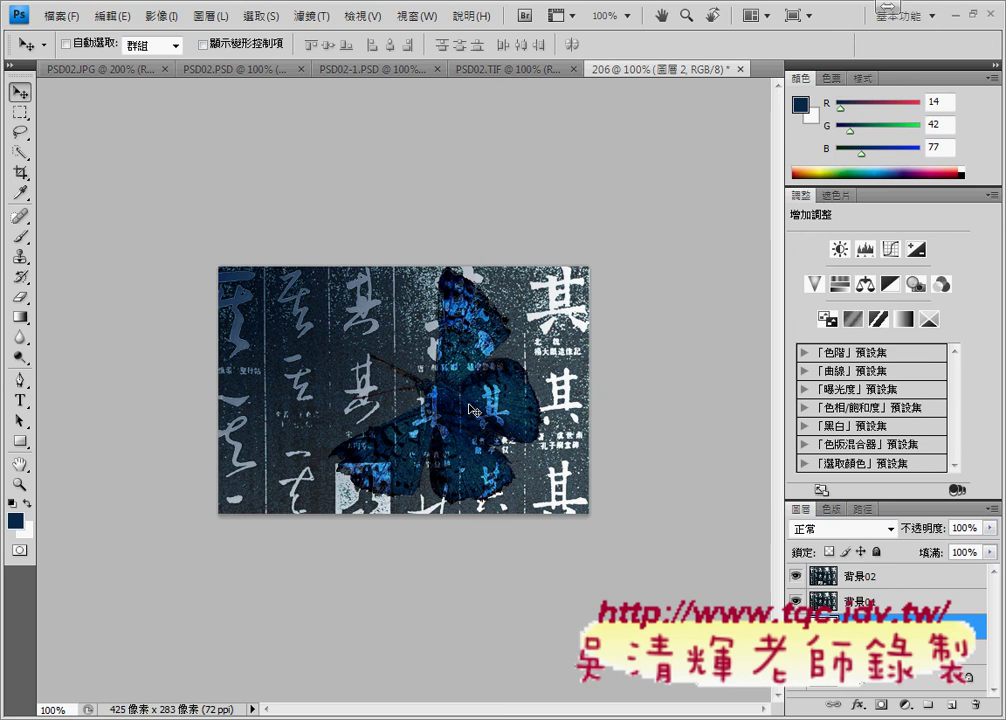
Check the 背景01 and 背景02 layer blends, then return to the PSD02.JPG photo
{"action": "left_click", "coordinate": [858, 601]}
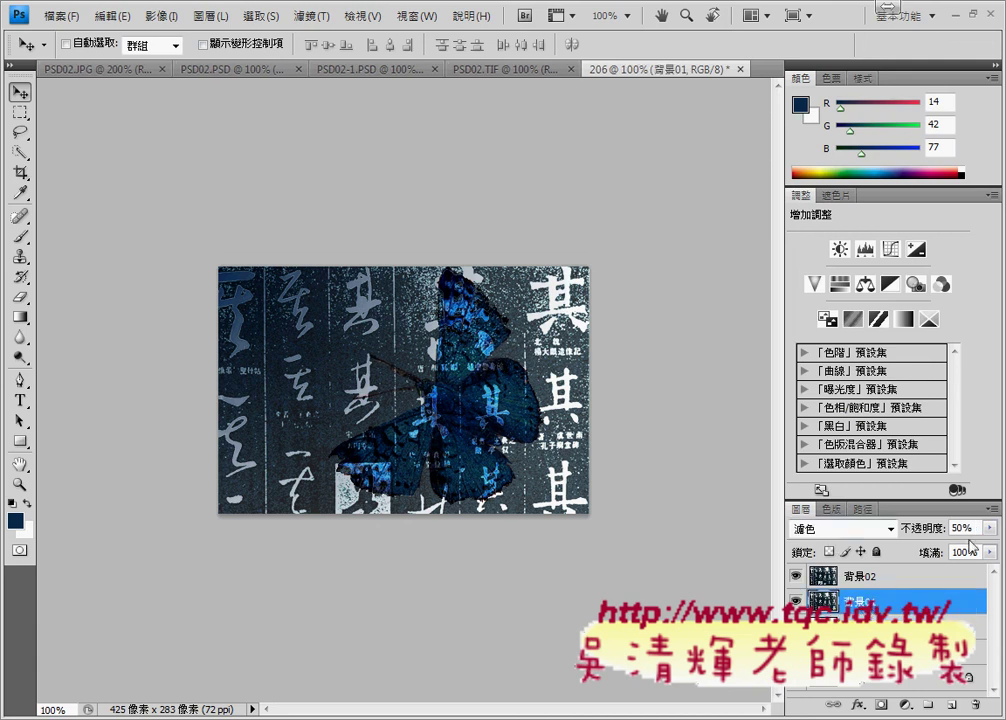
{"action": "left_click", "coordinate": [838, 578]}
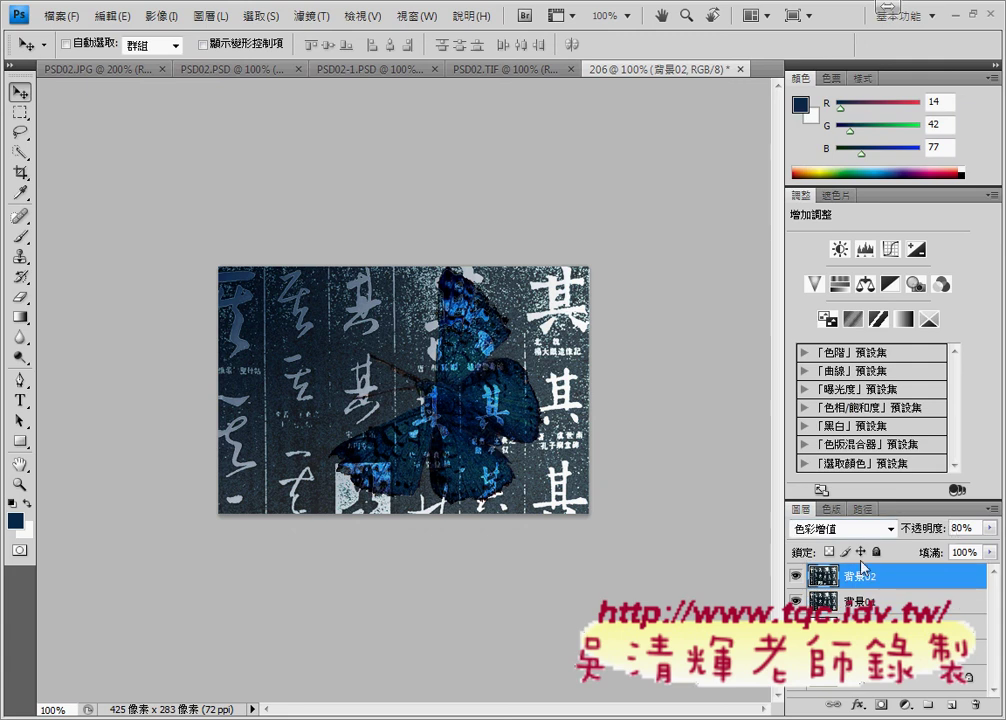
{"action": "left_click", "coordinate": [90, 70]}
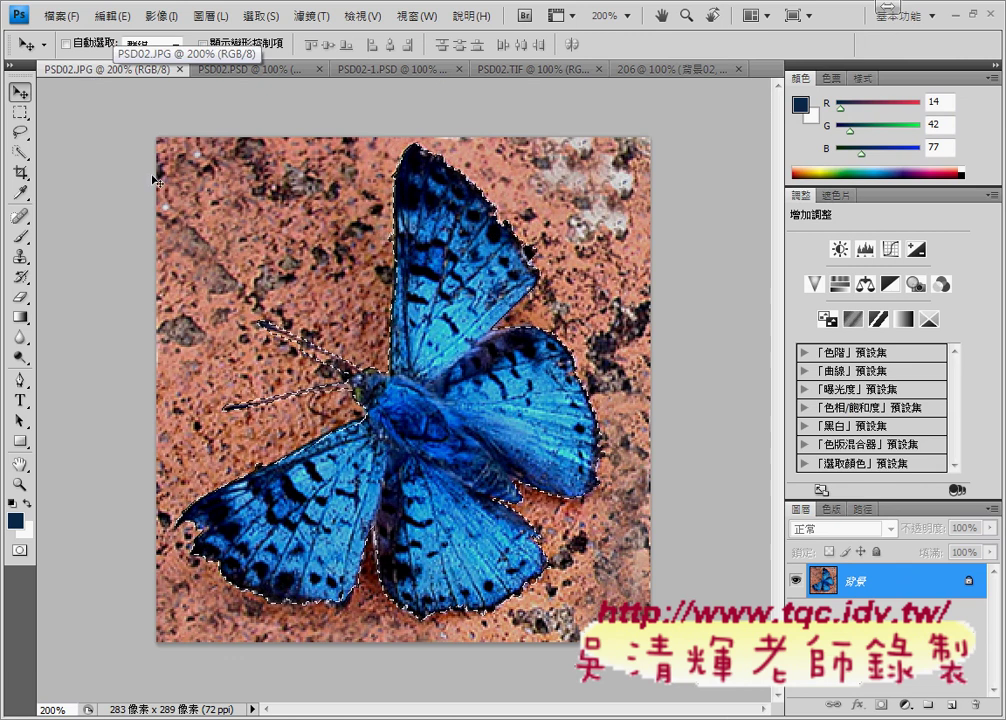
Switch from the Quick Selection tool flyout back to the Lasso tool
{"action": "left_click_drag", "start_coordinate": [21, 158], "coordinate": [86, 157]}
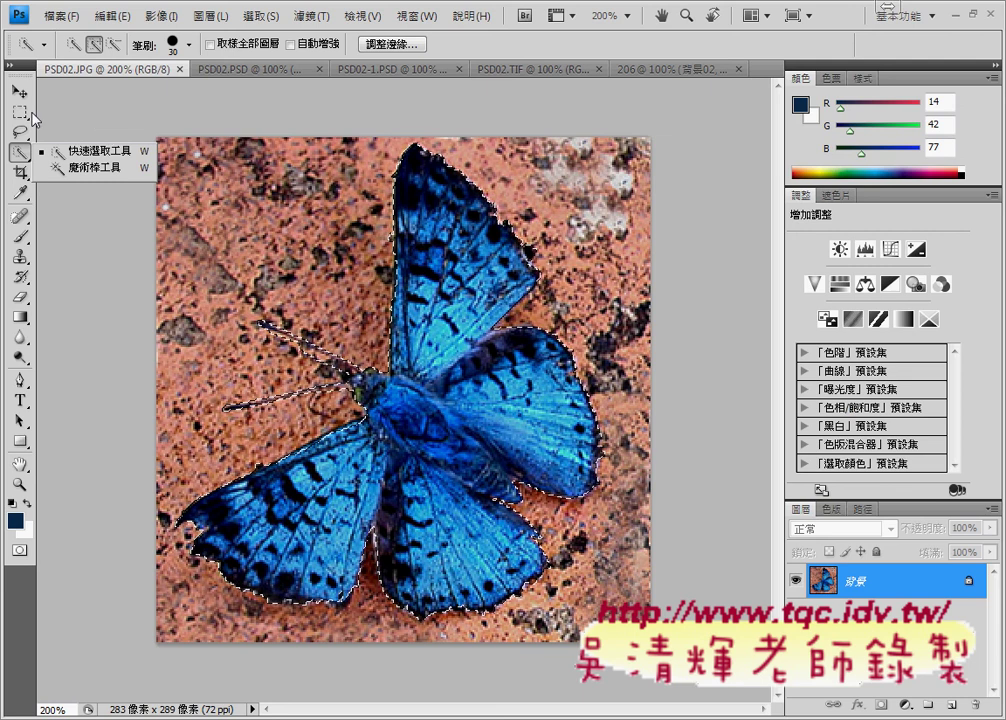
{"action": "left_click", "coordinate": [18, 133]}
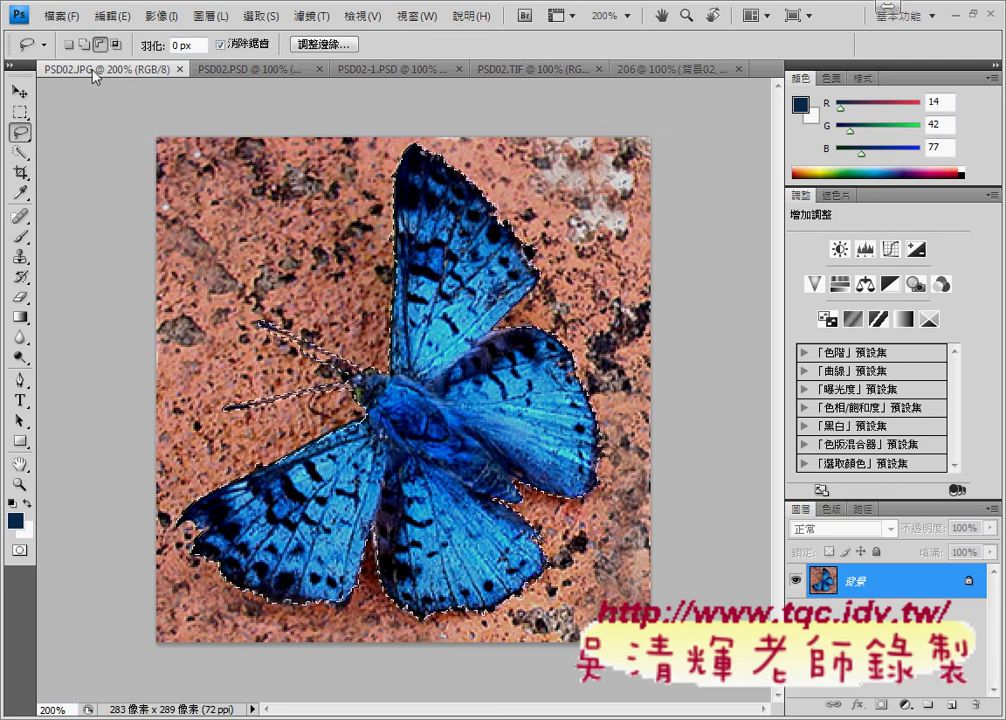